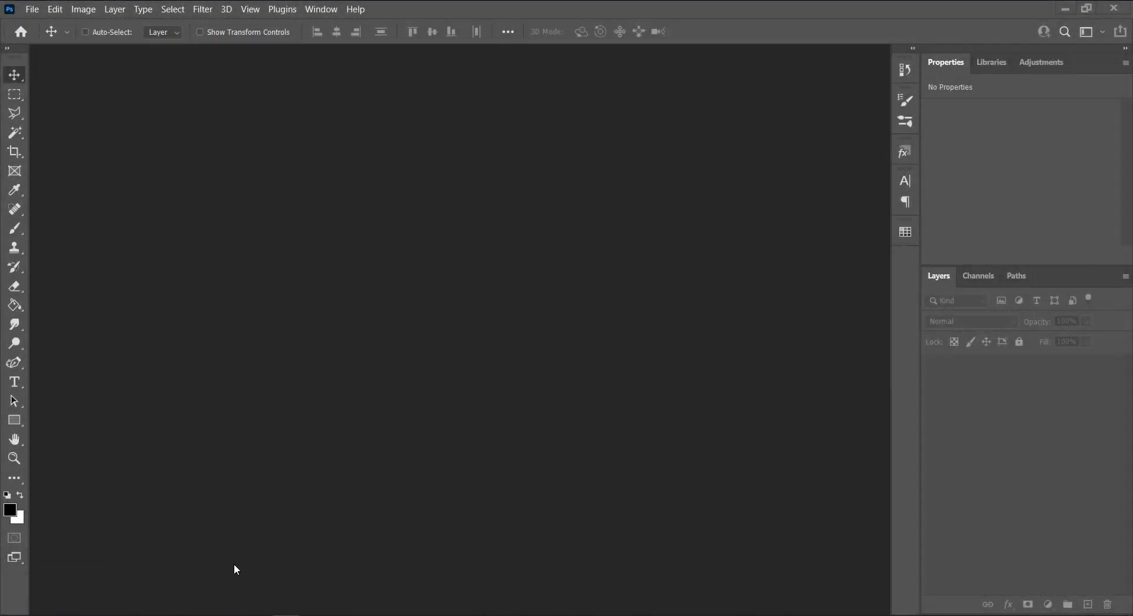
Open render_mask.jpg from the camera_1_rendermask output folder in Photoshop
{"action": "key", "text": "alt+Tab"}
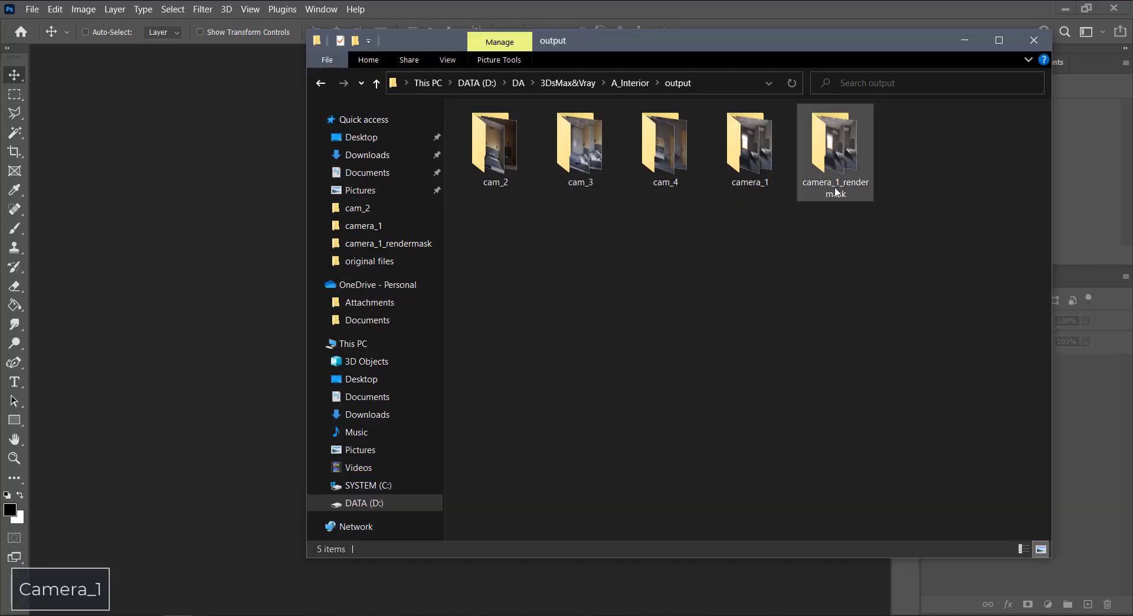
{"action": "double_click", "coordinate": [859, 190]}
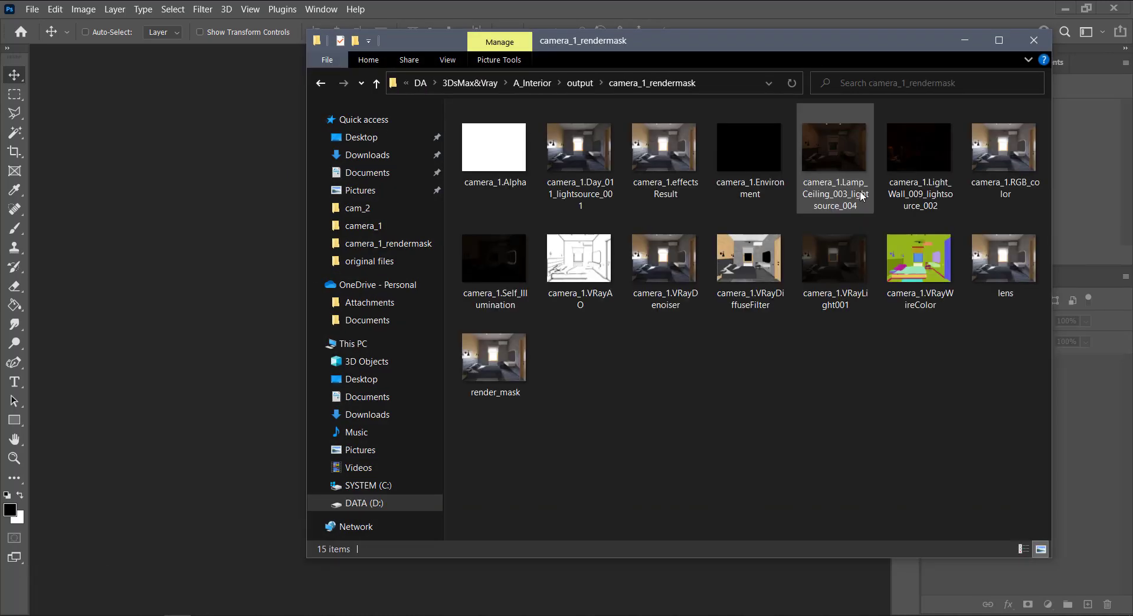
{"action": "left_click", "coordinate": [504, 358]}
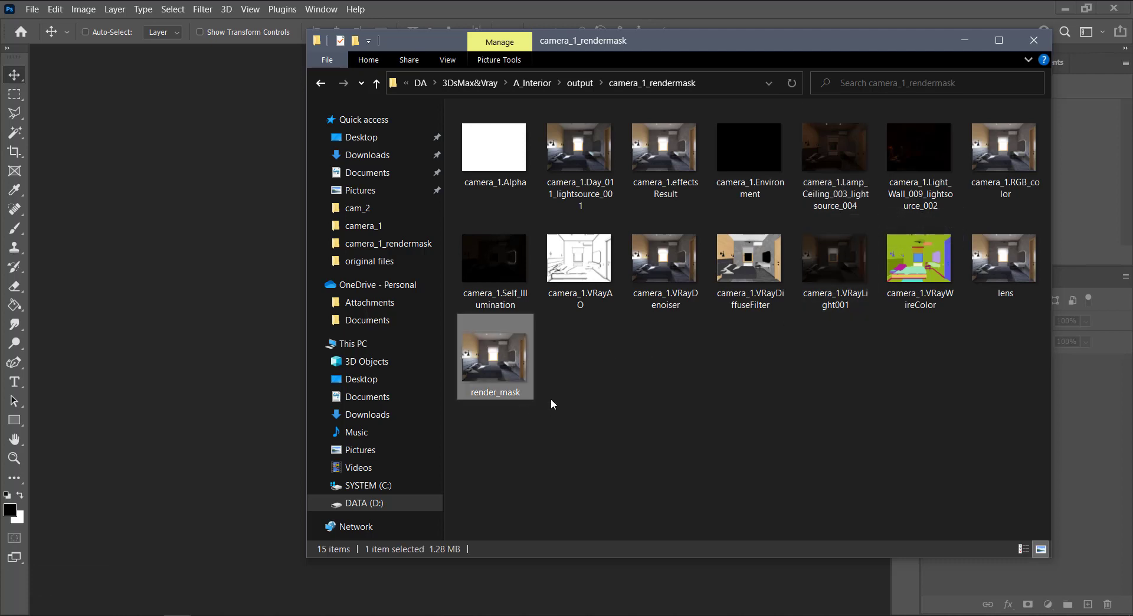
{"action": "left_click_drag", "start_coordinate": [512, 369], "coordinate": [182, 246]}
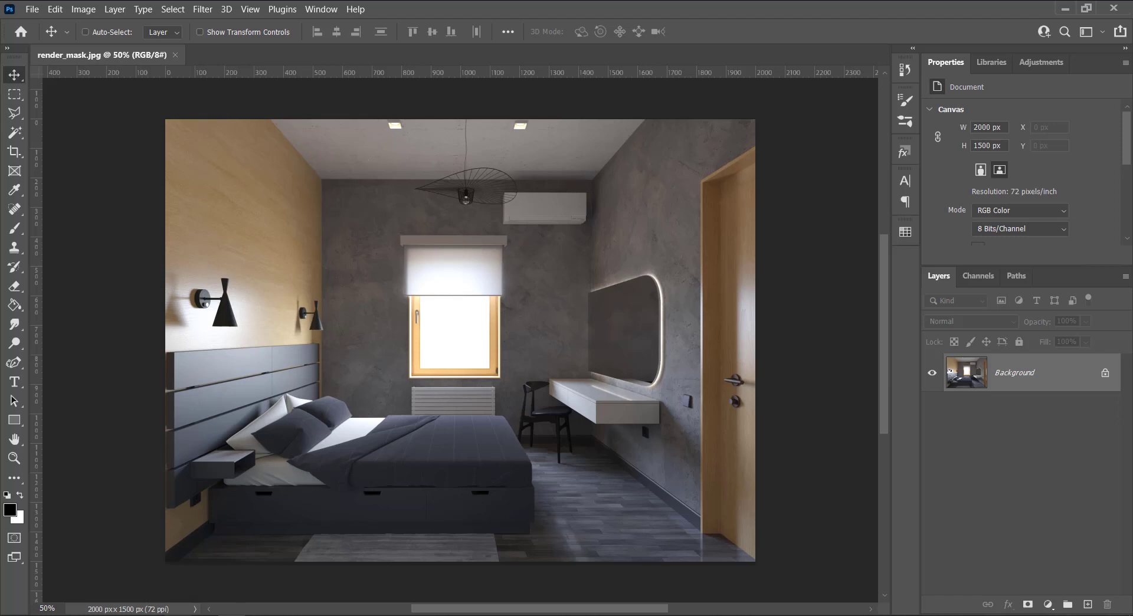
{"action": "key", "text": "alt+Tab"}
Place the camera_1.VRayAO pass over the render as a smart-object layer
{"action": "left_click", "coordinate": [579, 260]}
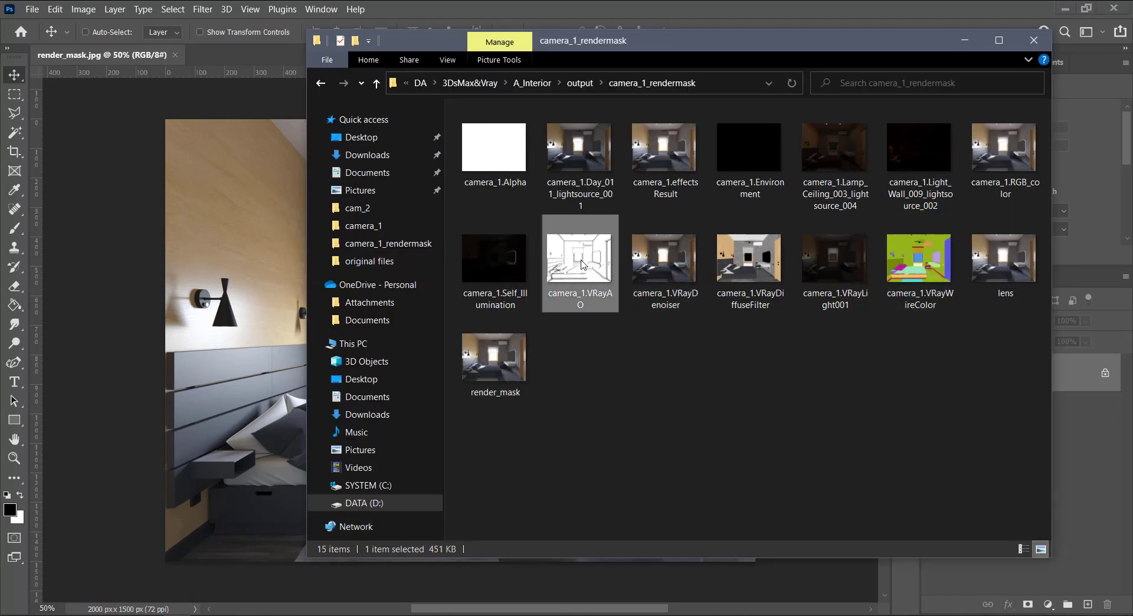
{"action": "left_click_drag", "start_coordinate": [581, 263], "coordinate": [236, 265]}
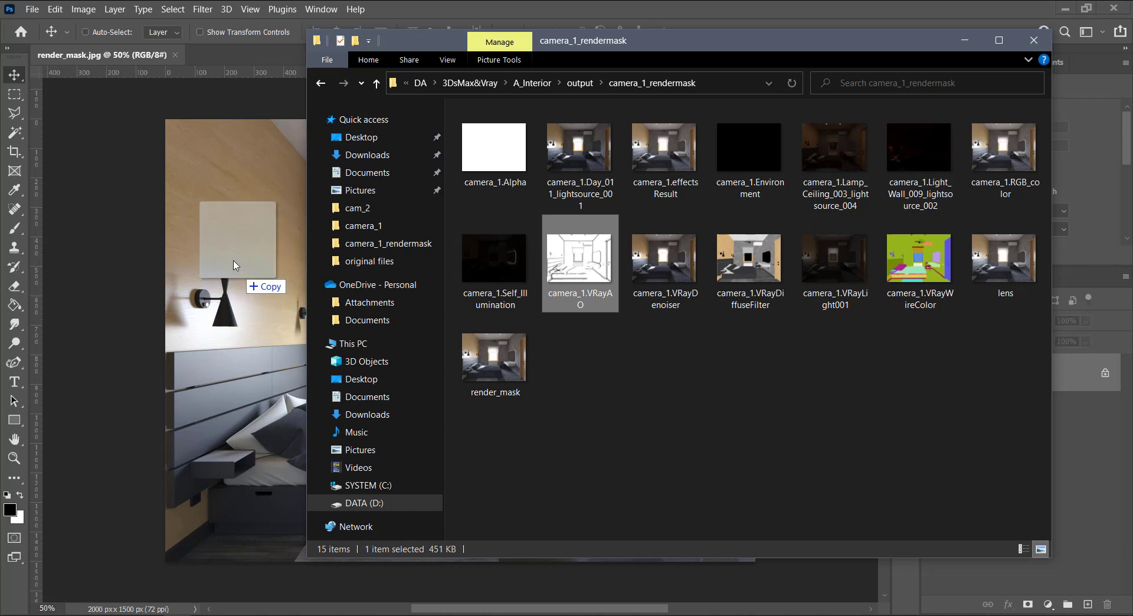
{"action": "left_click_drag", "start_coordinate": [235, 265], "coordinate": [246, 283]}
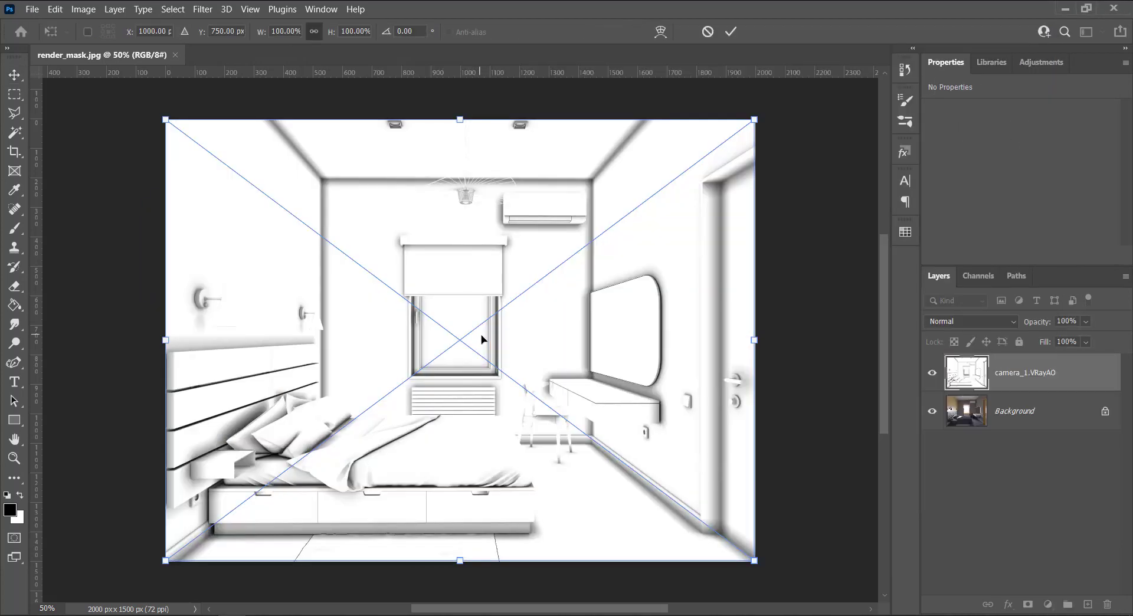
{"action": "key", "text": "Return"}
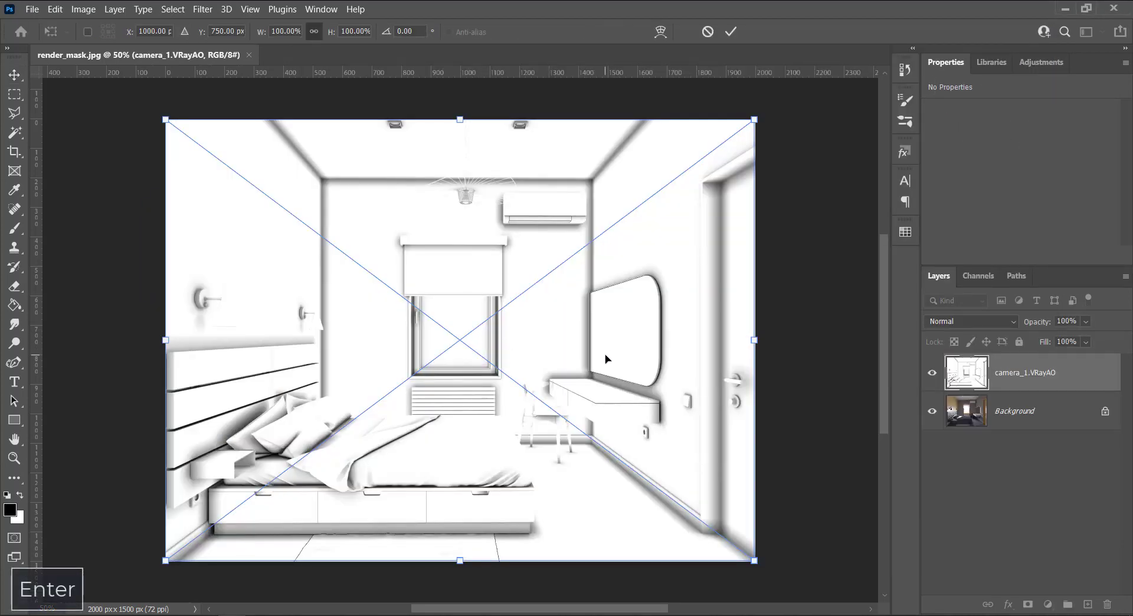
Set the AO layer to Multiply blending at 35% opacity
{"action": "left_click", "coordinate": [959, 327]}
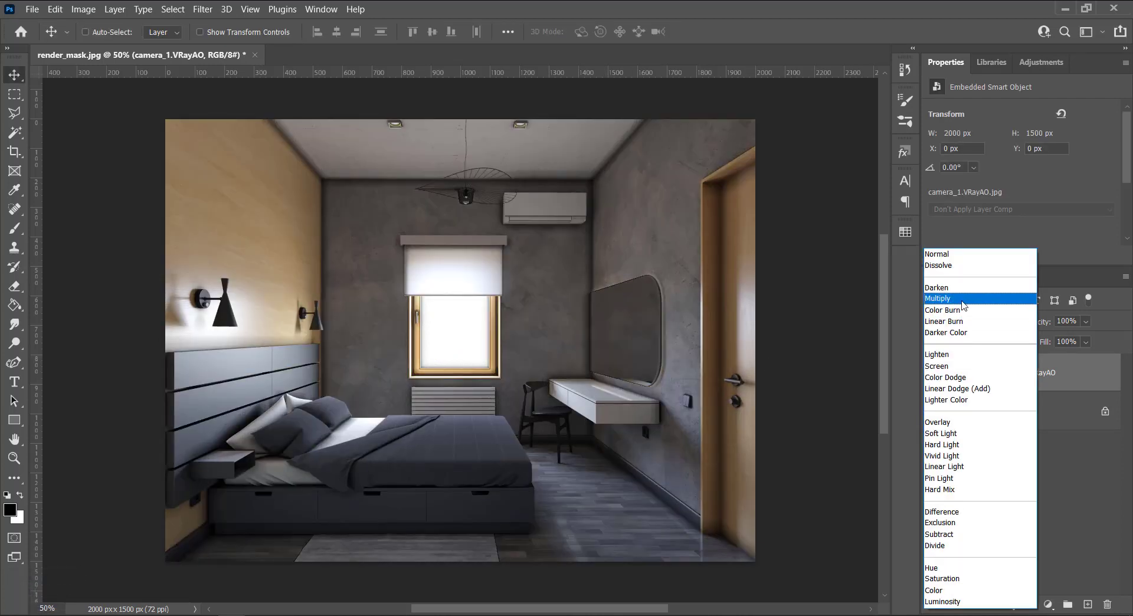
{"action": "left_click", "coordinate": [960, 305]}
{"action": "mouse_move", "coordinate": [1052, 324]}
{"action": "left_mouse_down"}
{"action": "mouse_move", "coordinate": [1016, 328]}
{"action": "mouse_move", "coordinate": [1028, 327]}
{"action": "left_mouse_up"}
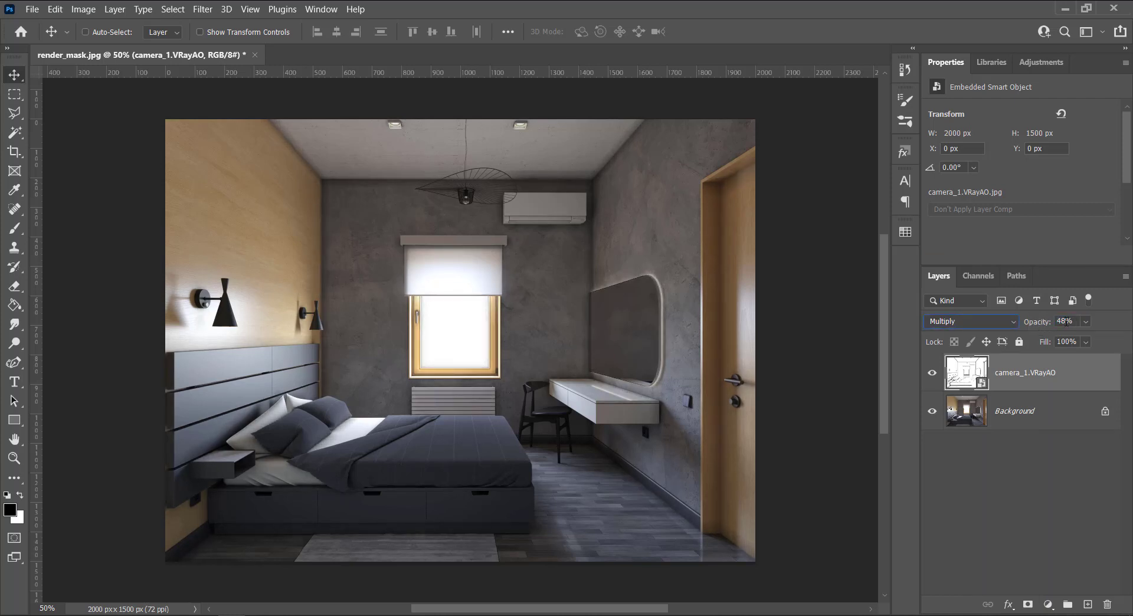
{"action": "type", "text": "35"}
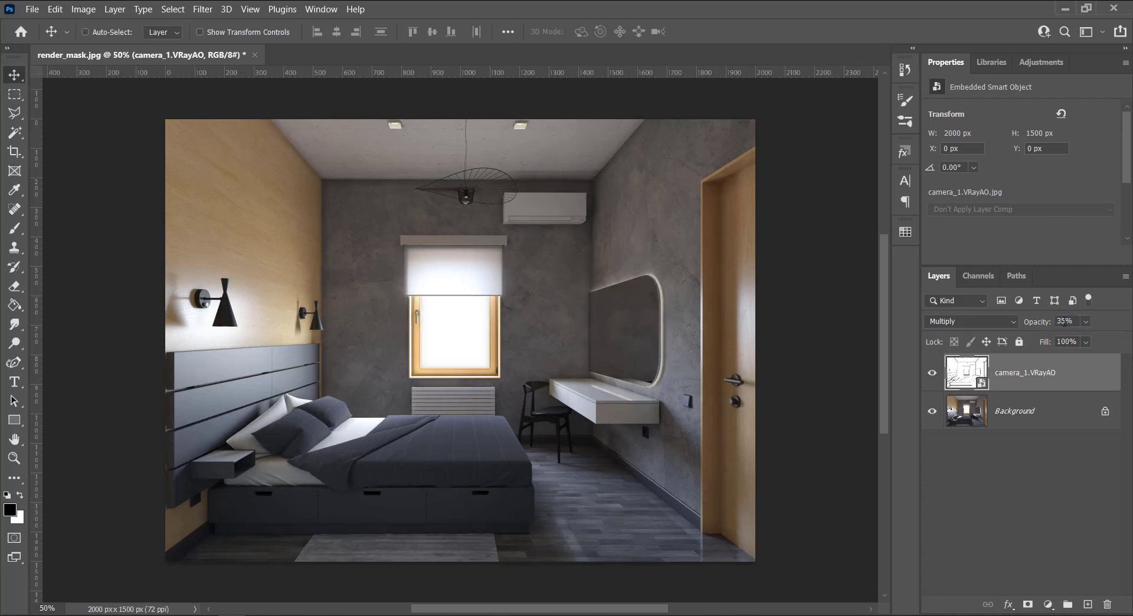
{"action": "left_click", "coordinate": [1079, 452]}
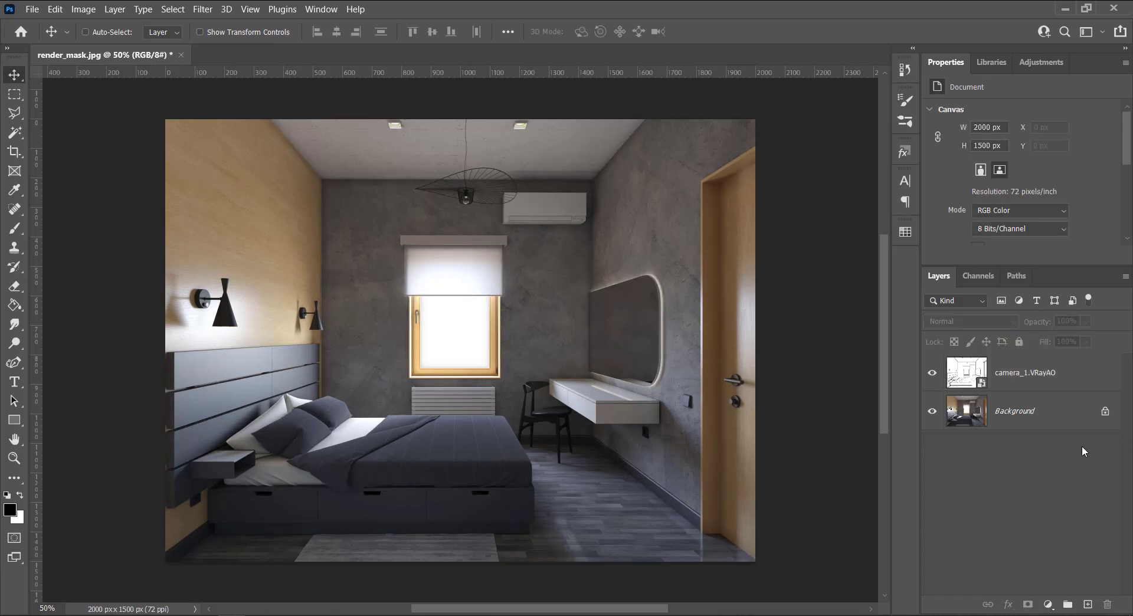
Unlock the Background render as Layer 0 and select the Polygonal Lasso
{"action": "left_click", "coordinate": [1104, 412]}
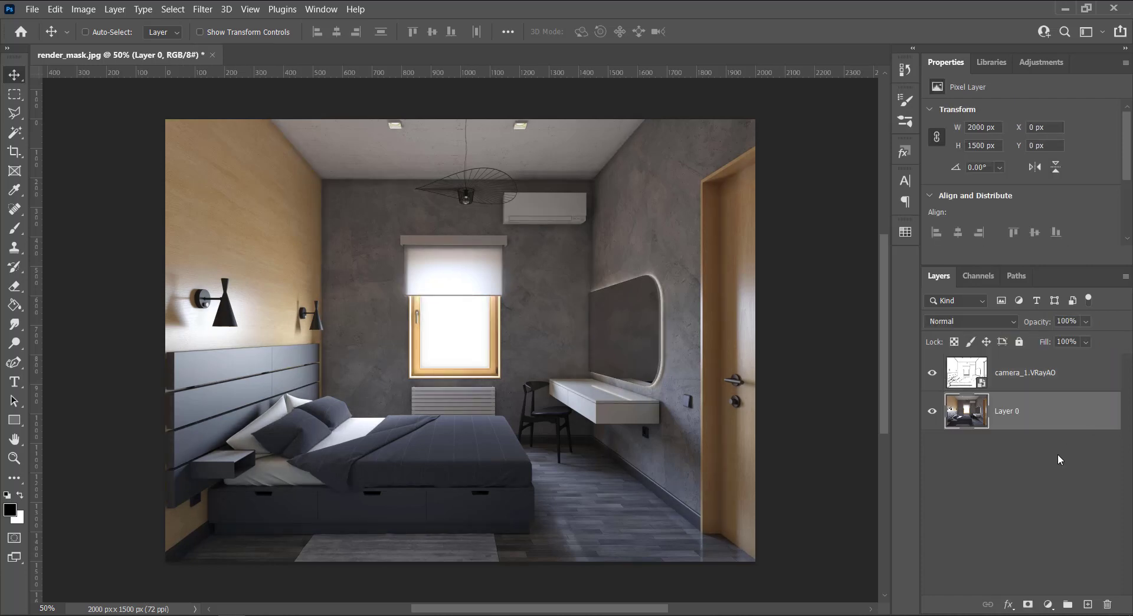
{"action": "left_click", "coordinate": [1058, 455]}
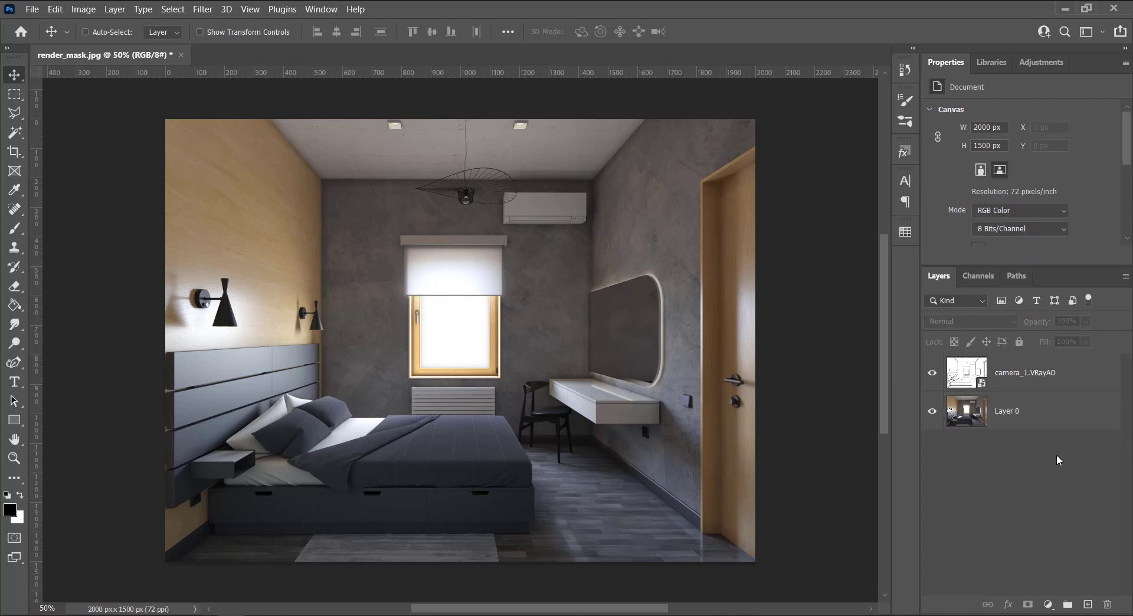
{"action": "left_click", "coordinate": [1019, 419]}
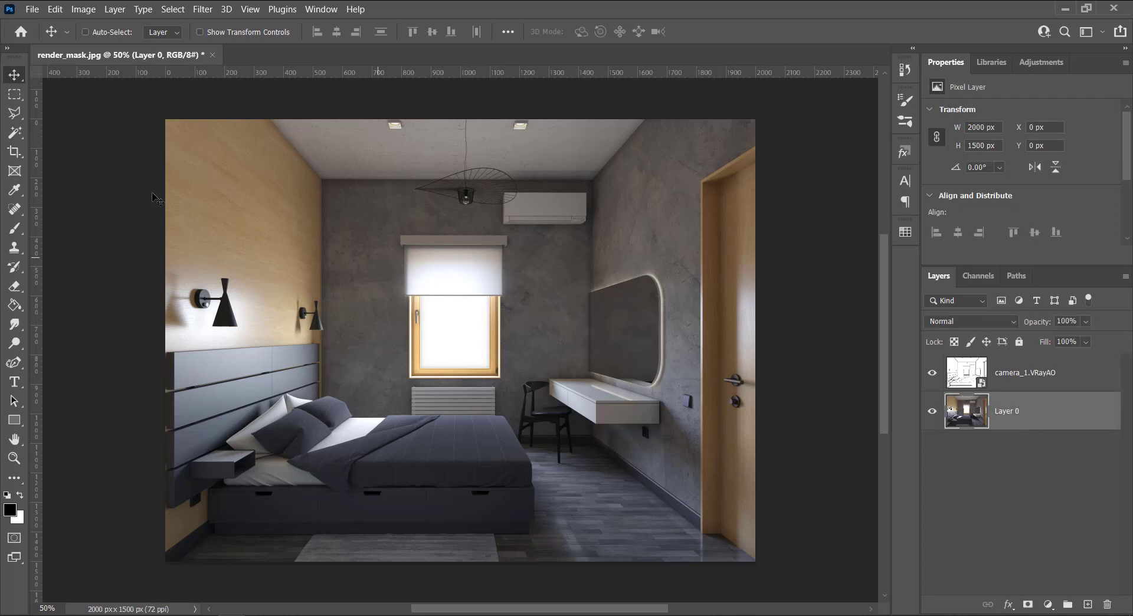
{"action": "left_click", "coordinate": [14, 114]}
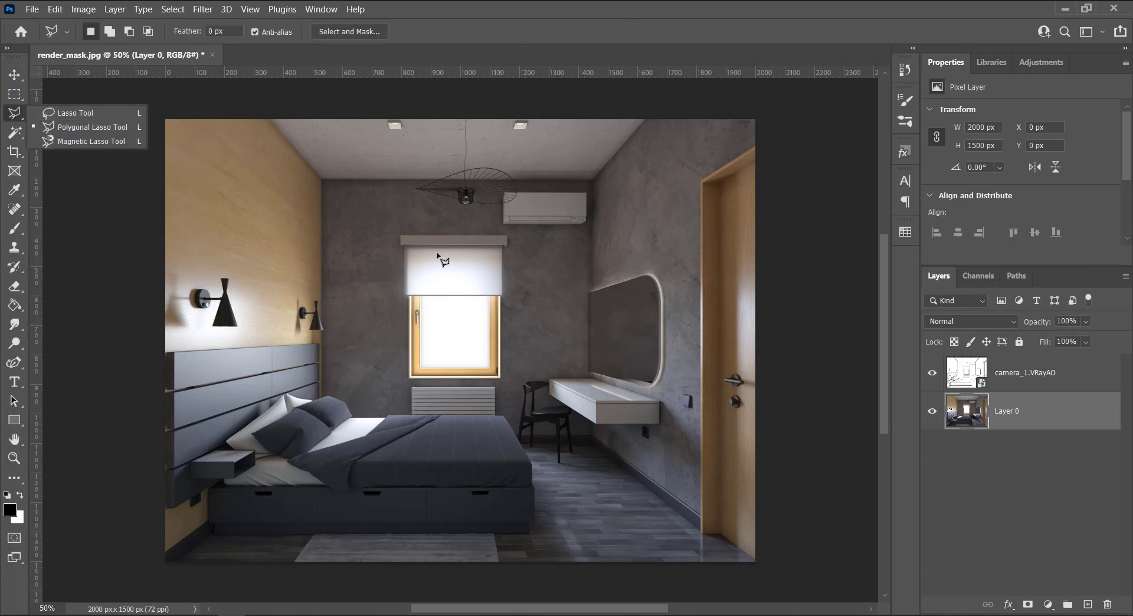
{"action": "left_click", "coordinate": [425, 304]}
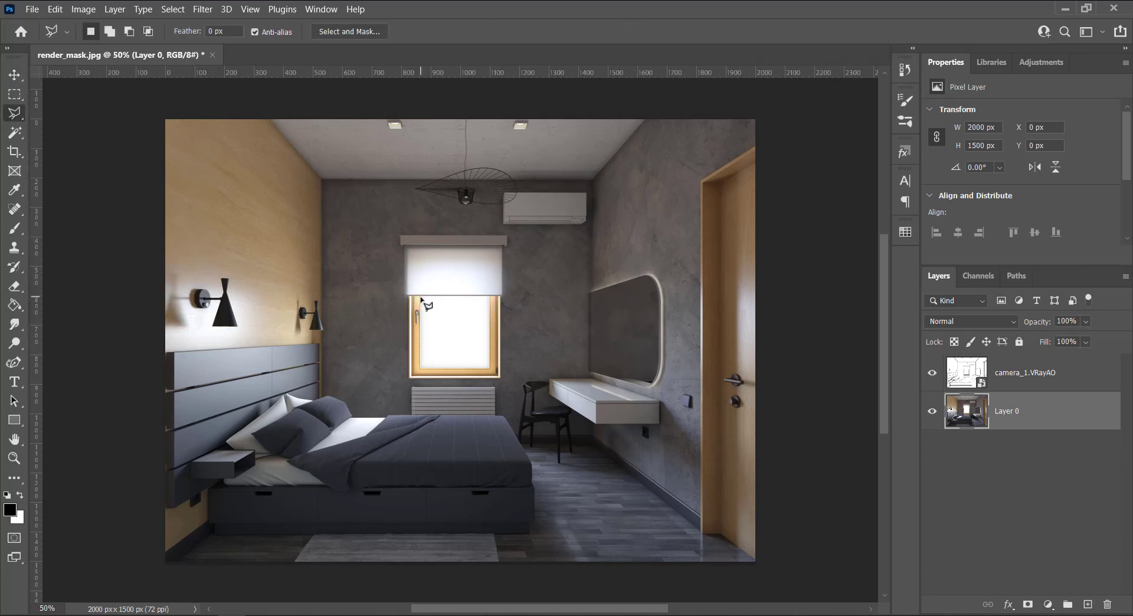
Outline the four corners of the window pane and mask it out of Layer 0
{"action": "left_click", "coordinate": [420, 297]}
{"action": "scroll", "coordinate": [445, 308], "scroll_direction": "up", "scroll_amount": 2}
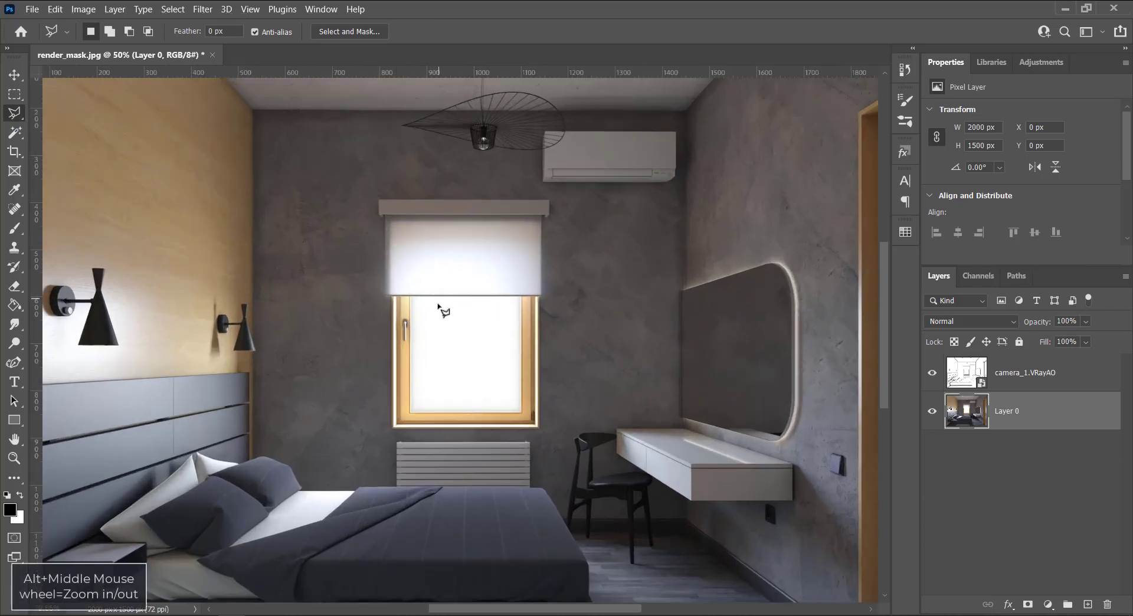
{"action": "scroll", "coordinate": [438, 305], "scroll_direction": "up", "scroll_amount": 3}
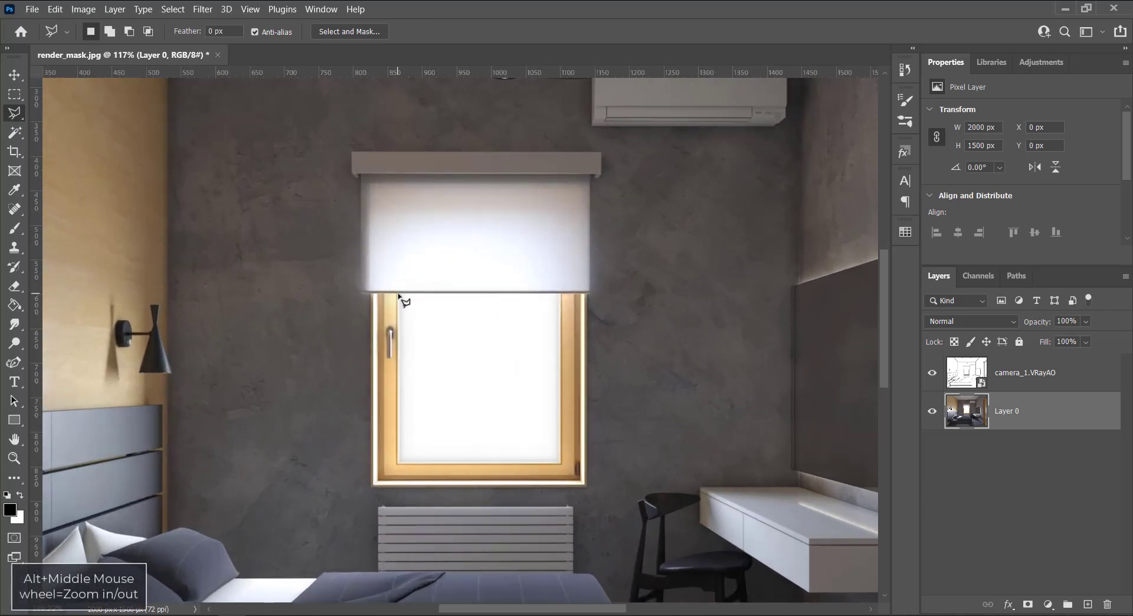
{"action": "left_click", "coordinate": [560, 295]}
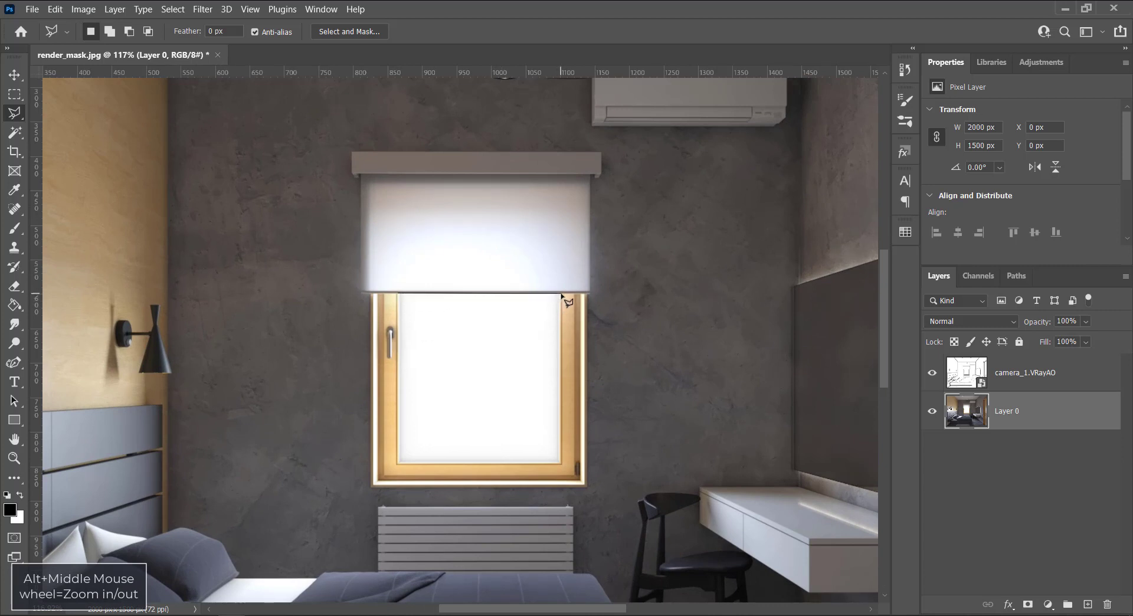
{"action": "left_click", "coordinate": [561, 462]}
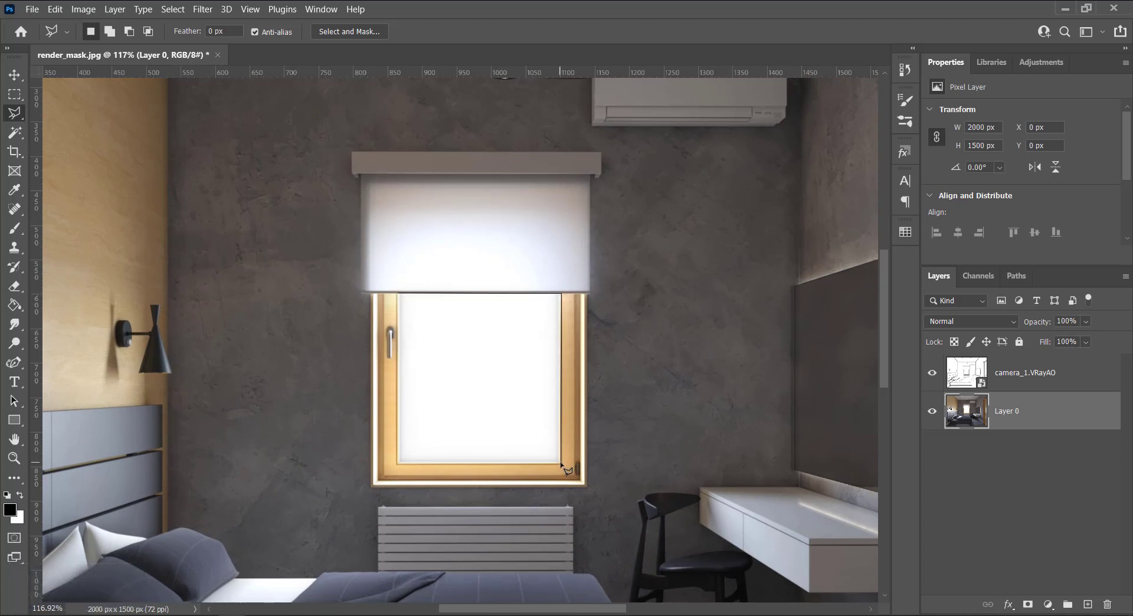
{"action": "left_click", "coordinate": [399, 464]}
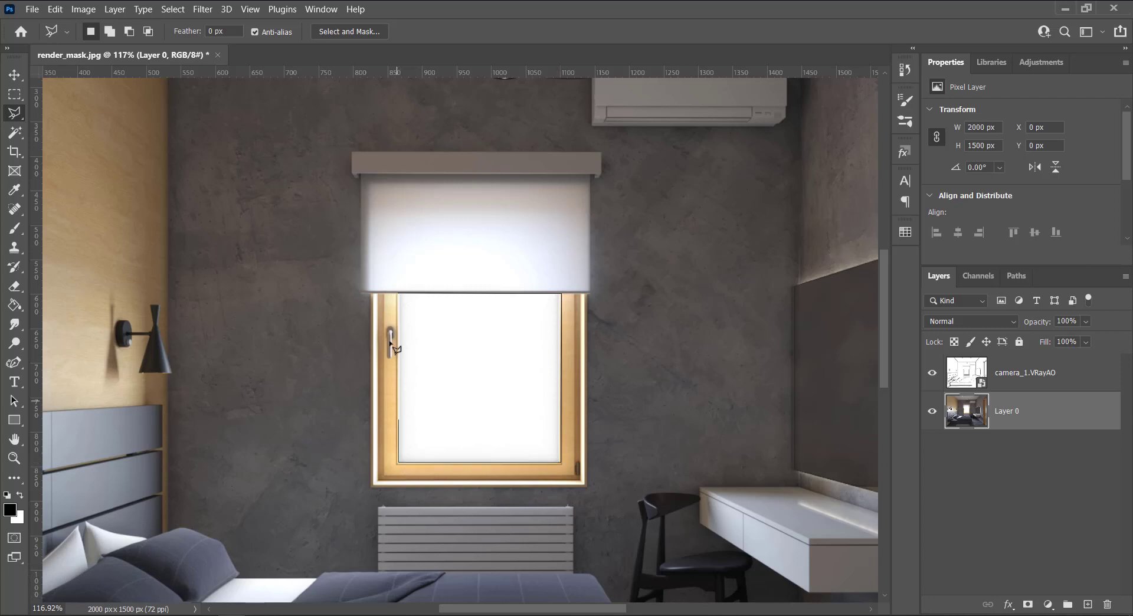
{"action": "left_click", "coordinate": [400, 294]}
{"action": "left_click", "coordinate": [1028, 604], "text": "alt"}
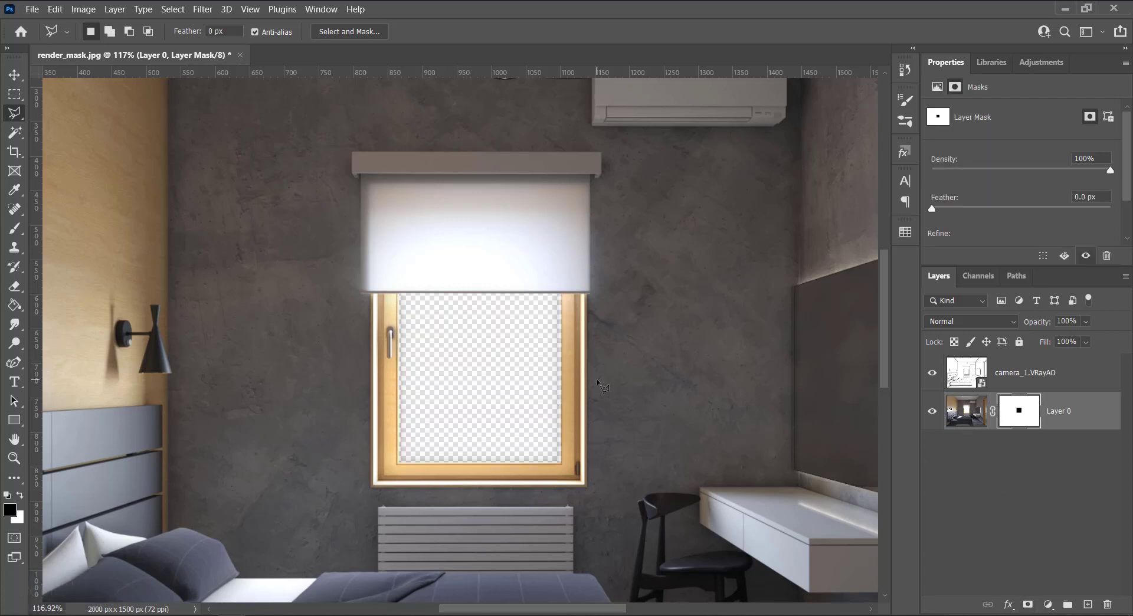
{"action": "key", "text": "ctrl+0"}
Place land.tif from the A_Interior sources folder onto the render
{"action": "key", "text": "v"}
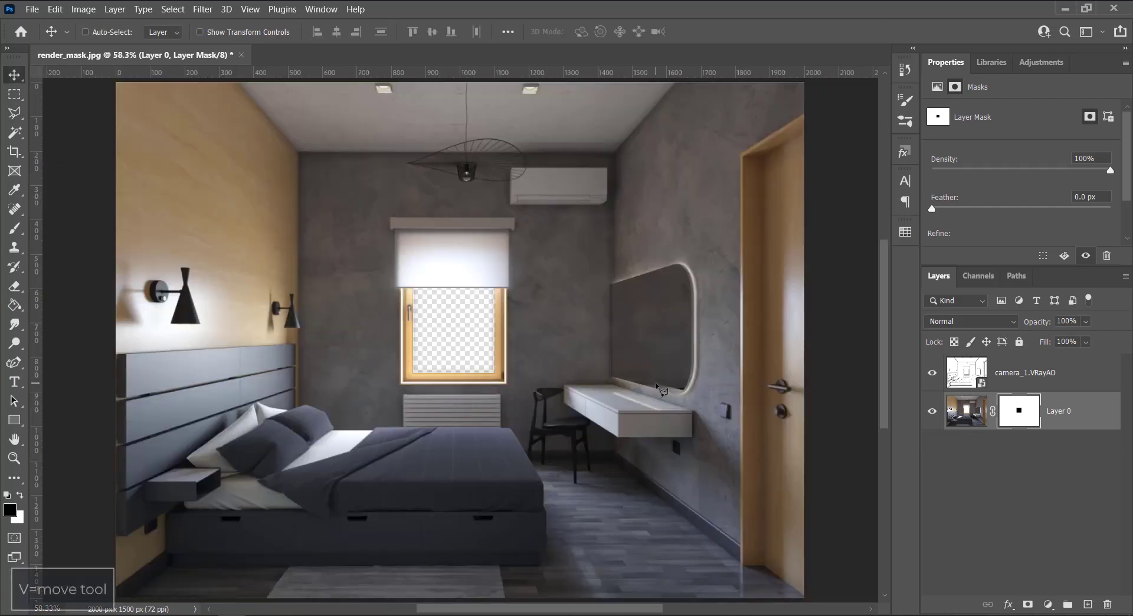
{"action": "left_click", "coordinate": [989, 508]}
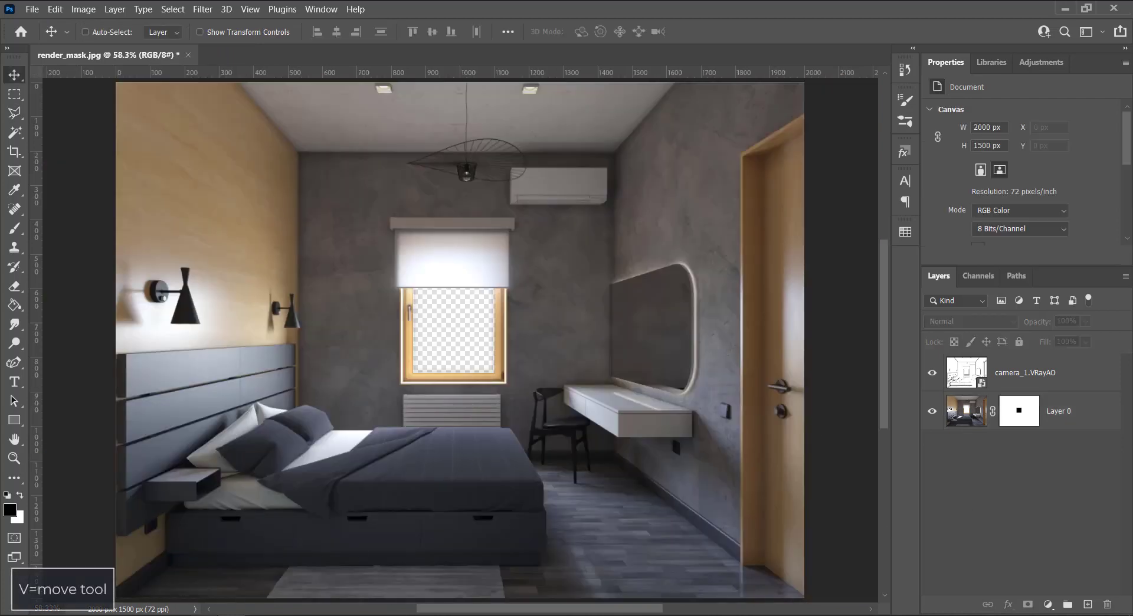
{"action": "key", "text": "alt+Tab"}
{"action": "left_click", "coordinate": [586, 86]}
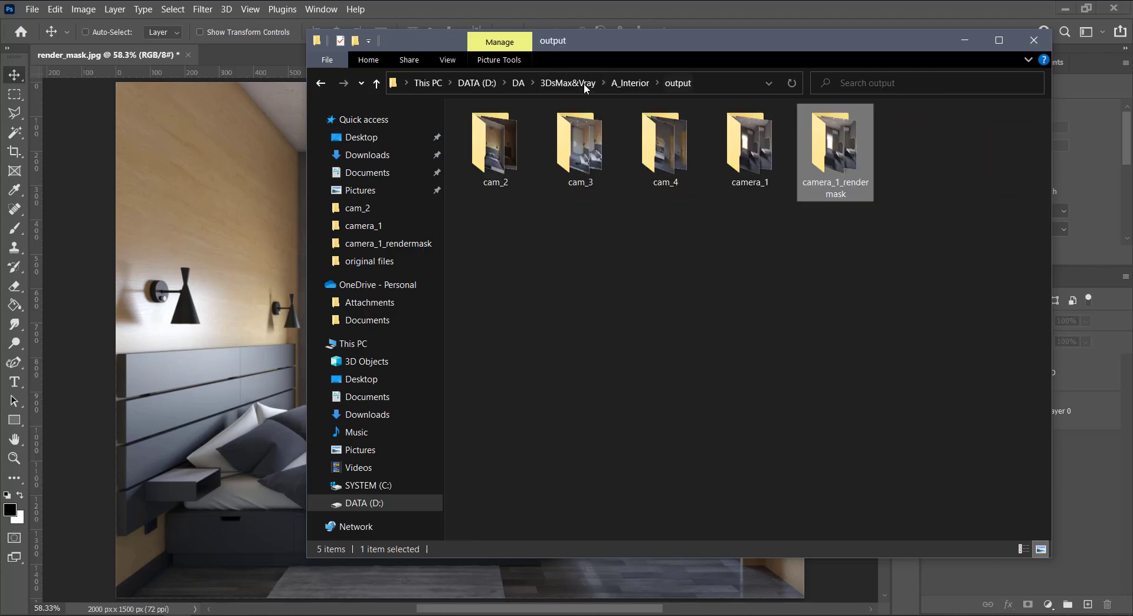
{"action": "left_click", "coordinate": [624, 85]}
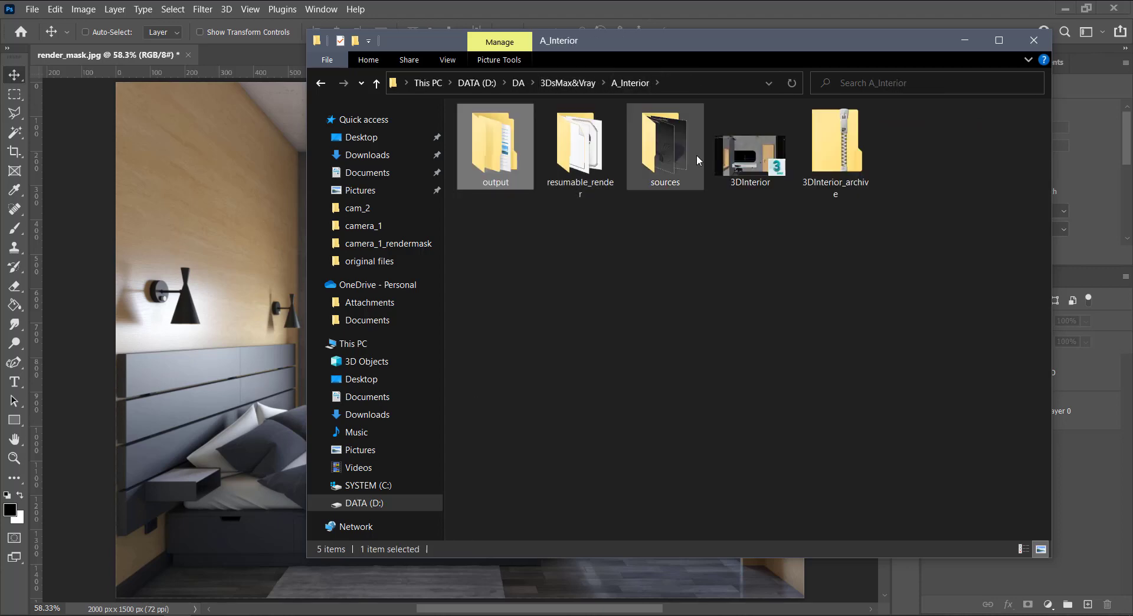
{"action": "double_click", "coordinate": [688, 182]}
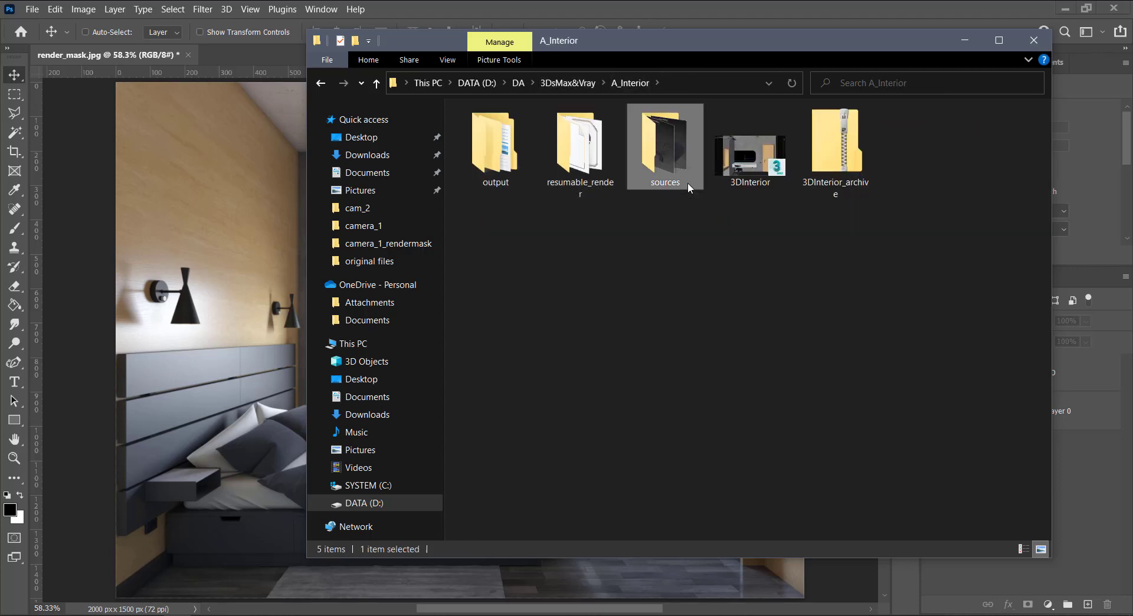
{"action": "left_click", "coordinate": [843, 164]}
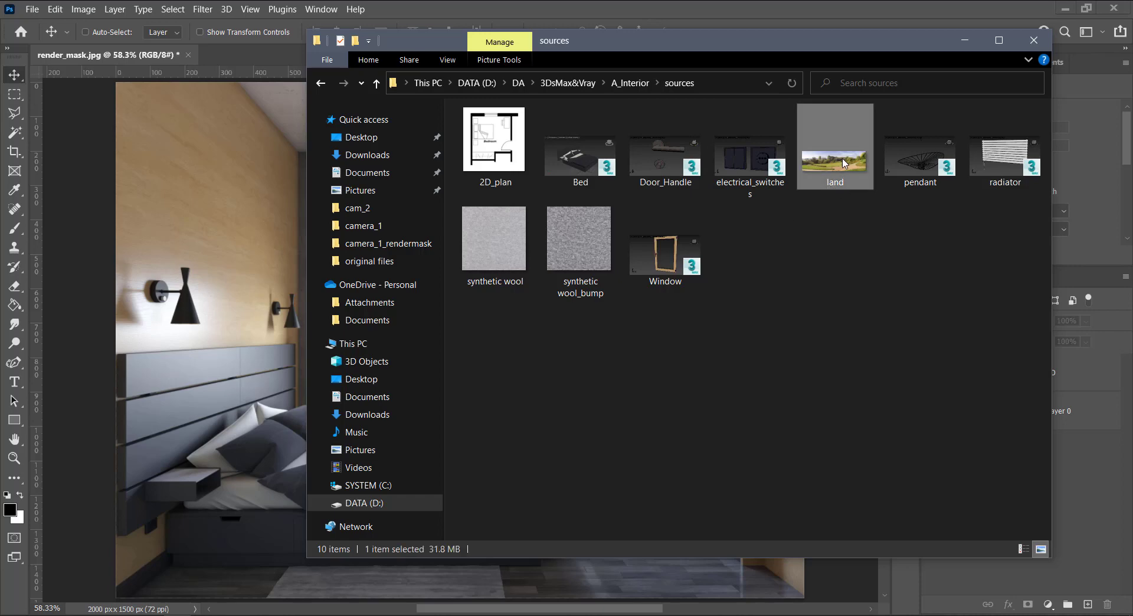
{"action": "left_click_drag", "start_coordinate": [838, 176], "coordinate": [486, 390]}
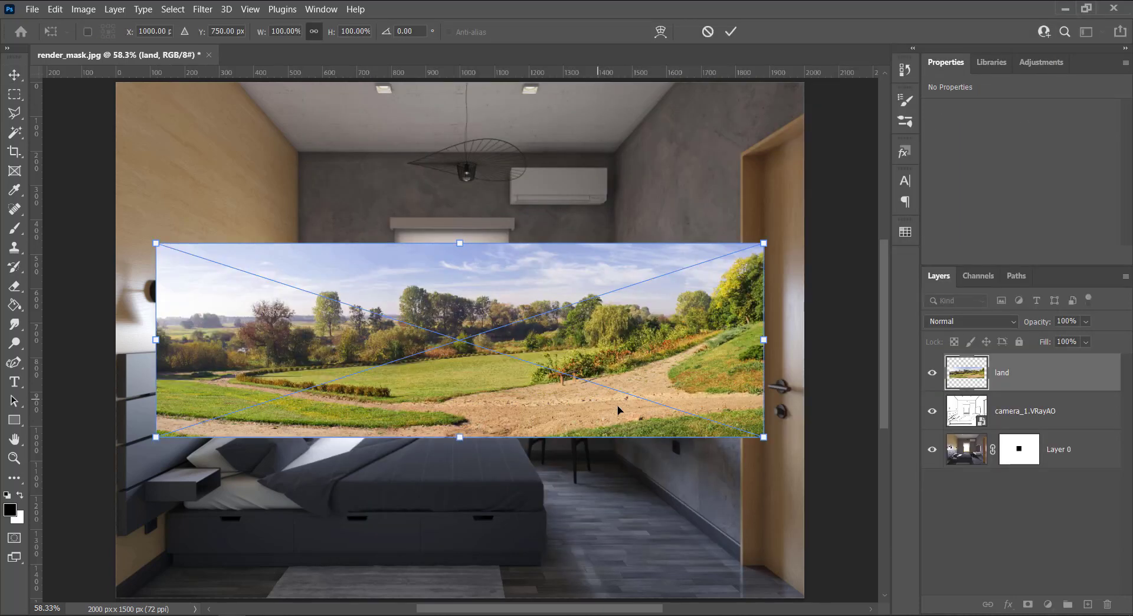
Enlarge the land image over the window area and shift it right
{"action": "left_click_drag", "start_coordinate": [460, 436], "coordinate": [460, 571]}
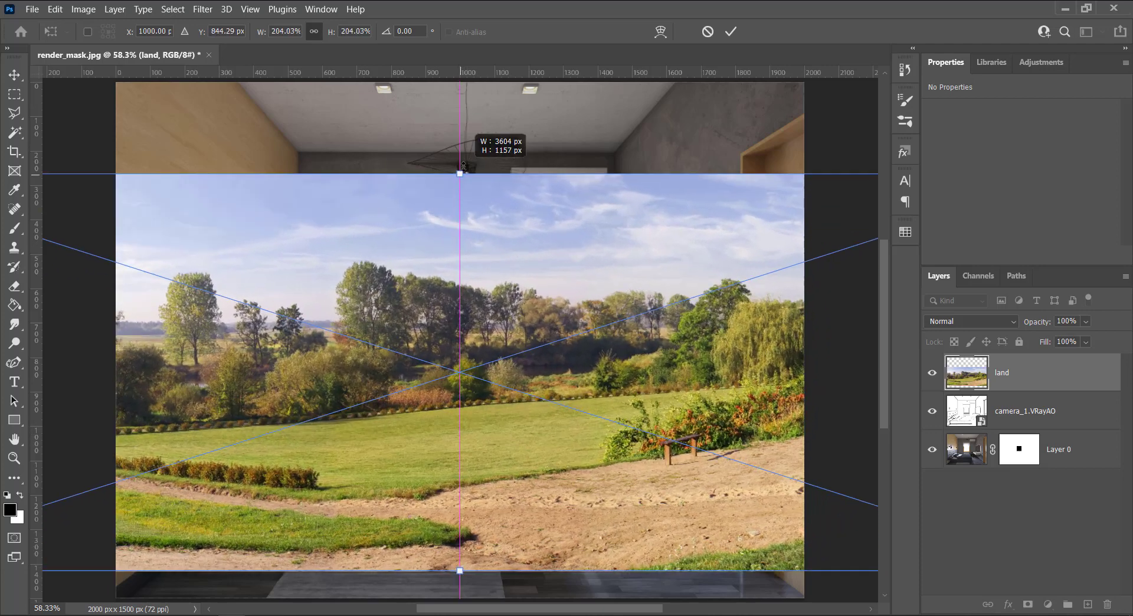
{"action": "left_click_drag", "start_coordinate": [460, 244], "coordinate": [460, 152]}
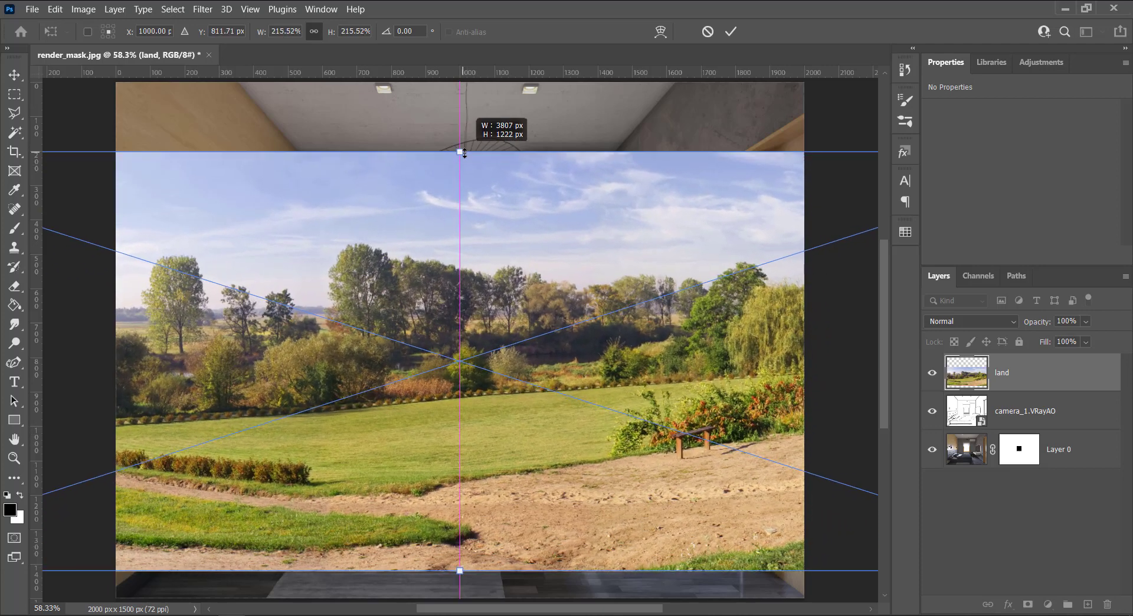
{"action": "scroll", "coordinate": [481, 227], "scroll_direction": "down", "scroll_amount": 1}
{"action": "scroll", "coordinate": [482, 227], "scroll_direction": "down", "scroll_amount": 1}
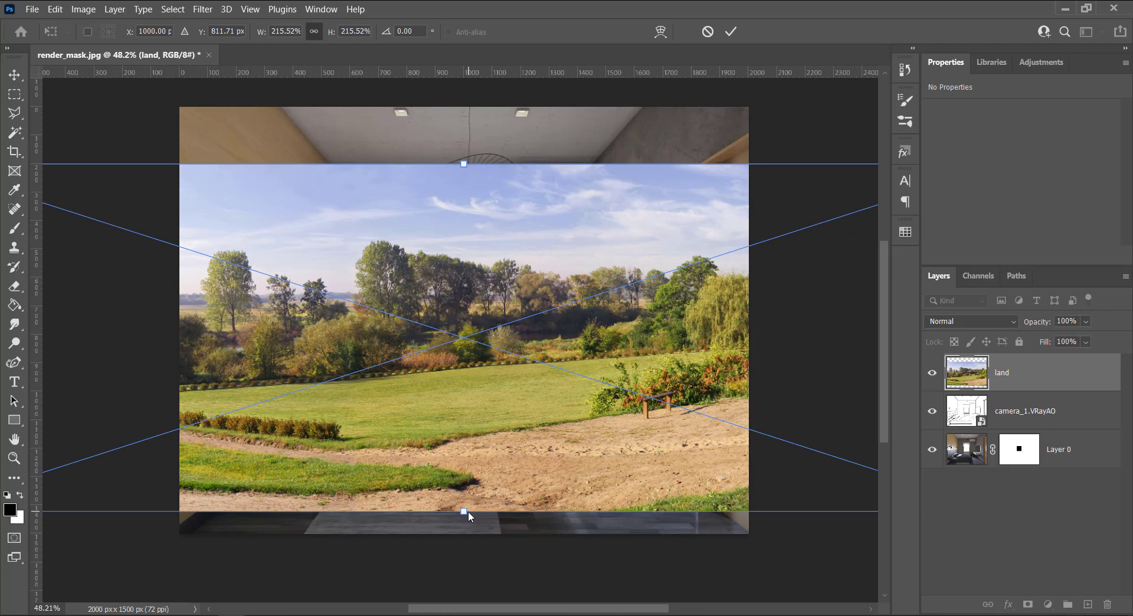
{"action": "left_click_drag", "start_coordinate": [468, 512], "coordinate": [465, 533]}
{"action": "key", "text": "Return"}
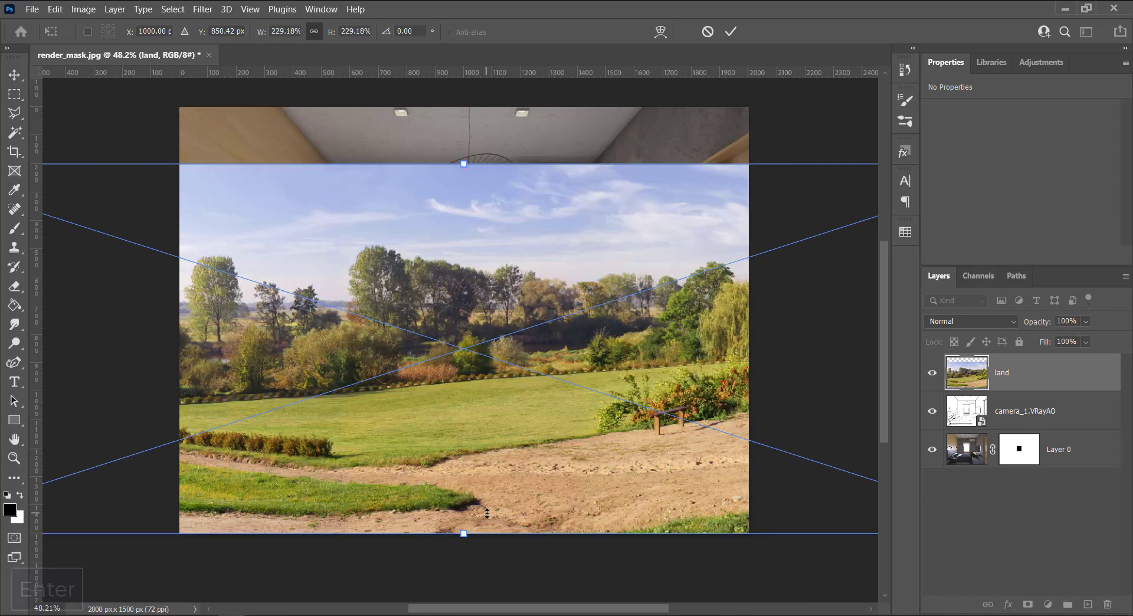
{"action": "key", "text": "Return"}
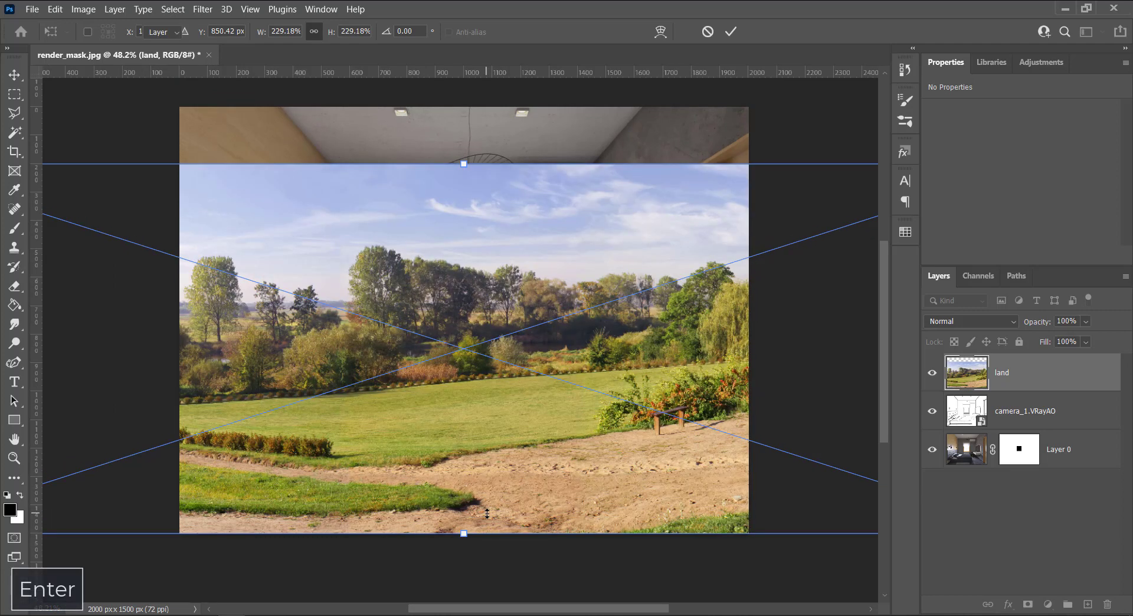
{"action": "left_click_drag", "start_coordinate": [596, 368], "coordinate": [766, 376]}
{"action": "left_click_drag", "start_coordinate": [522, 323], "coordinate": [529, 323]}
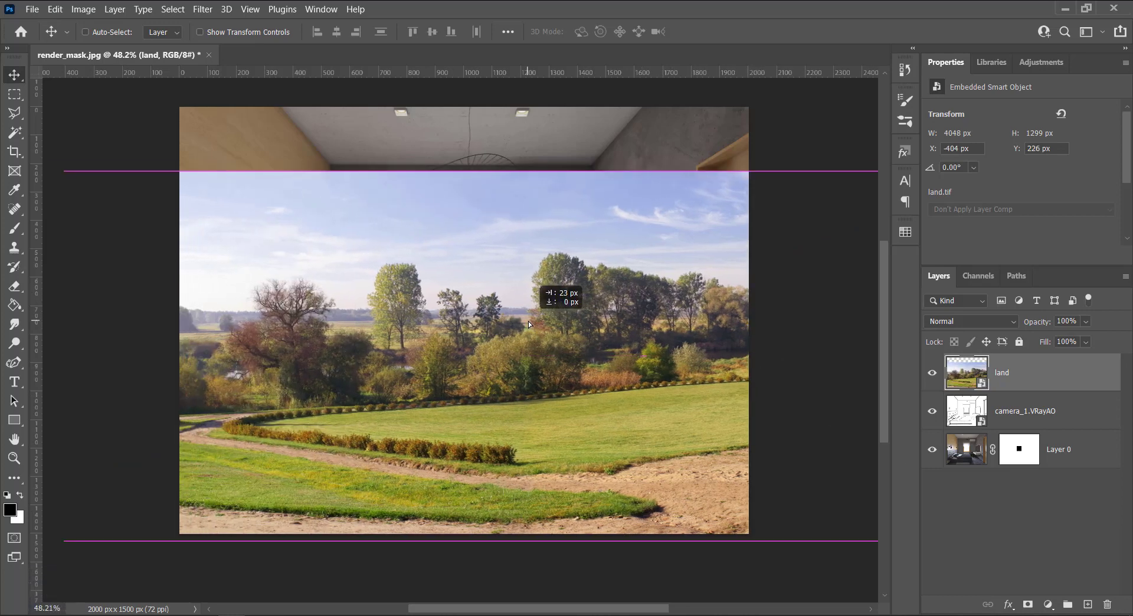
Move the land layer beneath Layer 0 and reposition it behind the window
{"action": "left_click_drag", "start_coordinate": [1028, 382], "coordinate": [1046, 466]}
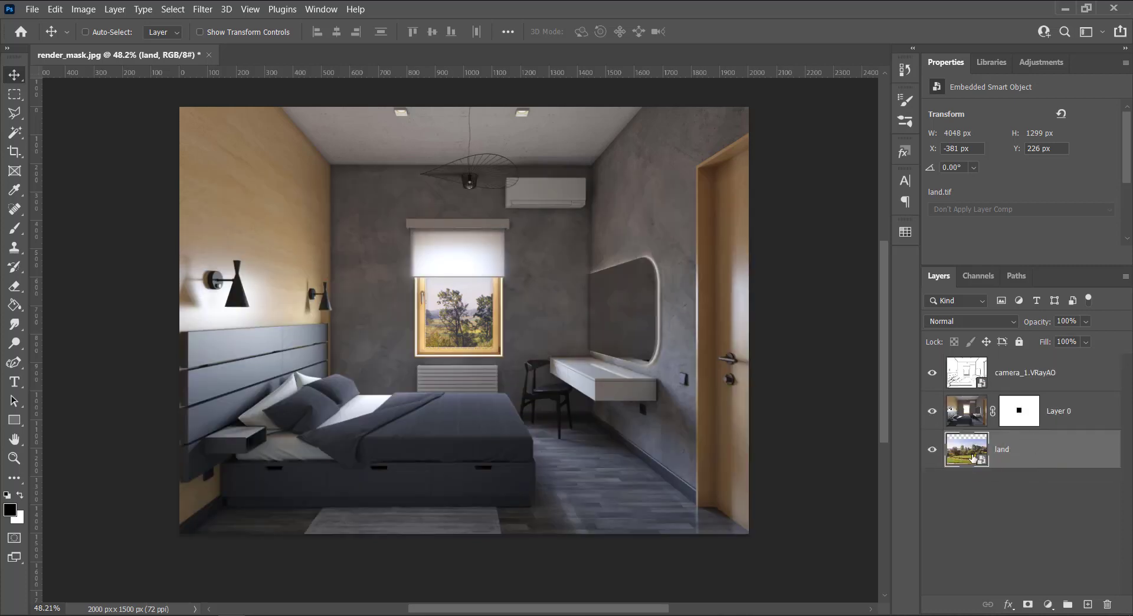
{"action": "left_click_drag", "start_coordinate": [556, 359], "coordinate": [596, 309]}
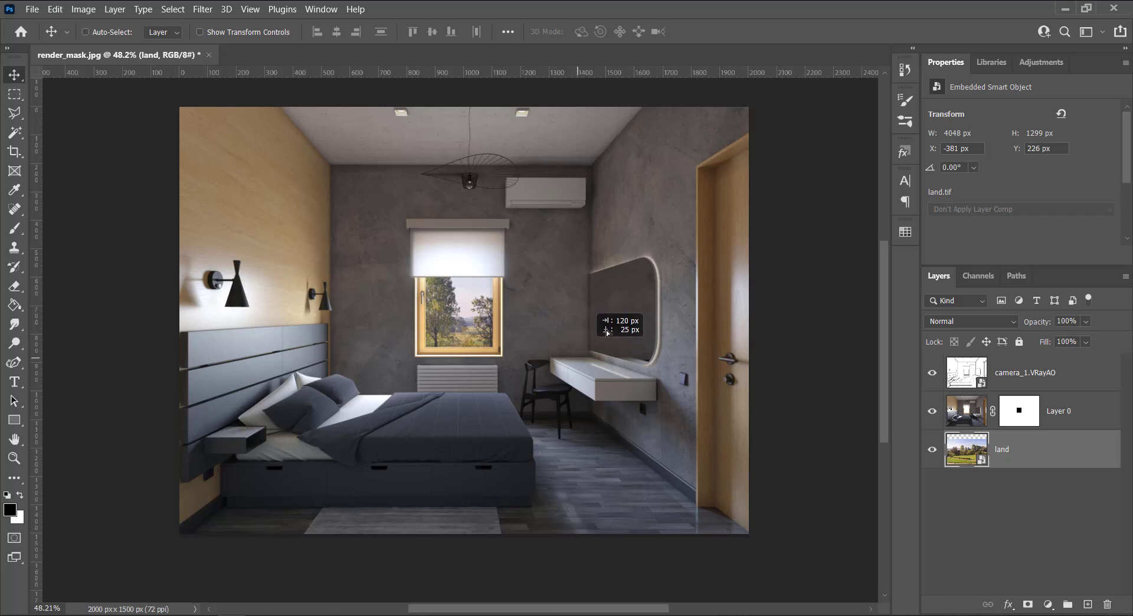
{"action": "key", "text": "ctrl+t"}
{"action": "key", "text": "Return"}
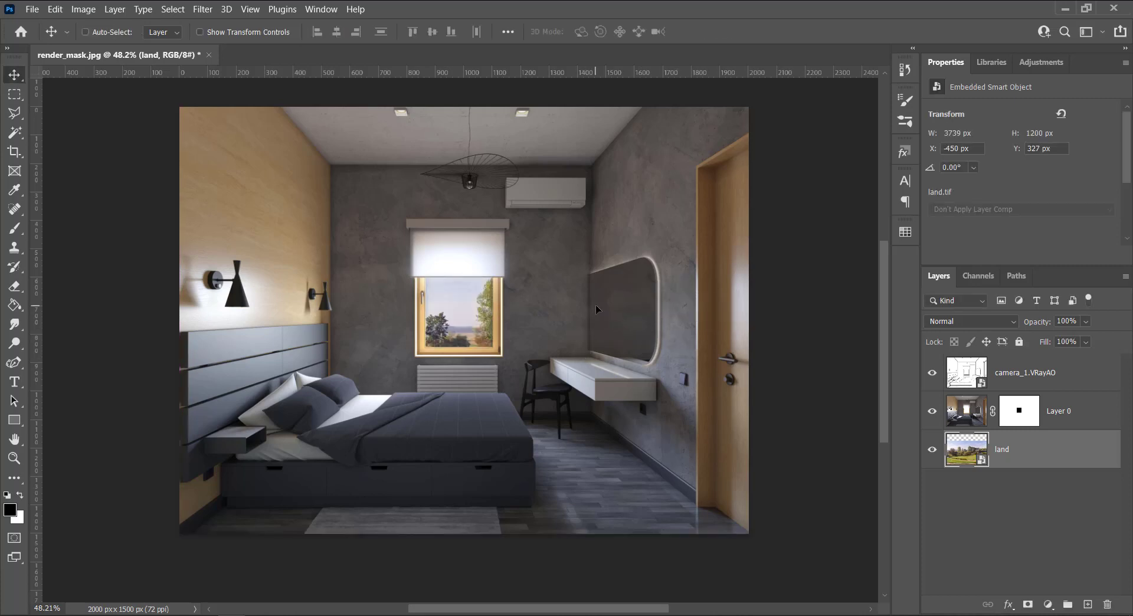
{"action": "left_click", "coordinate": [958, 515]}
Group all three layers into Group 1 and stamp a merged copy
{"action": "left_click", "coordinate": [1049, 454]}
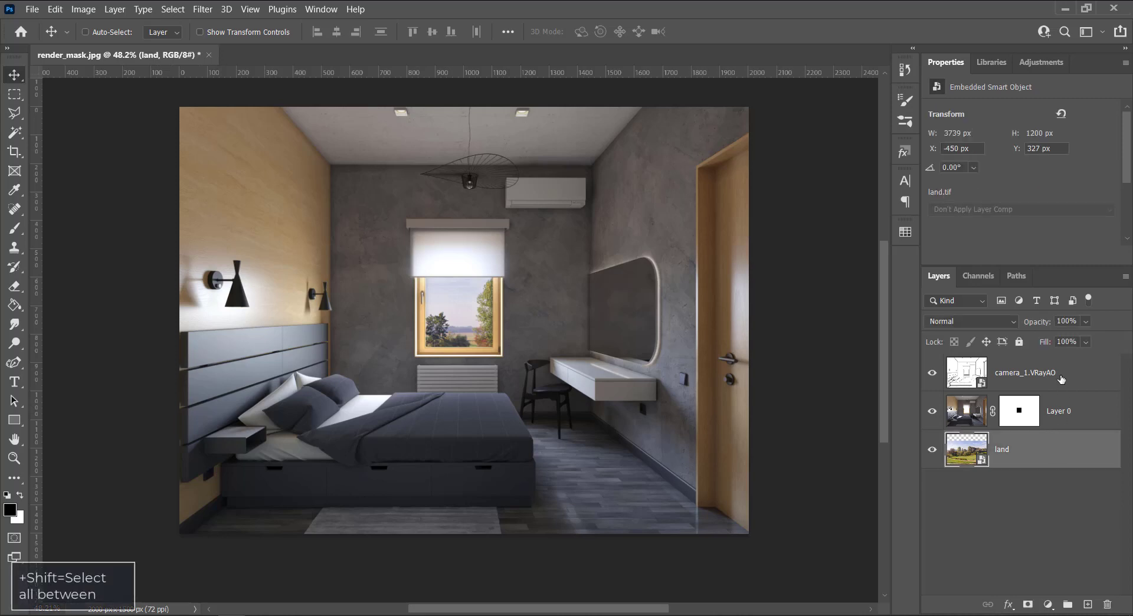
{"action": "left_click", "coordinate": [1061, 379], "text": "shift"}
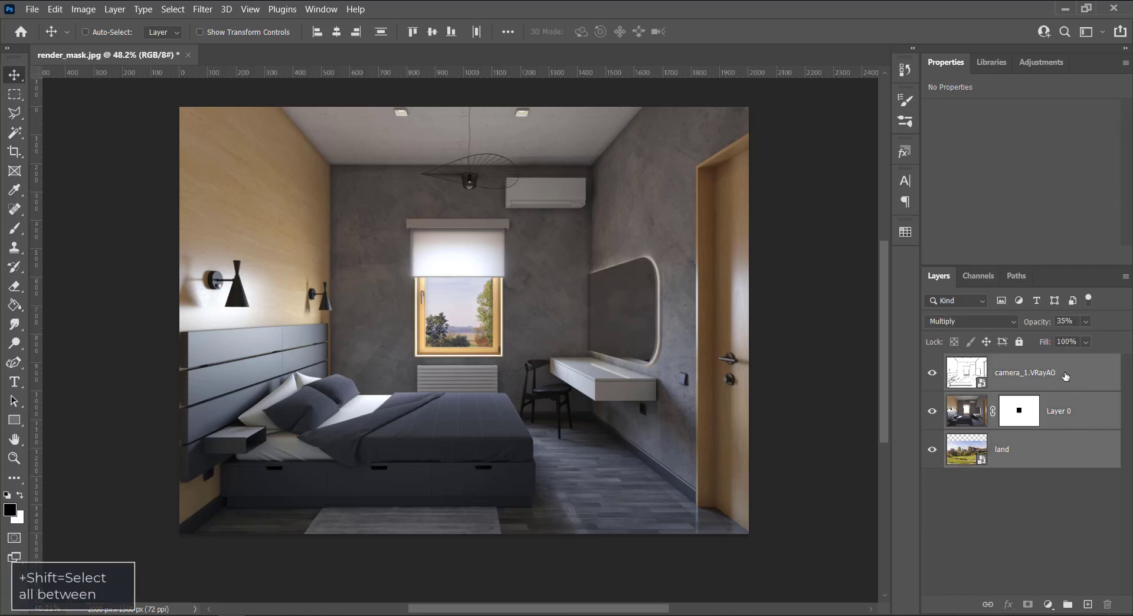
{"action": "key", "text": "ctrl+g"}
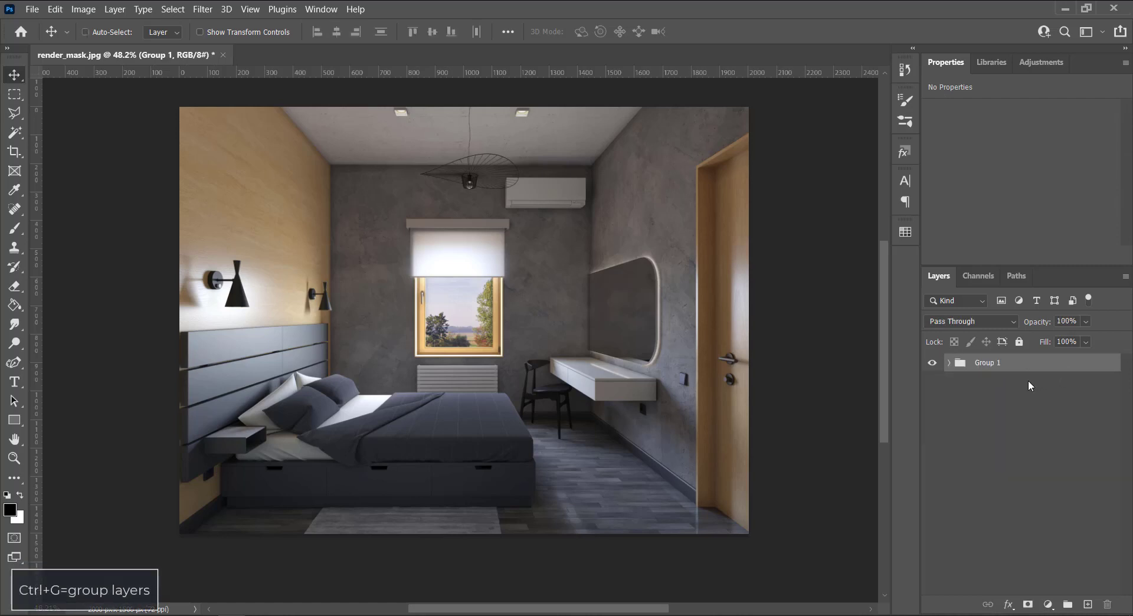
{"action": "key", "text": "ctrl+alt+e"}
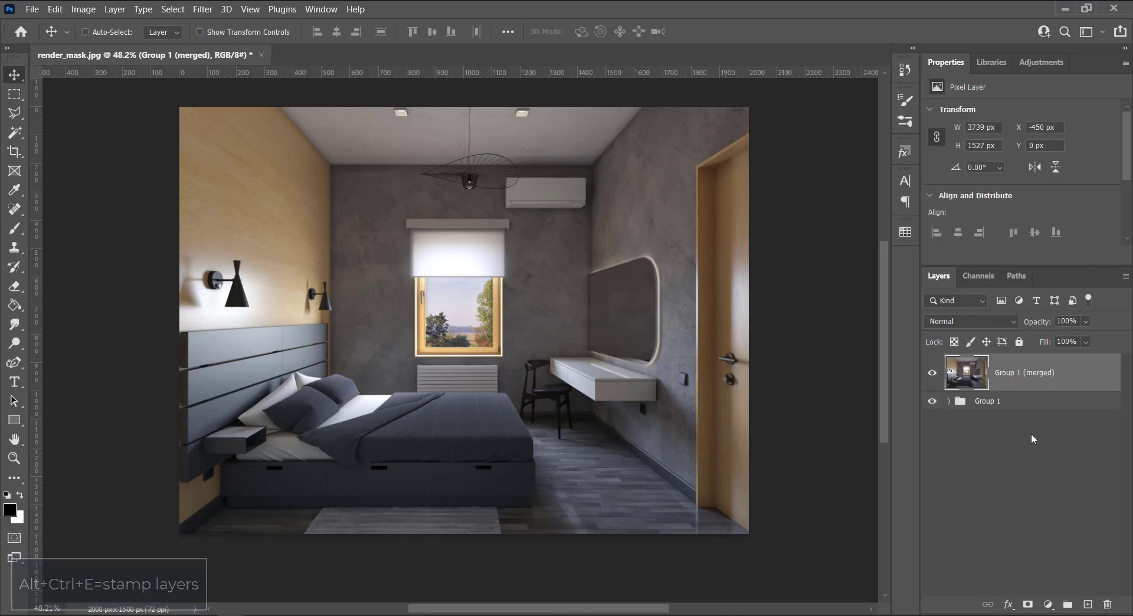
Hide Group 1 and convert Group 1 (merged) to a smart object
{"action": "left_click", "coordinate": [932, 401]}
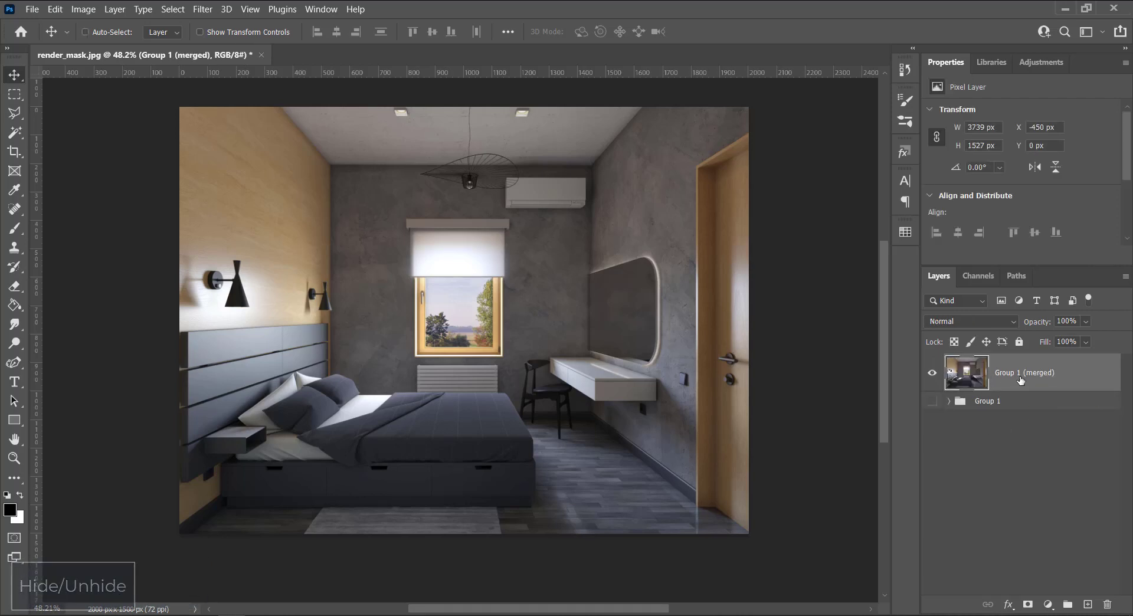
{"action": "right_click", "coordinate": [1090, 376]}
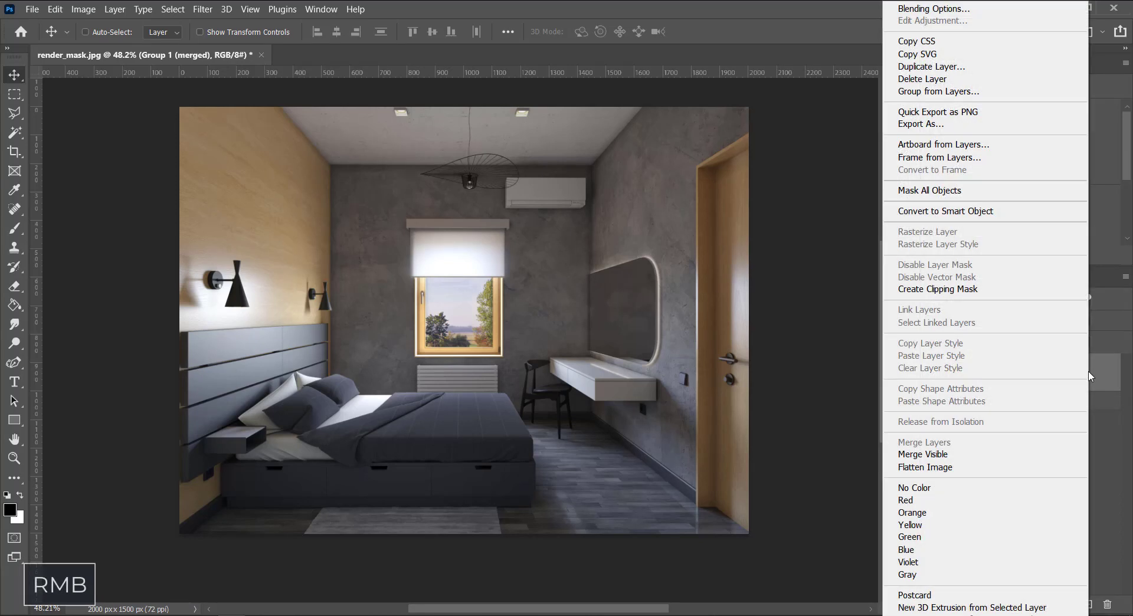
{"action": "left_click", "coordinate": [948, 212]}
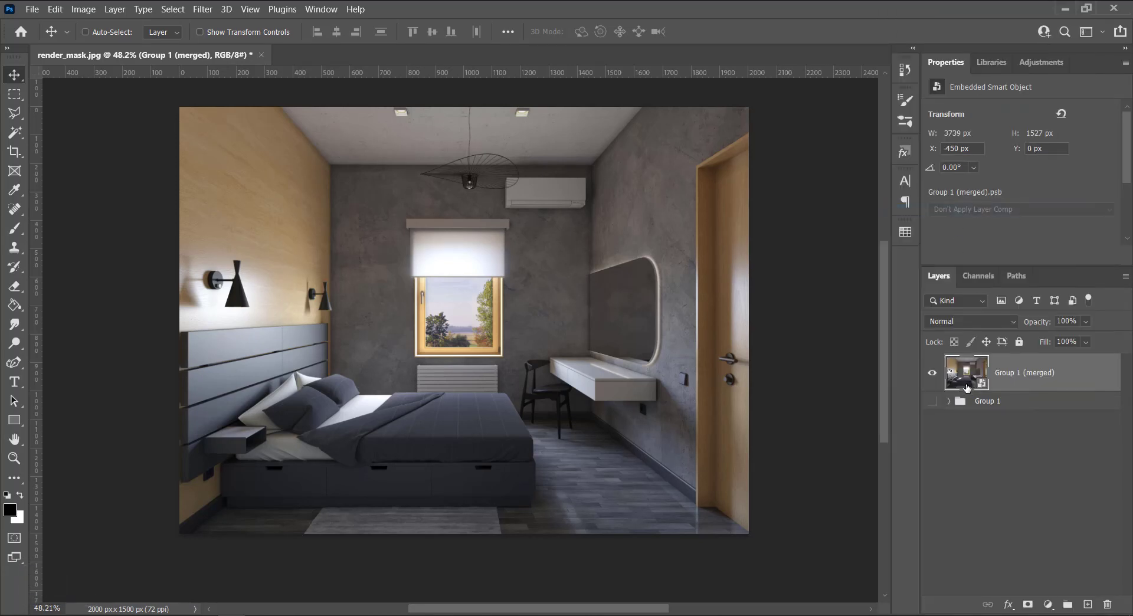
Open the Camera Raw Filter on the merged layer with the Modern 08 profile
{"action": "left_click", "coordinate": [201, 9]}
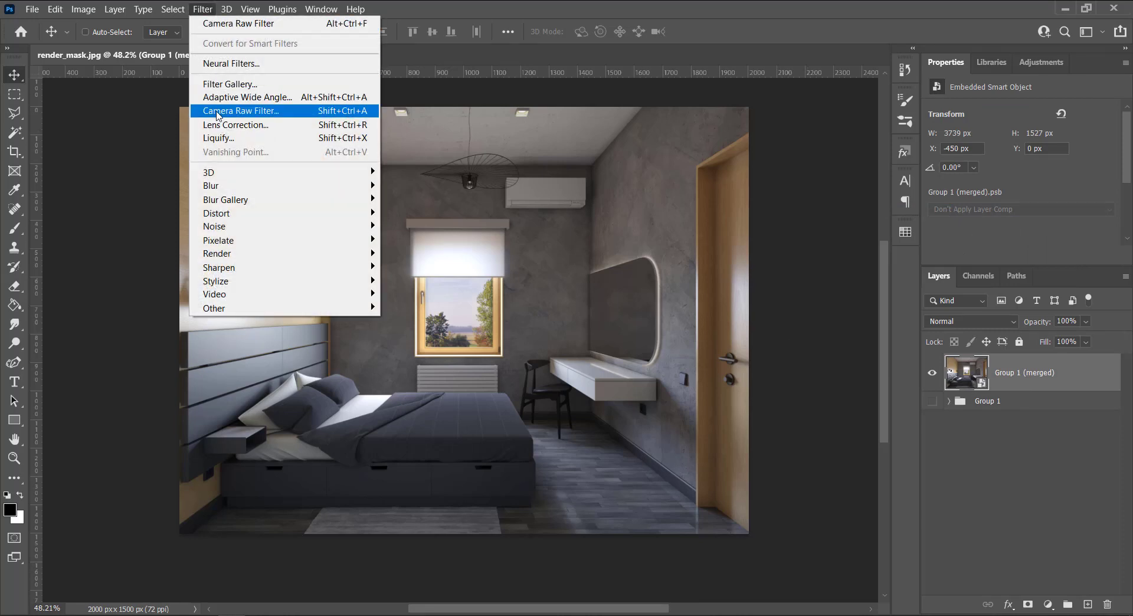
{"action": "left_click", "coordinate": [295, 112]}
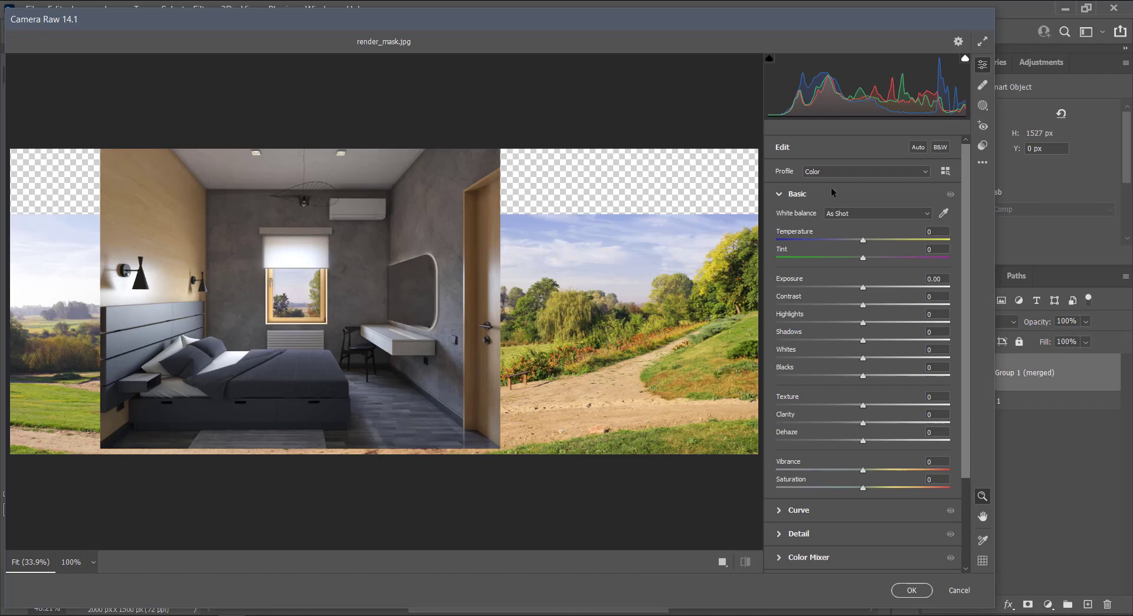
{"action": "left_click", "coordinate": [944, 171]}
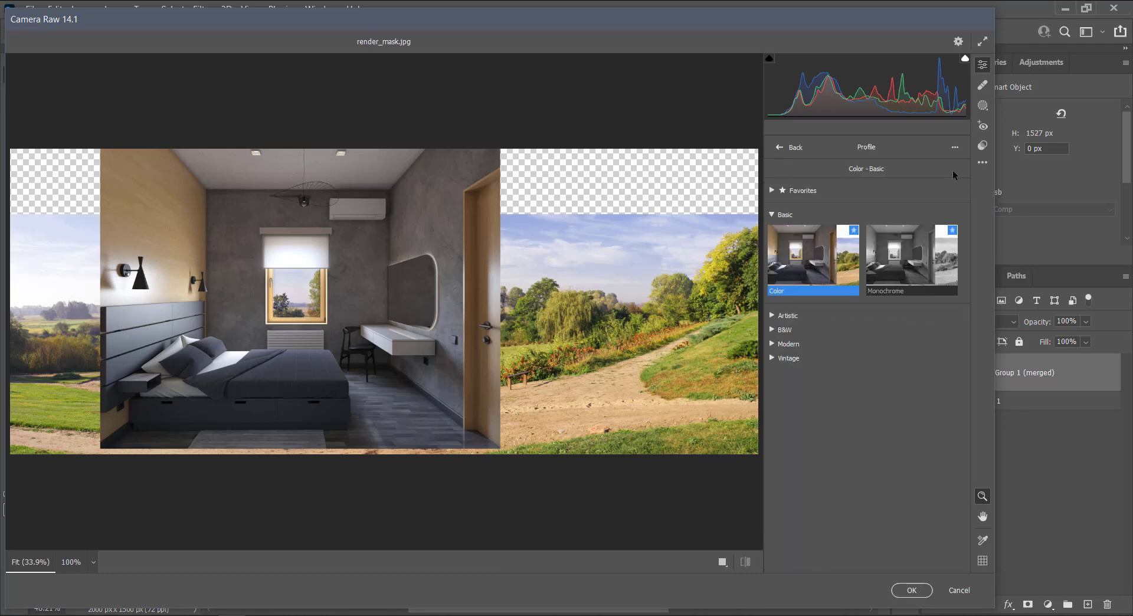
{"action": "left_click", "coordinate": [788, 344]}
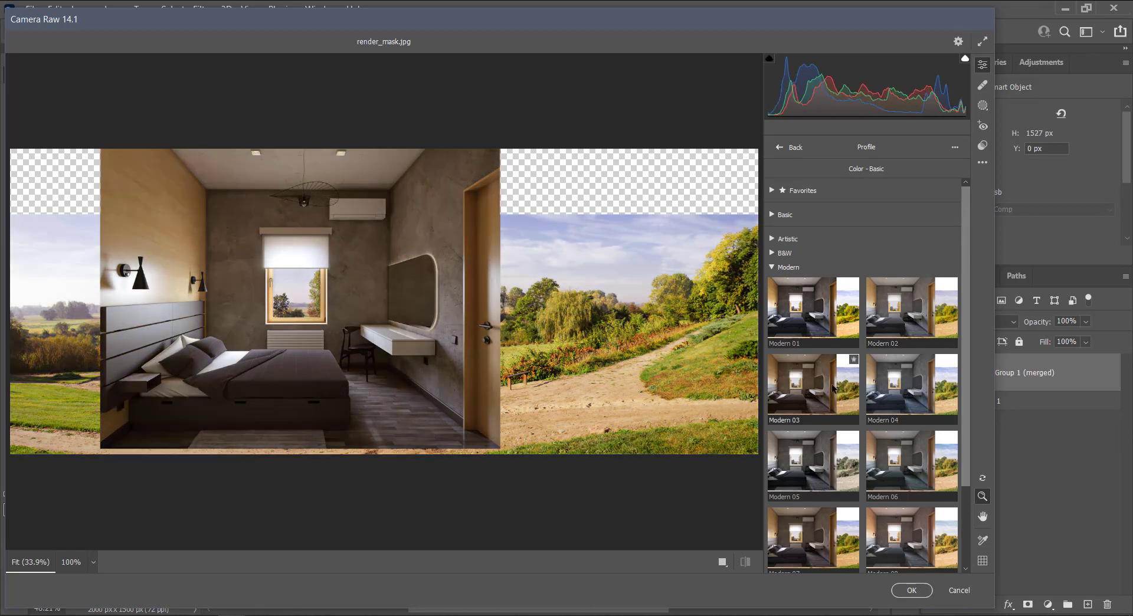
{"action": "mouse_move", "coordinate": [813, 387]}
{"action": "scroll", "coordinate": [881, 496], "scroll_direction": "down", "scroll_amount": 3}
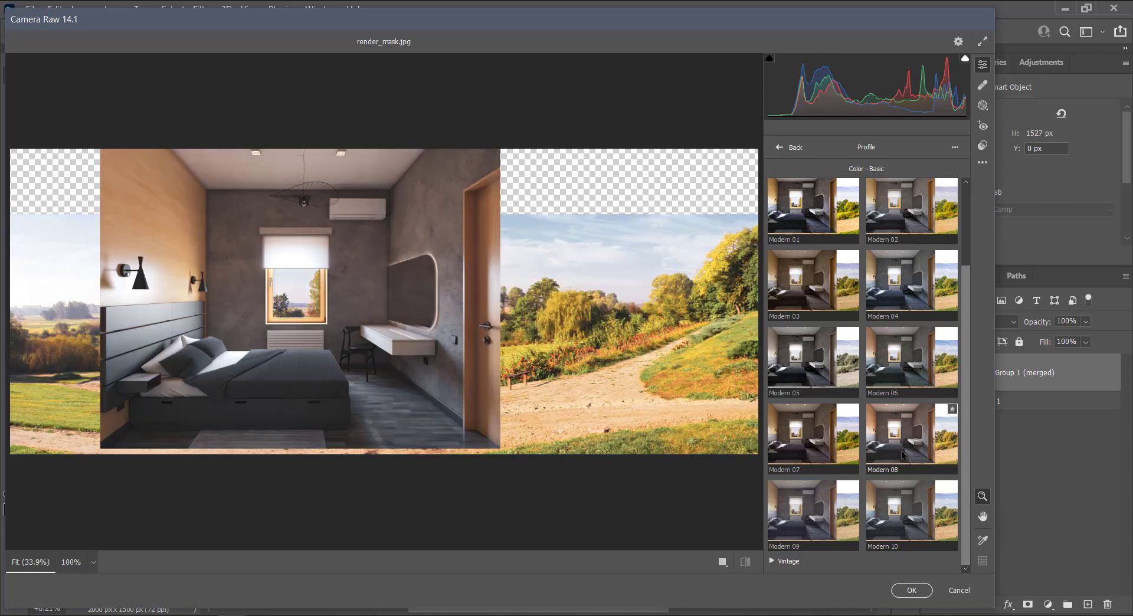
{"action": "left_click", "coordinate": [901, 453]}
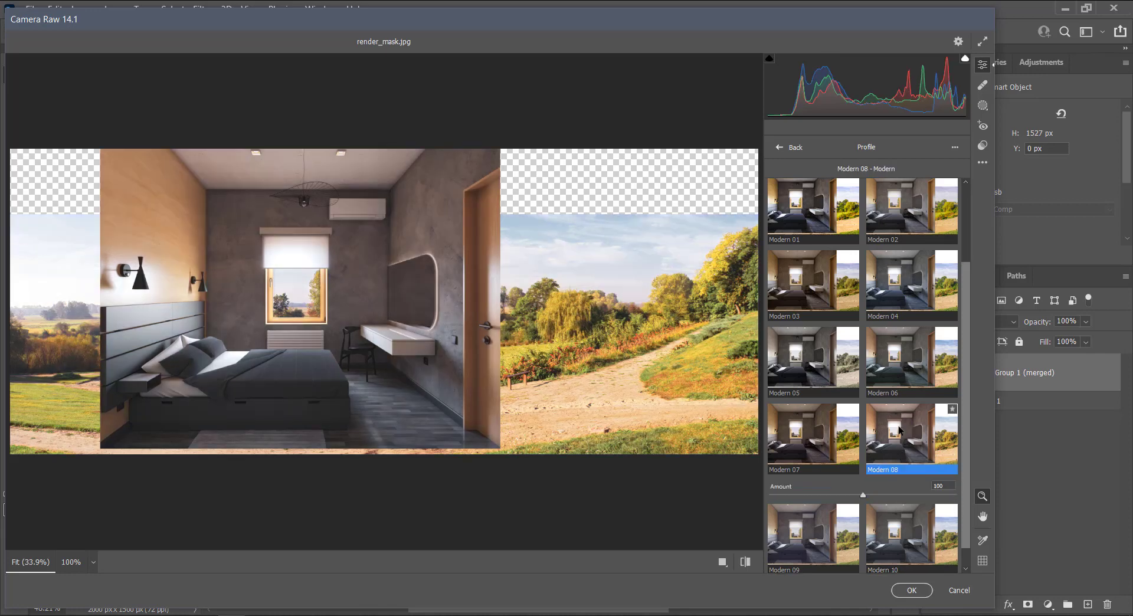
{"action": "double_click", "coordinate": [900, 429]}
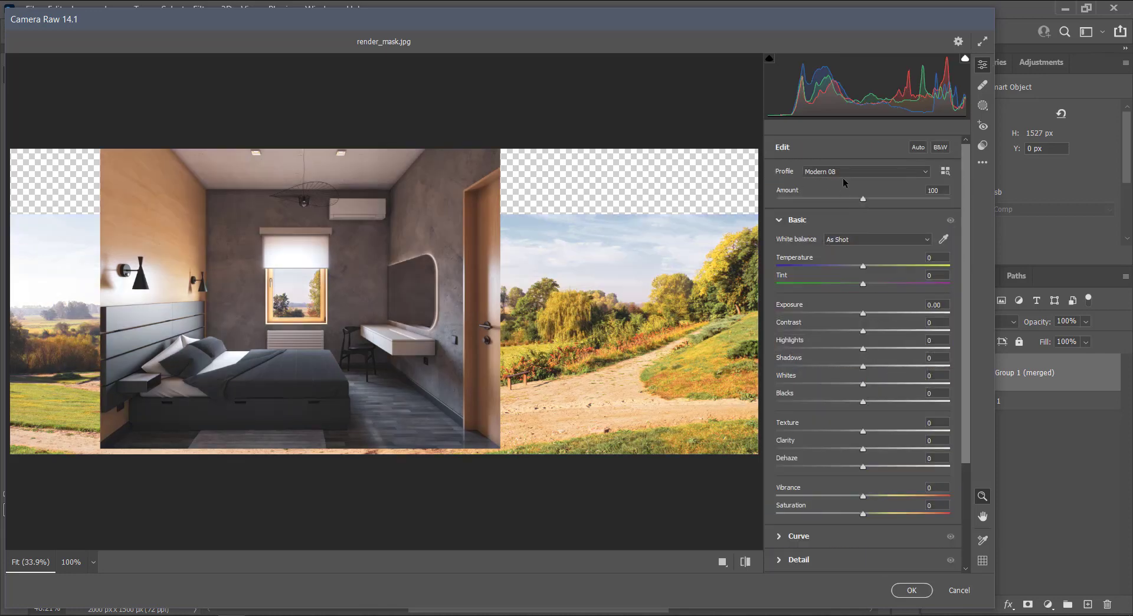
Set the profile Amount to 80 and raise Exposure to +0.35
{"action": "mouse_move", "coordinate": [862, 199]}
{"action": "left_mouse_down"}
{"action": "mouse_move", "coordinate": [838, 199]}
{"action": "mouse_move", "coordinate": [848, 198]}
{"action": "left_mouse_up"}
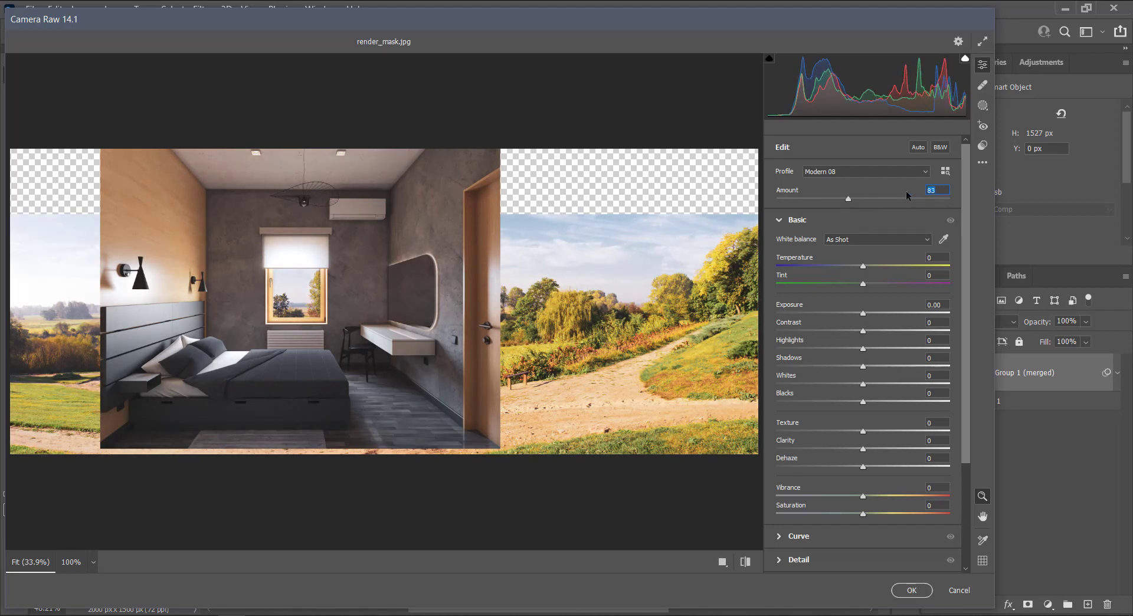
{"action": "type", "text": "80"}
{"action": "left_click", "coordinate": [789, 220]}
{"action": "left_click", "coordinate": [790, 220]}
{"action": "left_click_drag", "start_coordinate": [863, 306], "coordinate": [869, 310]}
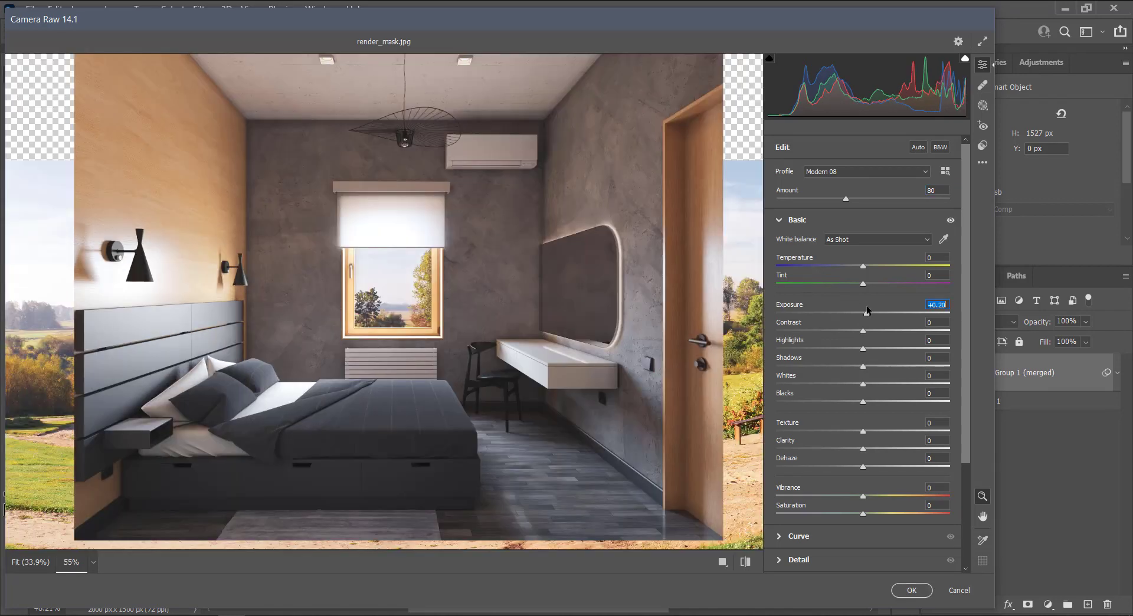
{"action": "left_click", "coordinate": [932, 304]}
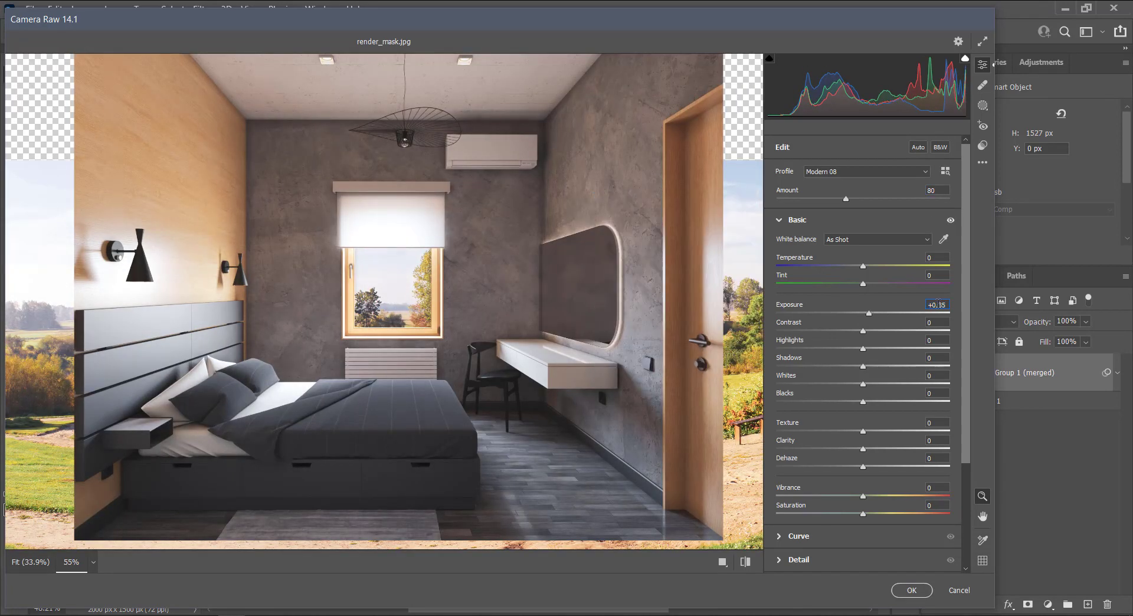
{"action": "left_click", "coordinate": [780, 222]}
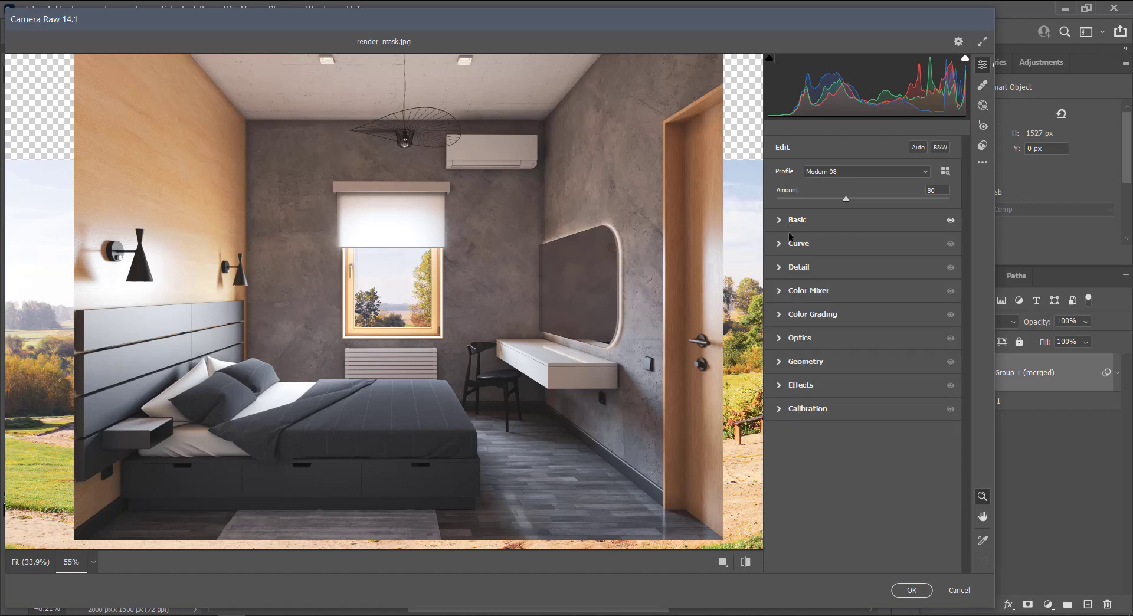
Raise Sharpening to 16 and set Temperature to +2 in Camera Raw
{"action": "left_click", "coordinate": [777, 268]}
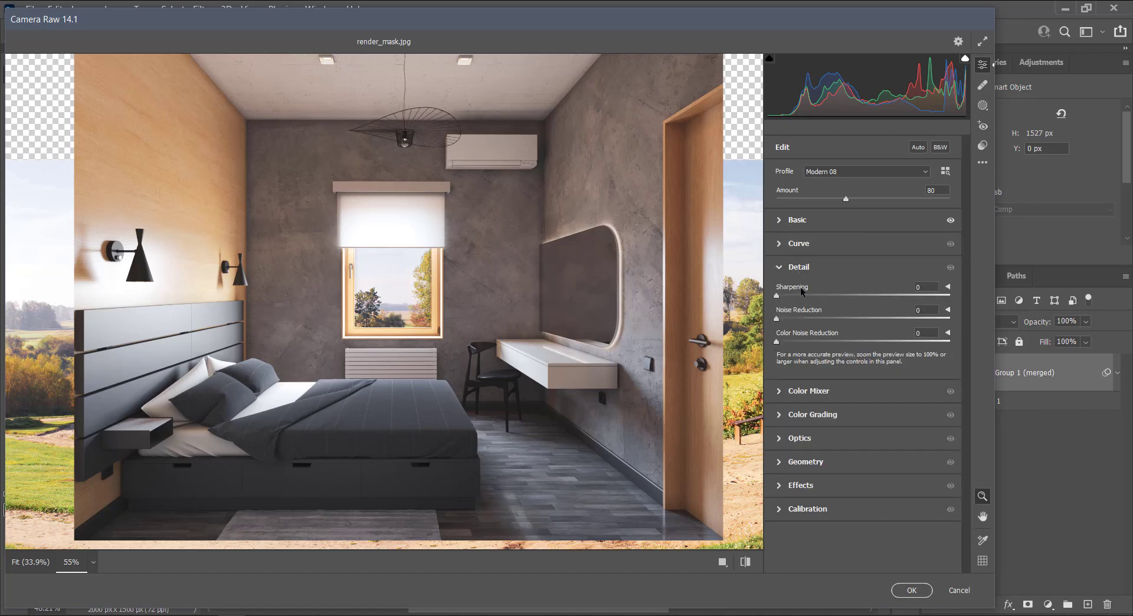
{"action": "left_click_drag", "start_coordinate": [828, 290], "coordinate": [849, 288]}
{"action": "left_click", "coordinate": [779, 267]}
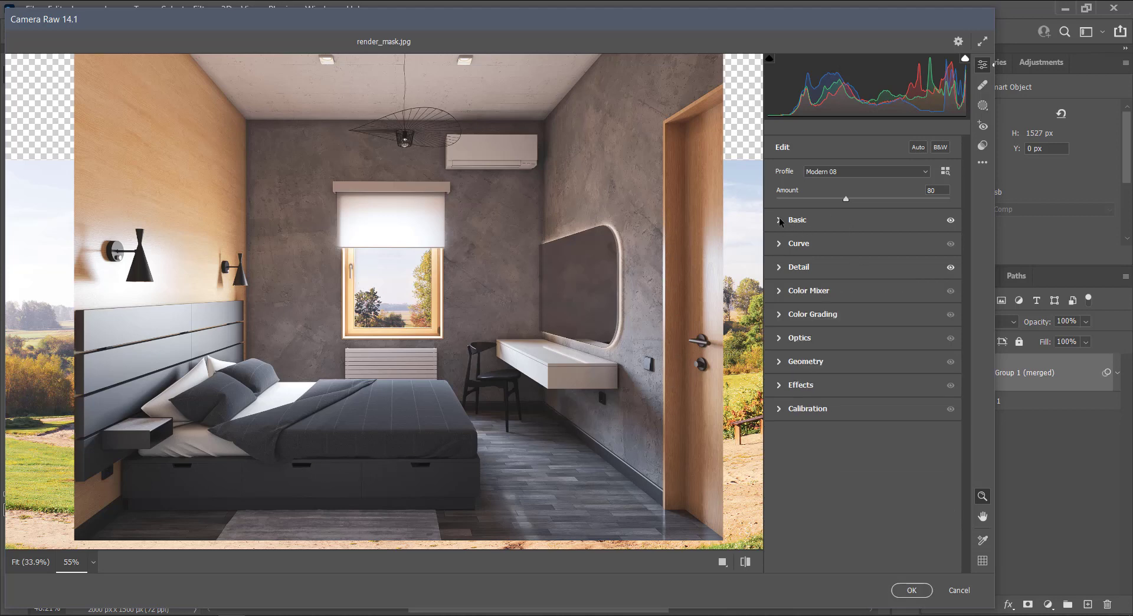
{"action": "left_click", "coordinate": [779, 219]}
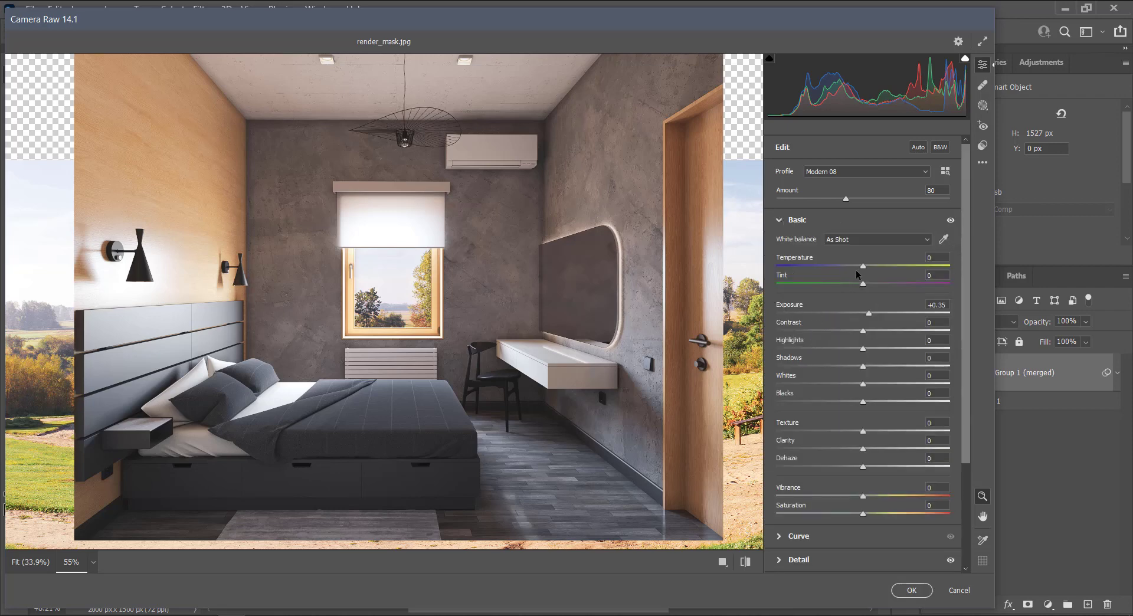
{"action": "left_click_drag", "start_coordinate": [865, 264], "coordinate": [866, 264]}
{"action": "left_click", "coordinate": [938, 257]}
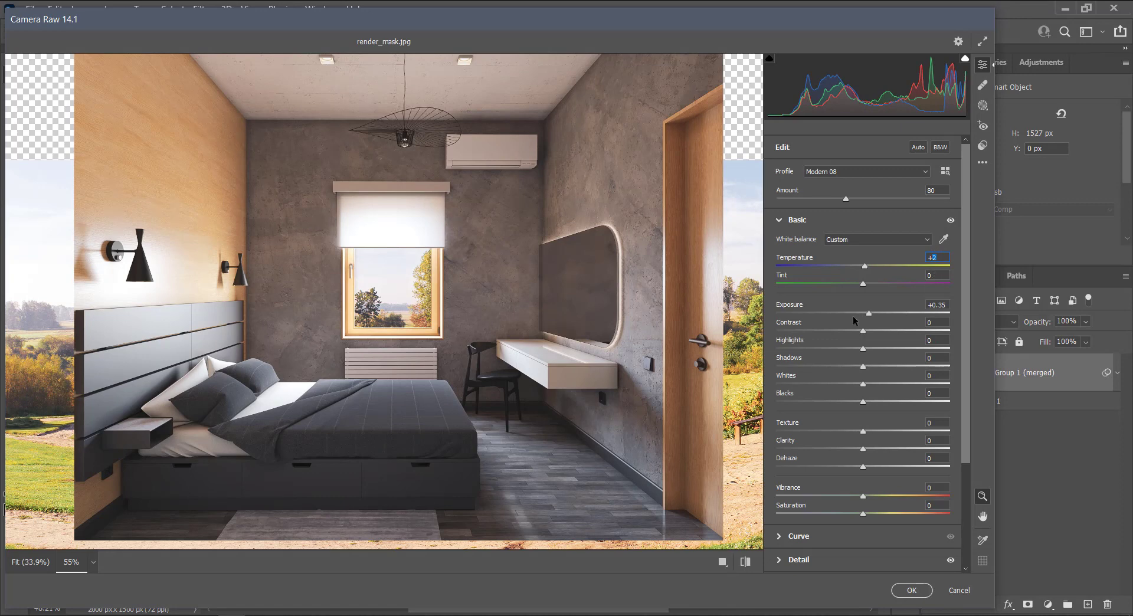
Apply the Camera Raw filter and toggle Group 1 (merged) to compare before and after
{"action": "left_click", "coordinate": [908, 590]}
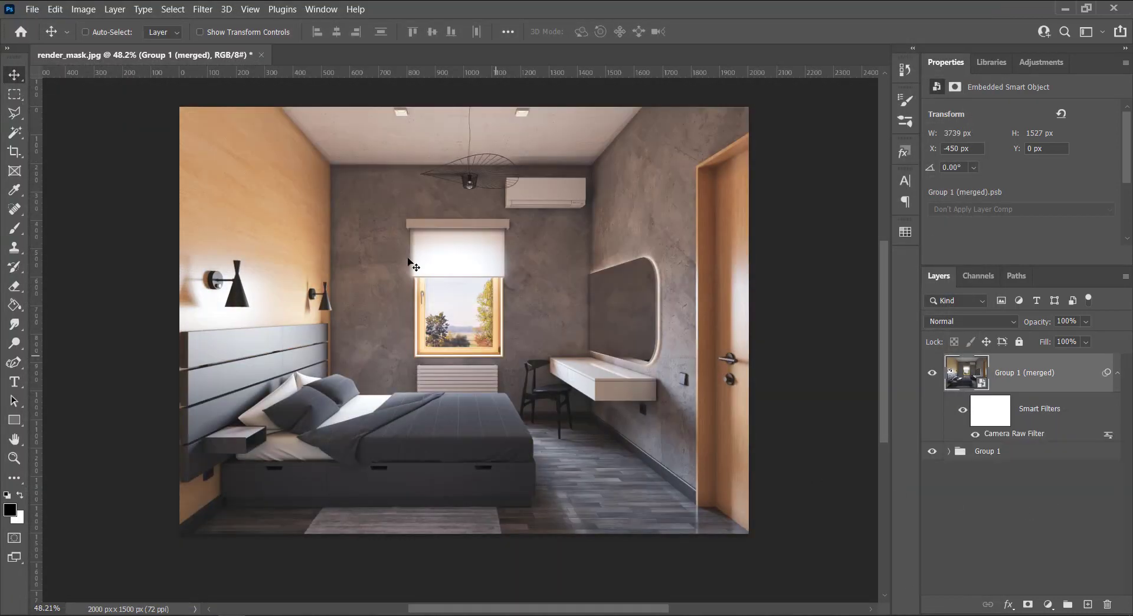
{"action": "left_click", "coordinate": [933, 373]}
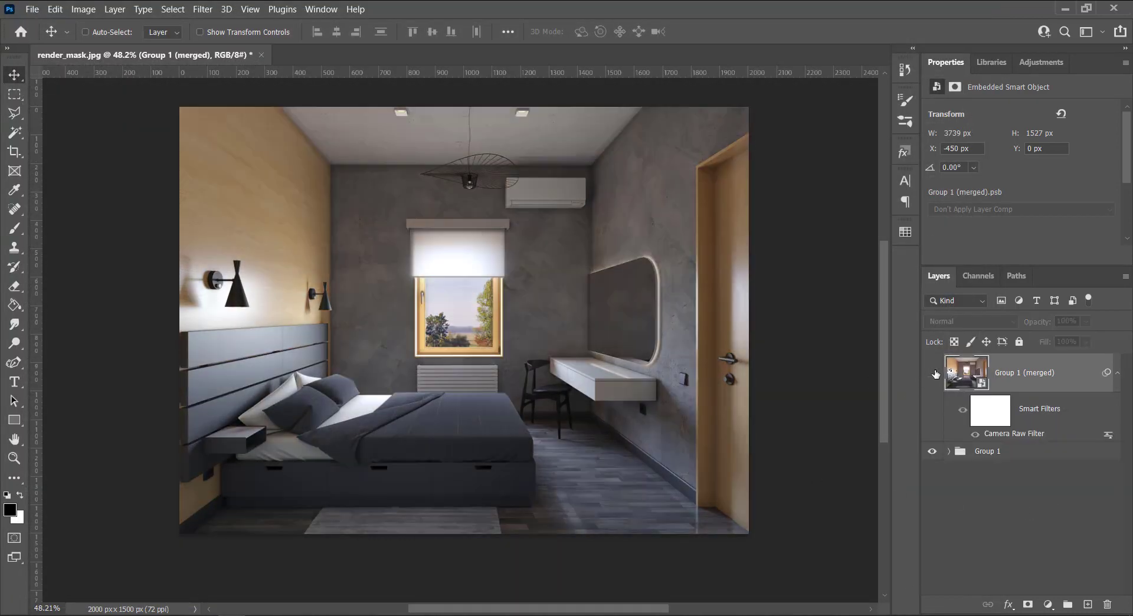
{"action": "left_click", "coordinate": [933, 373]}
{"action": "left_click", "coordinate": [980, 416]}
Open cam_2.effectsResult.jpg from output > cam_2 as its own Photoshop document
{"action": "scroll", "coordinate": [263, 599], "scroll_direction": "down", "scroll_amount": 1}
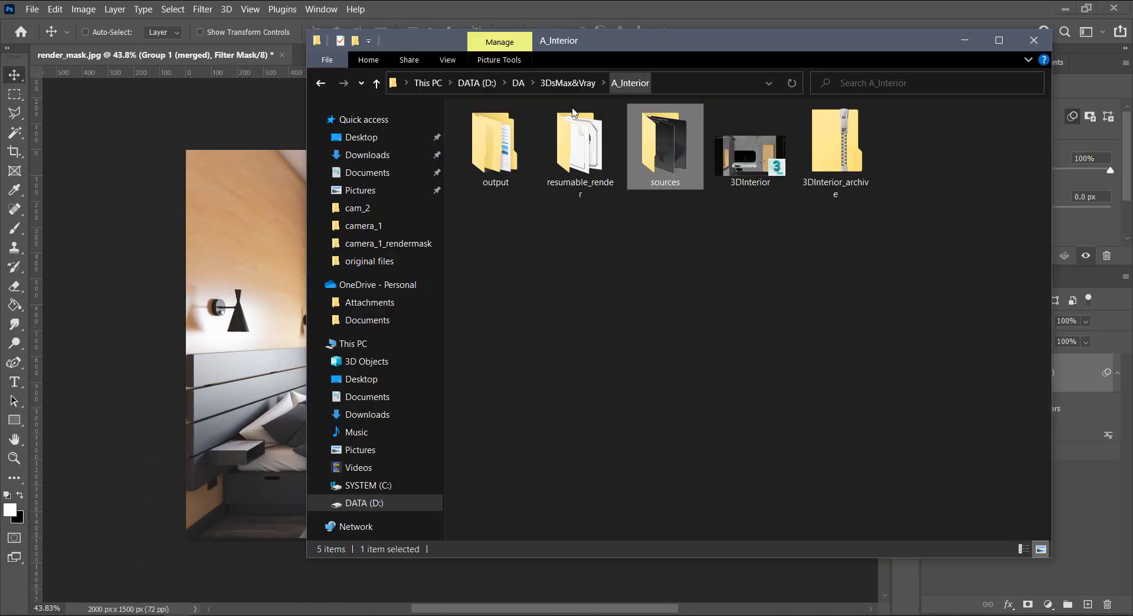
{"action": "double_click", "coordinate": [495, 148]}
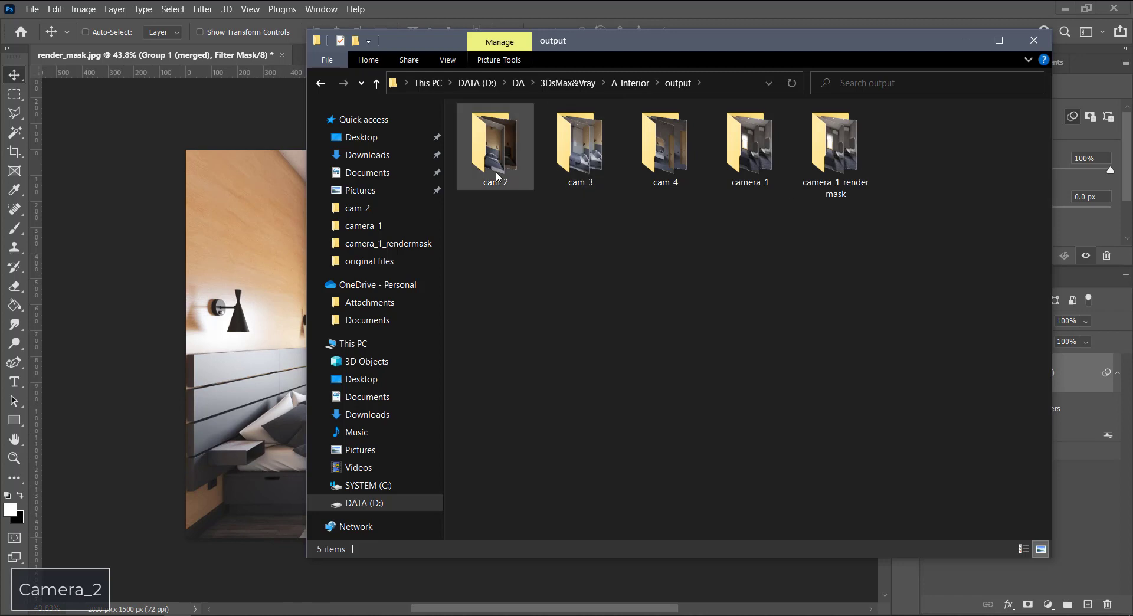
{"action": "double_click", "coordinate": [495, 148]}
{"action": "mouse_move", "coordinate": [624, 44]}
{"action": "left_mouse_down"}
{"action": "mouse_move", "coordinate": [664, 60]}
{"action": "mouse_move", "coordinate": [801, 59]}
{"action": "left_mouse_up"}
{"action": "left_click", "coordinate": [703, 160]}
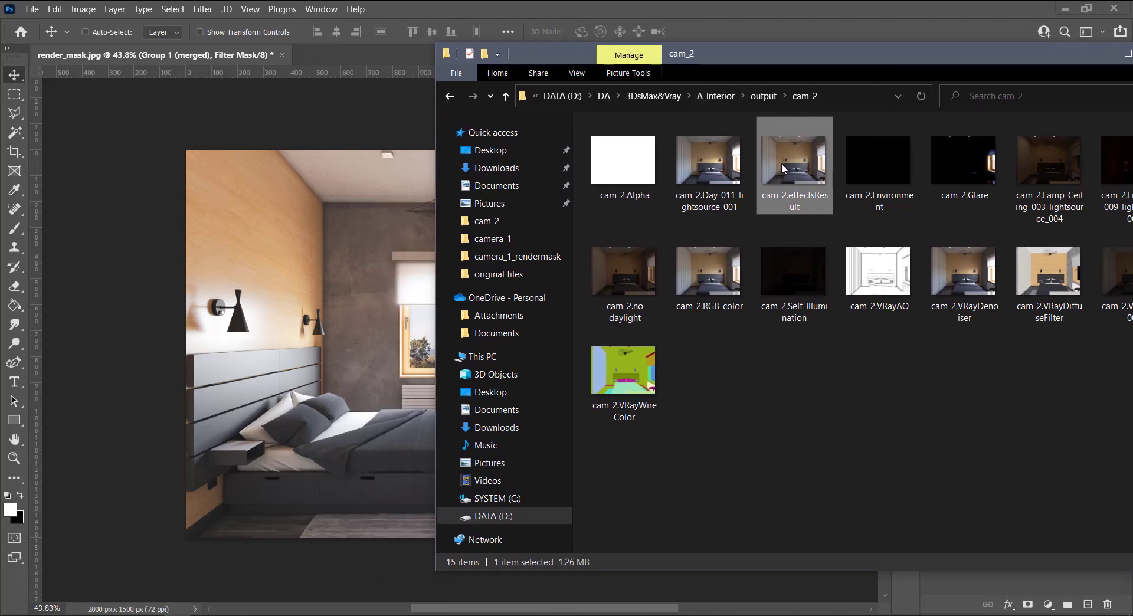
{"action": "mouse_move", "coordinate": [781, 163]}
{"action": "left_mouse_down"}
{"action": "mouse_move", "coordinate": [555, 73]}
{"action": "mouse_move", "coordinate": [351, 105]}
{"action": "mouse_move", "coordinate": [379, 55]}
{"action": "left_mouse_up"}
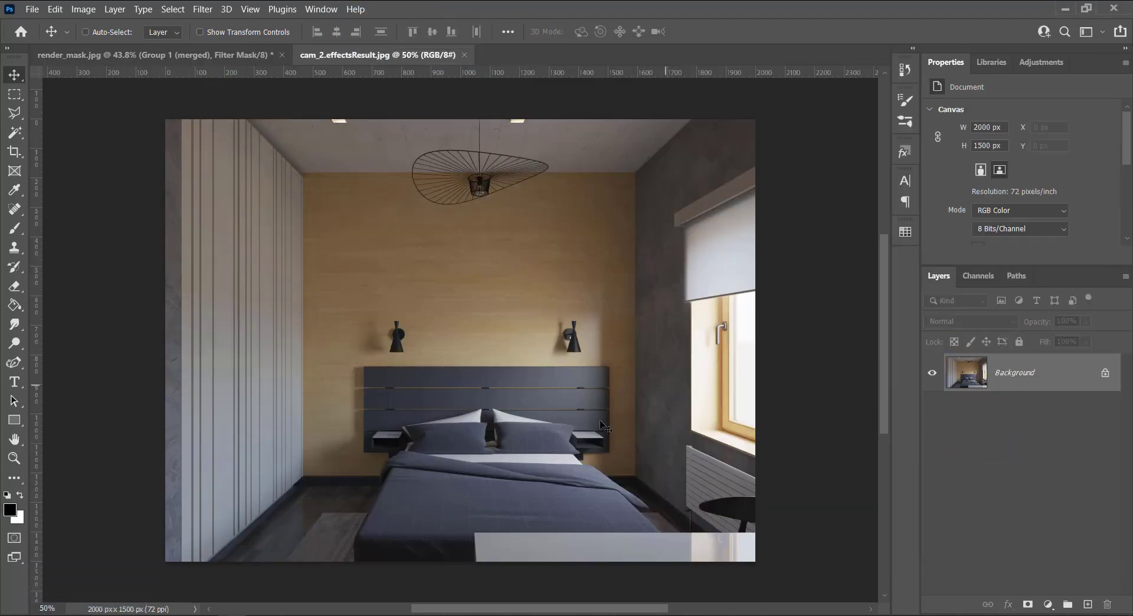
Unlock cam_2's Background layer, then select the land layer in render_mask.jpg
{"action": "left_click", "coordinate": [1106, 374]}
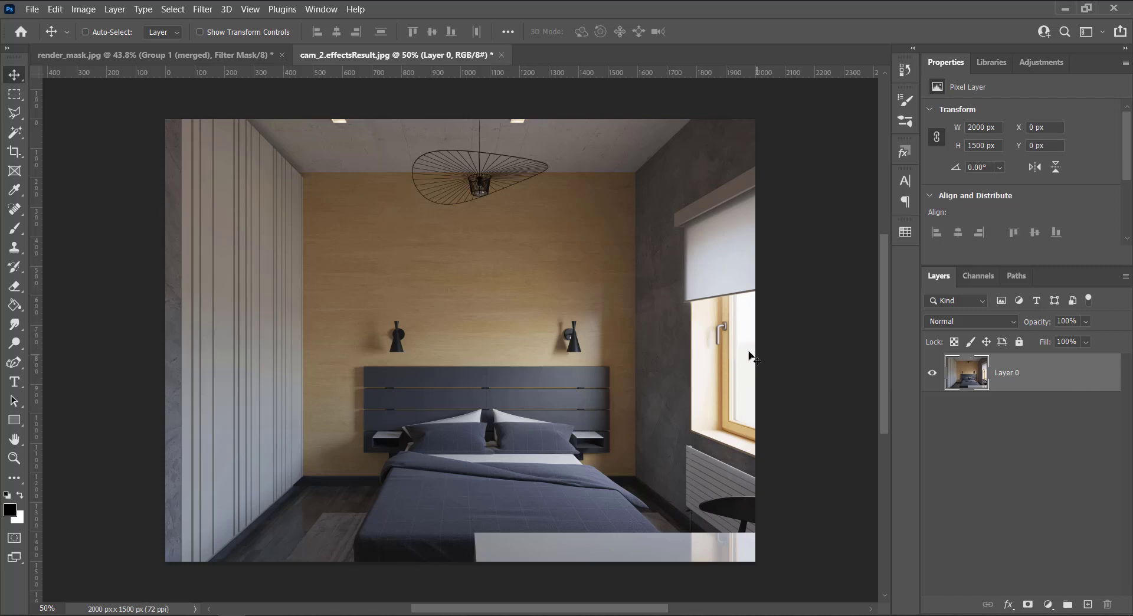
{"action": "left_click", "coordinate": [253, 55]}
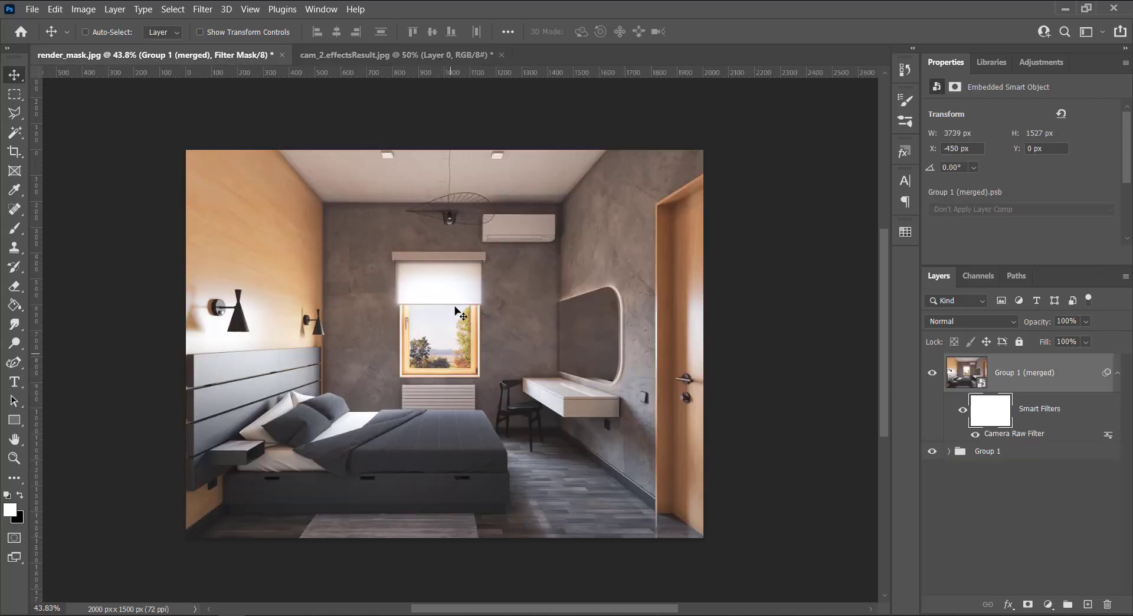
{"action": "left_click", "coordinate": [949, 451]}
{"action": "left_click", "coordinate": [1043, 560]}
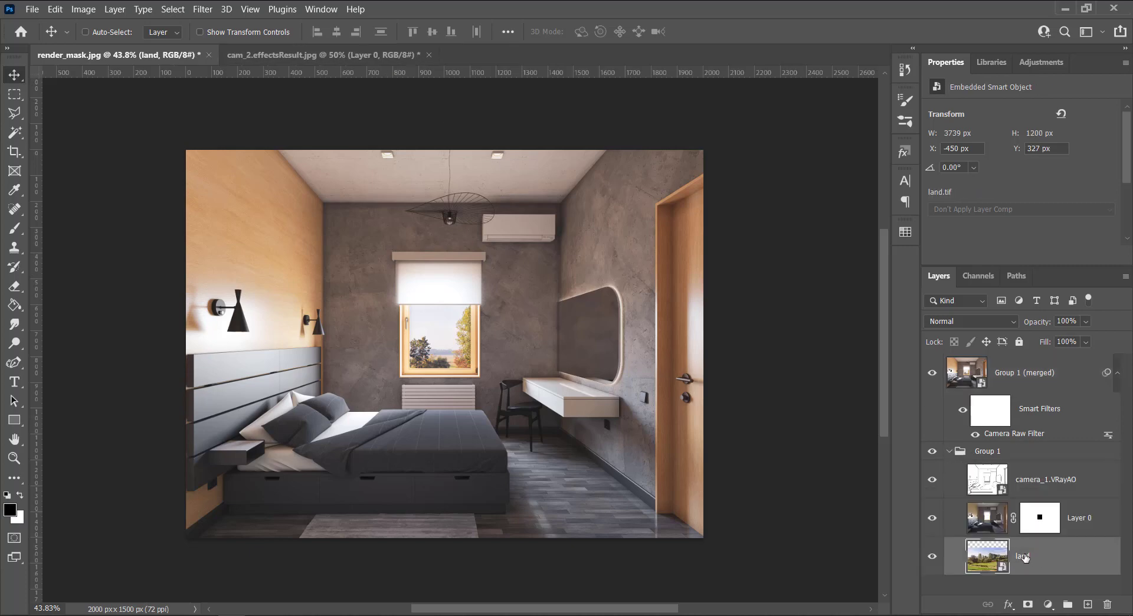
Duplicate the land layer into the cam_2.effectsResult.jpg document
{"action": "right_click", "coordinate": [1068, 557]}
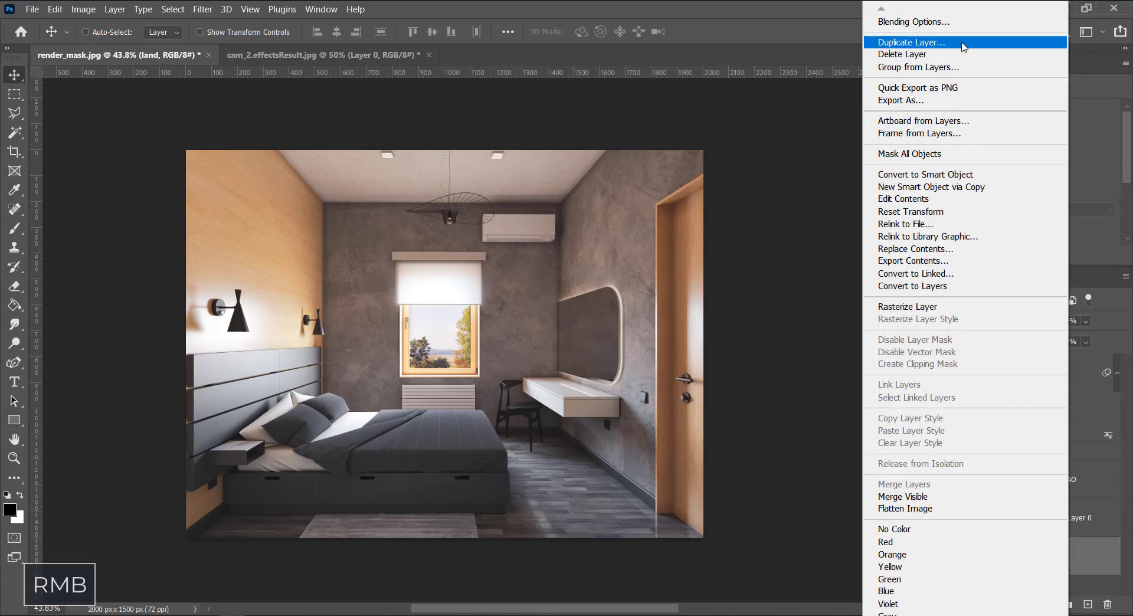
{"action": "left_click", "coordinate": [962, 42]}
{"action": "left_click", "coordinate": [533, 222]}
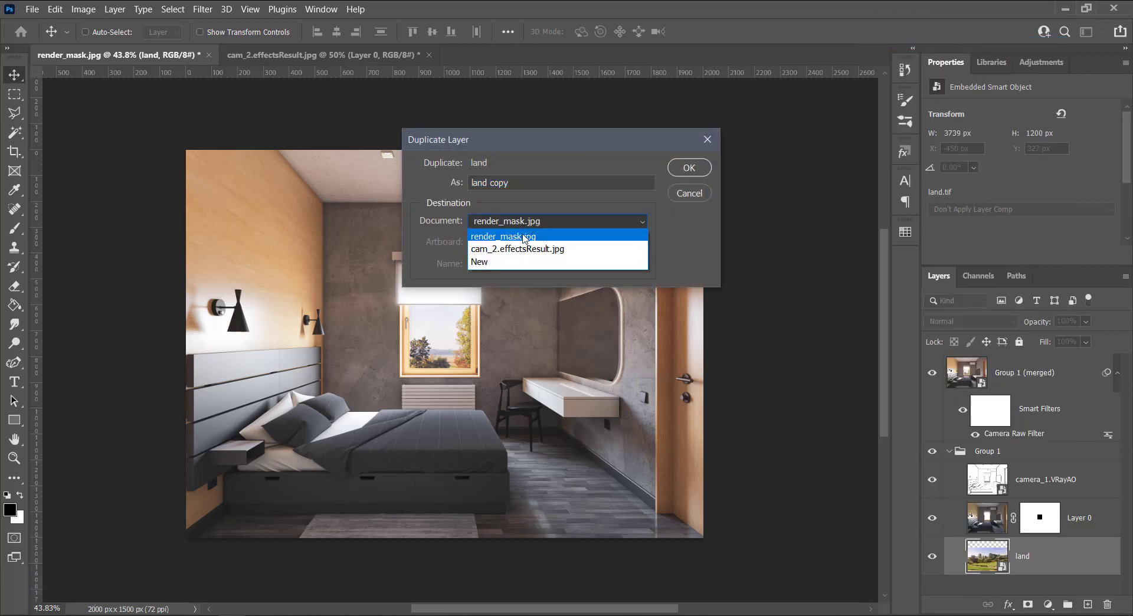
{"action": "left_click", "coordinate": [519, 247]}
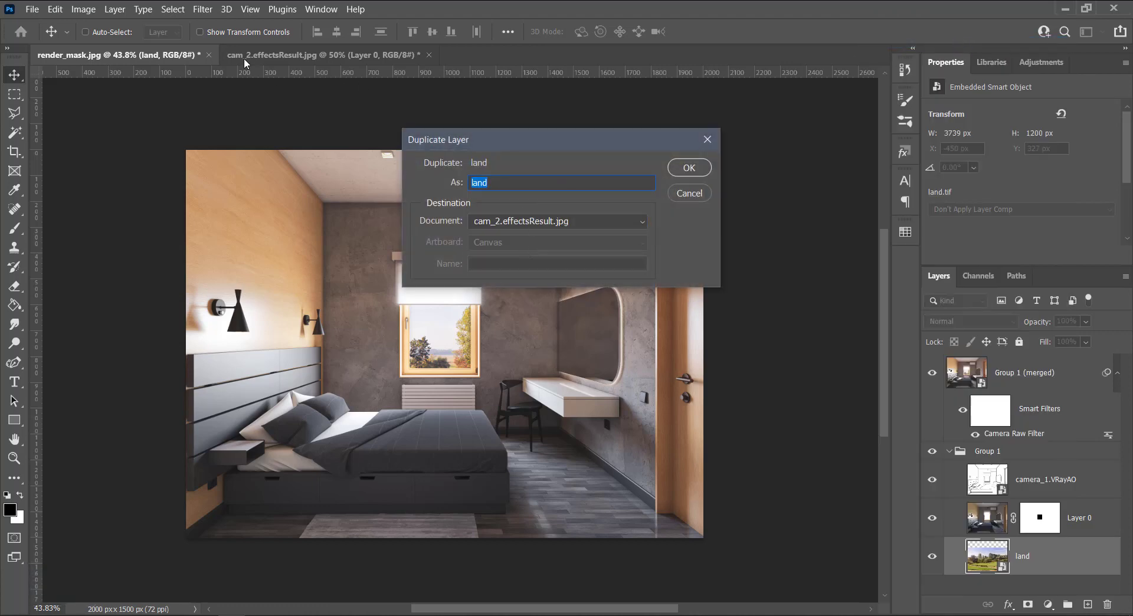
{"action": "left_click", "coordinate": [710, 173]}
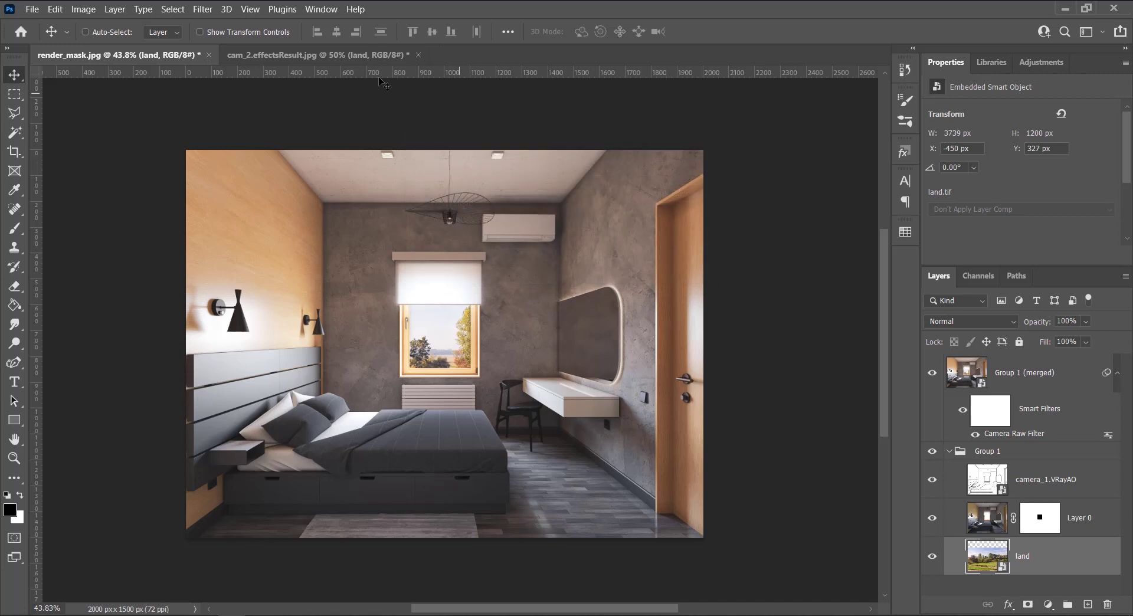
{"action": "left_click", "coordinate": [345, 55]}
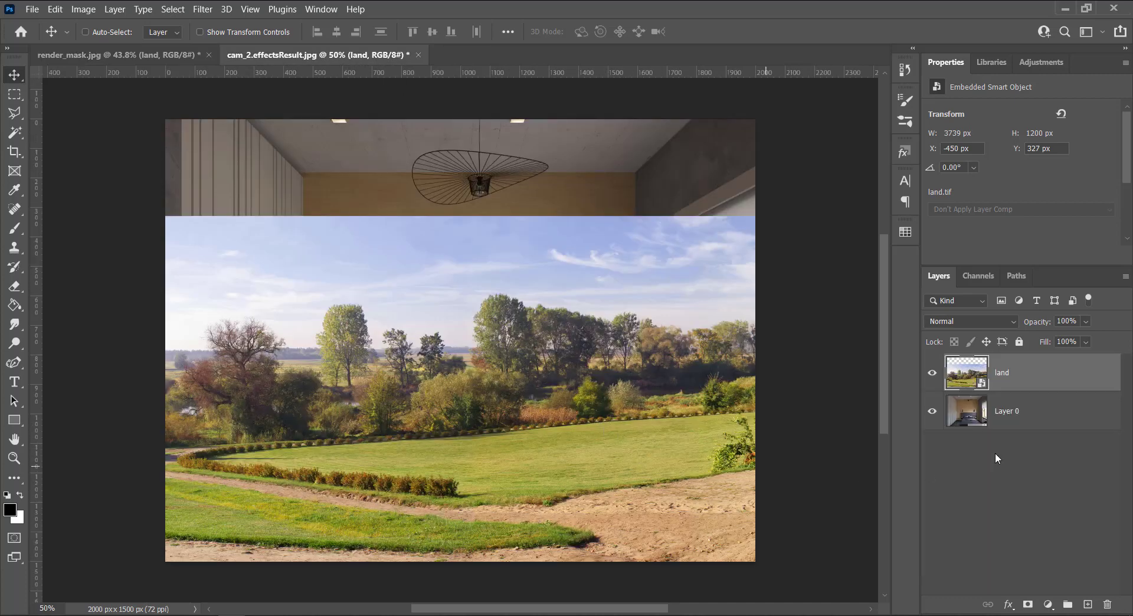
Move the land layer beneath Layer 0 and make Layer 0 active
{"action": "left_click_drag", "start_coordinate": [1045, 383], "coordinate": [1046, 435]}
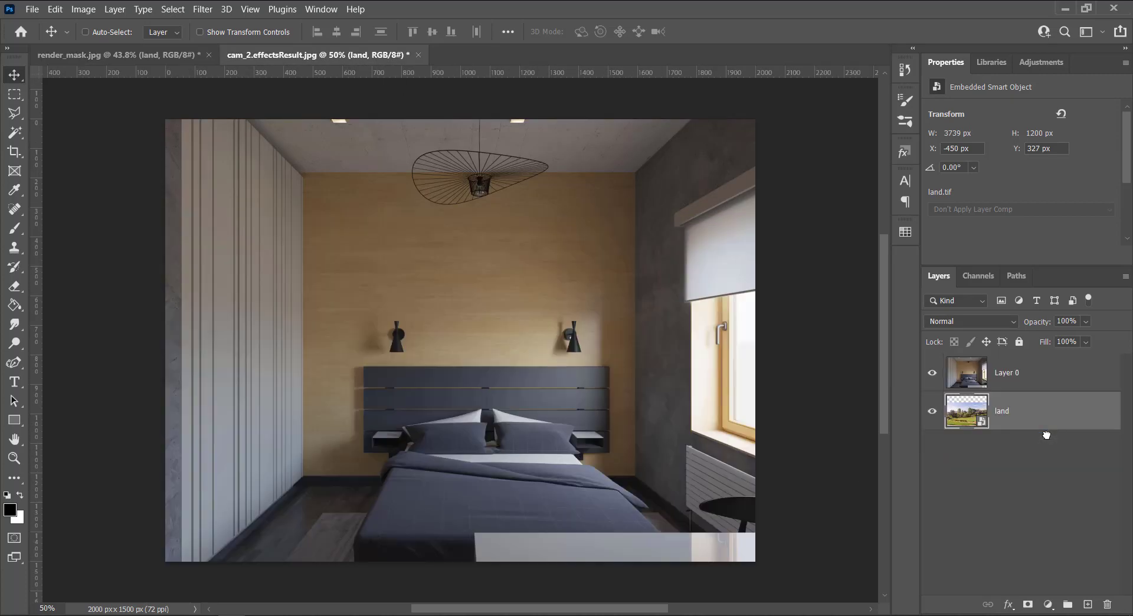
{"action": "left_click", "coordinate": [1027, 384]}
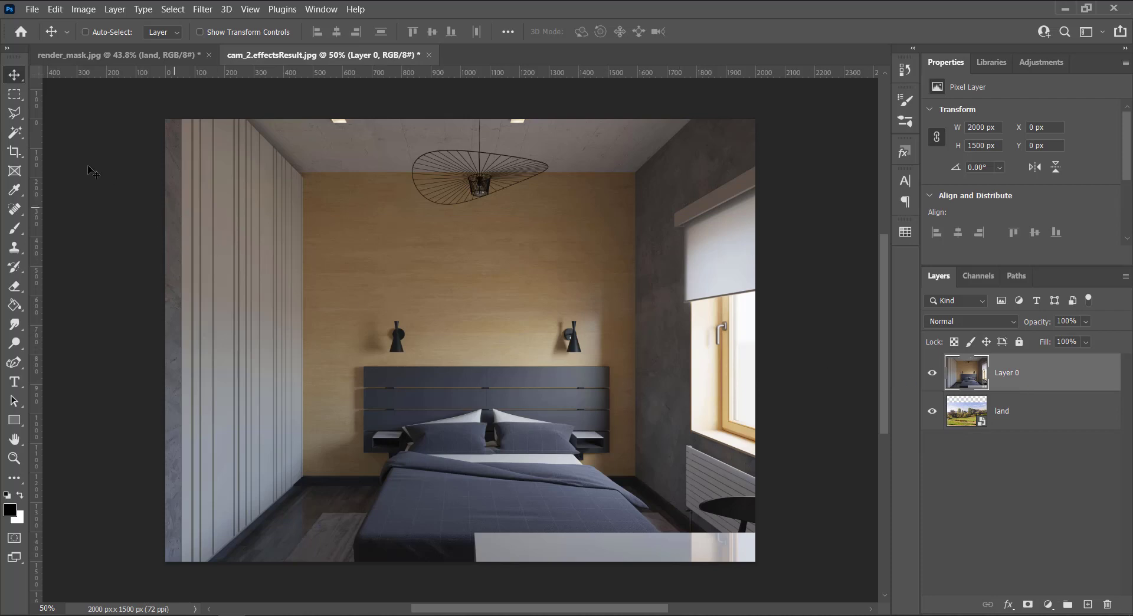
{"action": "left_click", "coordinate": [18, 117]}
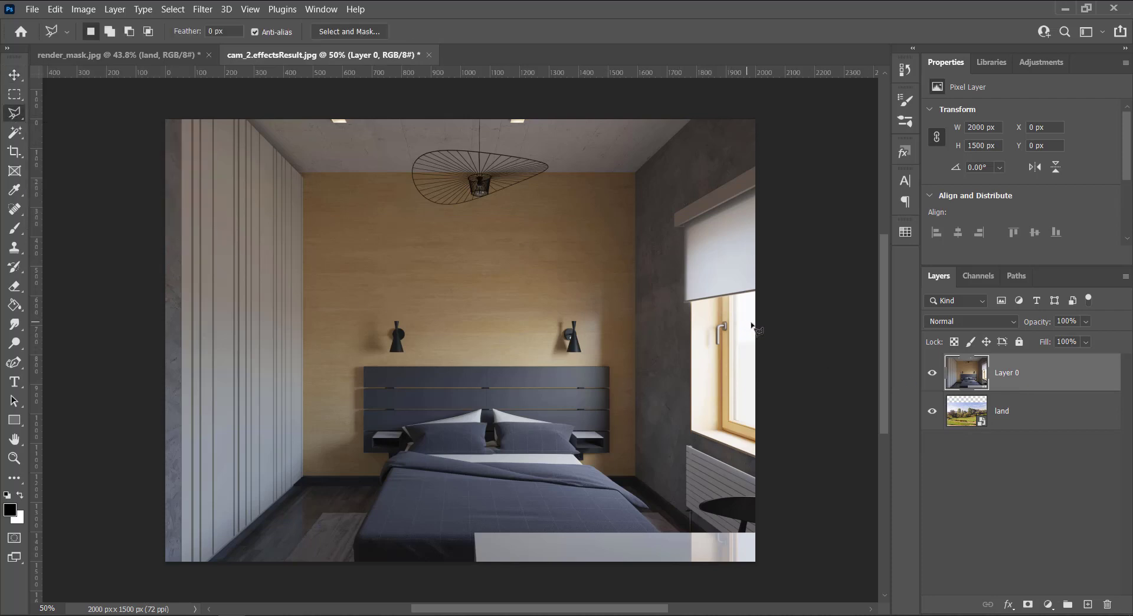
{"action": "scroll", "coordinate": [773, 336], "scroll_direction": "up", "scroll_amount": 2}
{"action": "scroll", "coordinate": [776, 328], "scroll_direction": "up", "scroll_amount": 1}
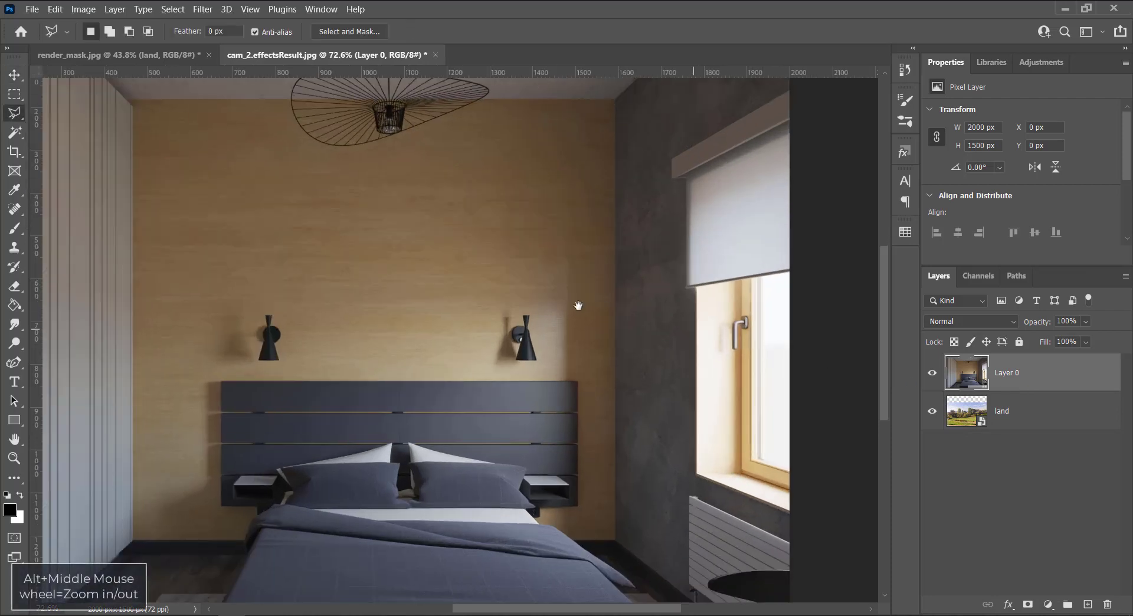
{"action": "scroll", "coordinate": [579, 305], "scroll_direction": "right", "scroll_amount": 3}
{"action": "scroll", "coordinate": [689, 282], "scroll_direction": "up", "scroll_amount": 2}
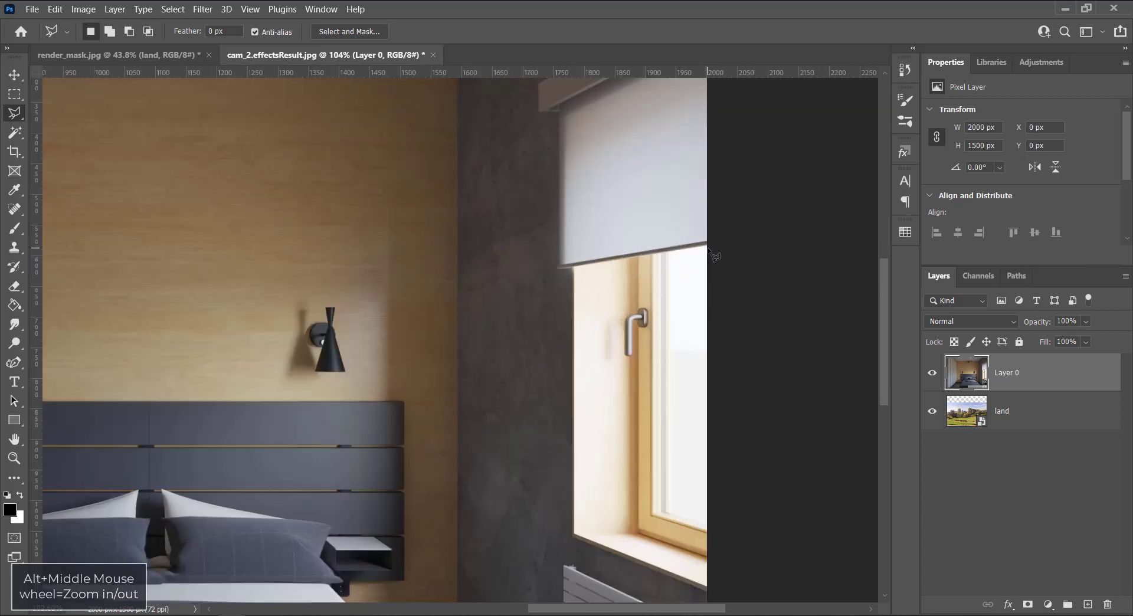
Outline the window glass with the Polygonal Lasso and mask it out of Layer 0
{"action": "left_click", "coordinate": [661, 252]}
{"action": "left_click", "coordinate": [660, 509]}
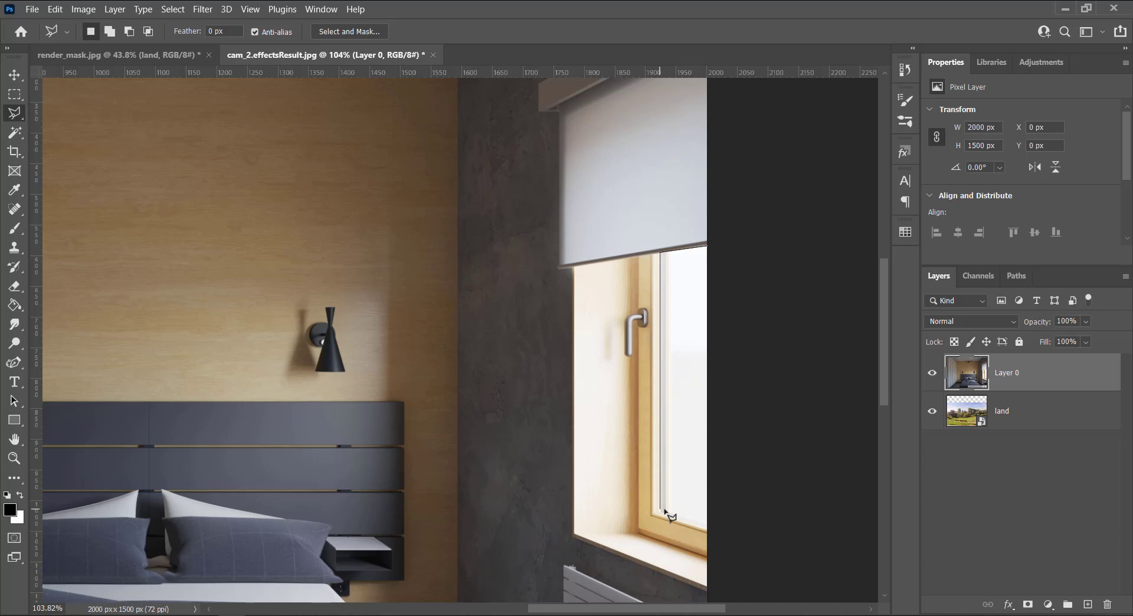
{"action": "left_click", "coordinate": [708, 525]}
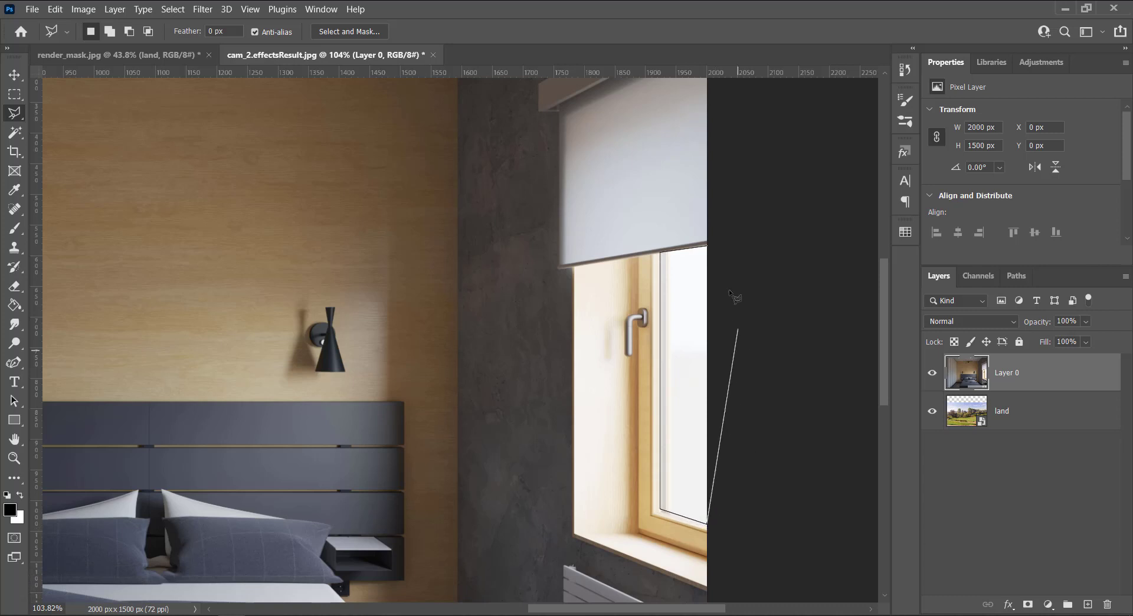
{"action": "double_click", "coordinate": [708, 247]}
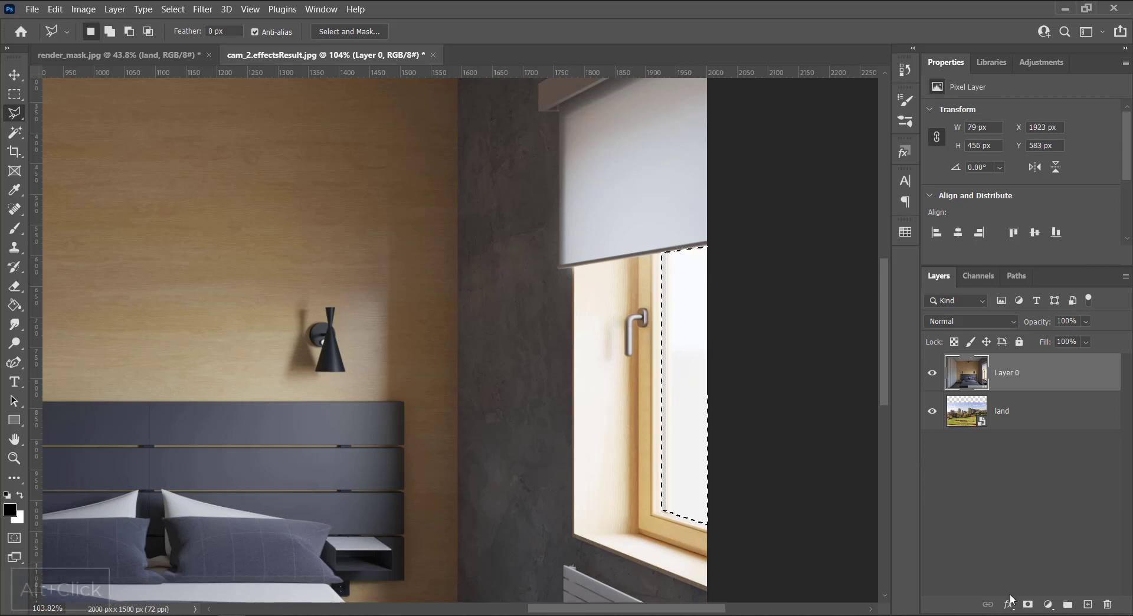
{"action": "left_click", "coordinate": [1028, 605], "text": "alt"}
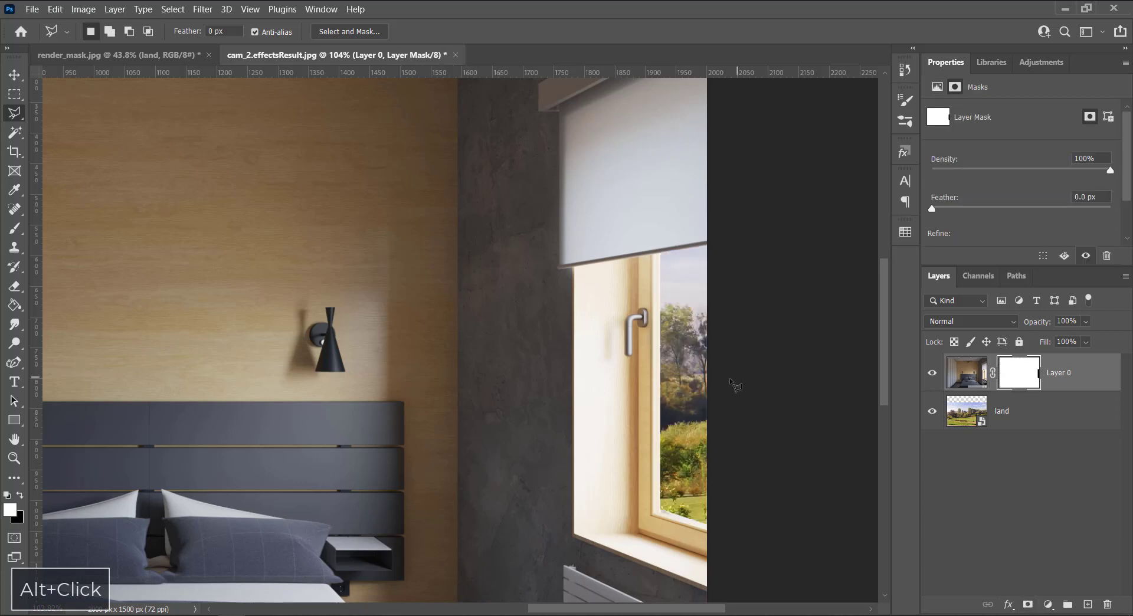
{"action": "key", "text": "v"}
{"action": "key", "text": "ctrl+0"}
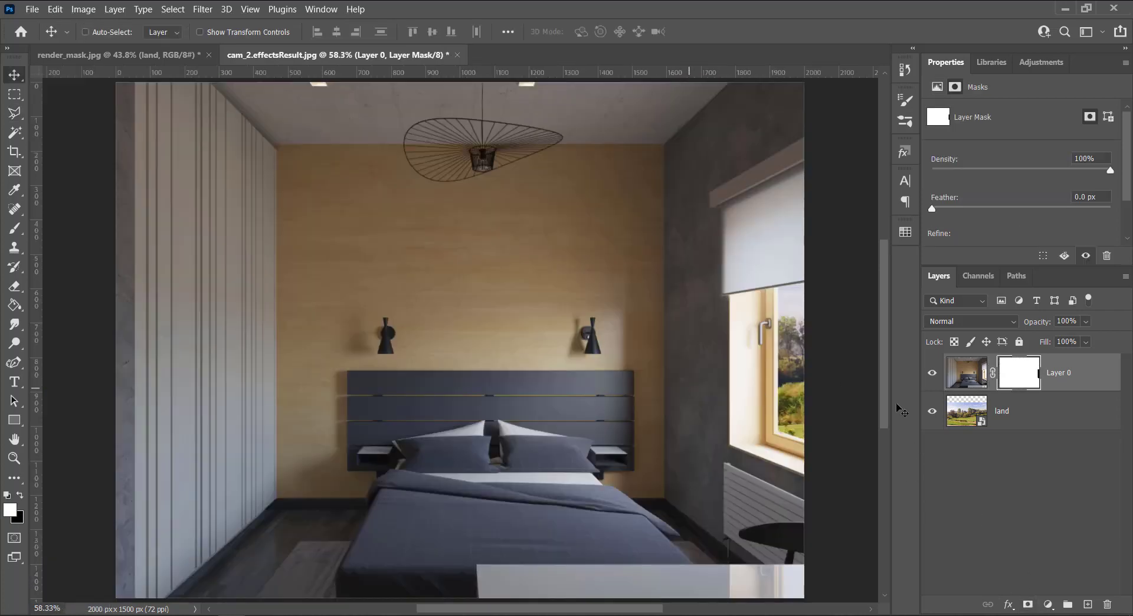
{"action": "left_click", "coordinate": [1018, 416]}
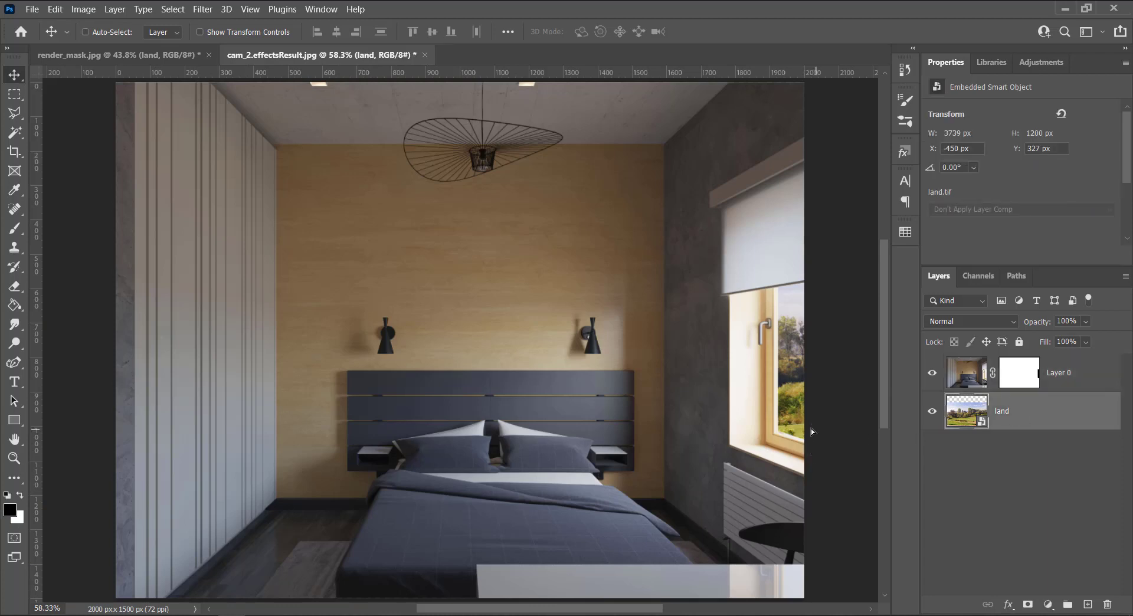
Shift the land layer slightly left so the landscape sits better behind the window
{"action": "left_click_drag", "start_coordinate": [811, 428], "coordinate": [774, 438]}
{"action": "scroll", "coordinate": [711, 411], "scroll_direction": "down", "scroll_amount": 2}
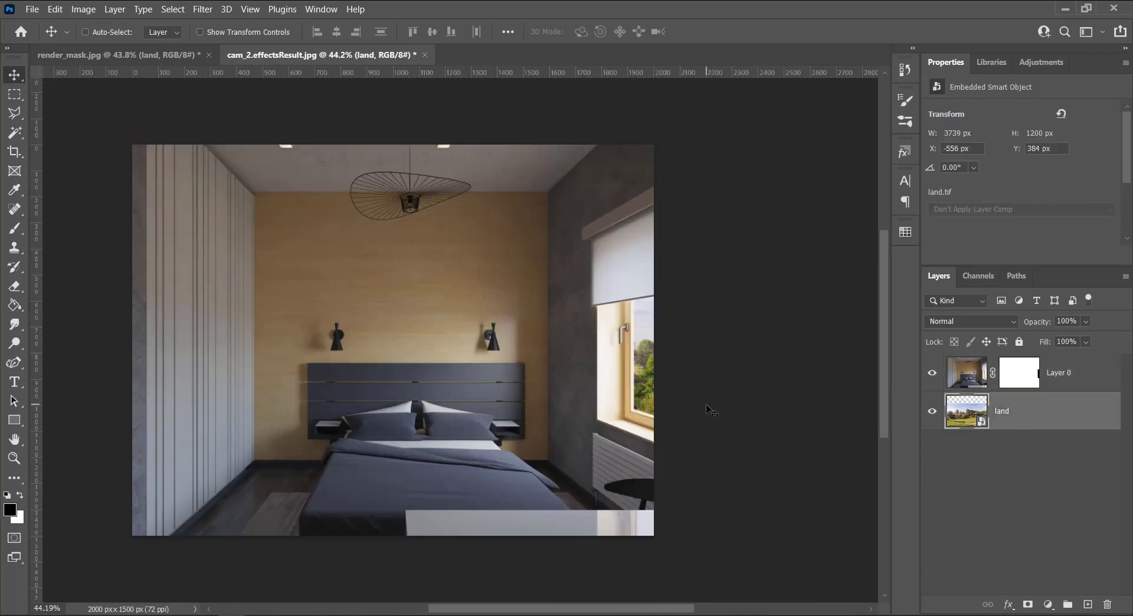
{"action": "left_click_drag", "start_coordinate": [707, 405], "coordinate": [705, 404]}
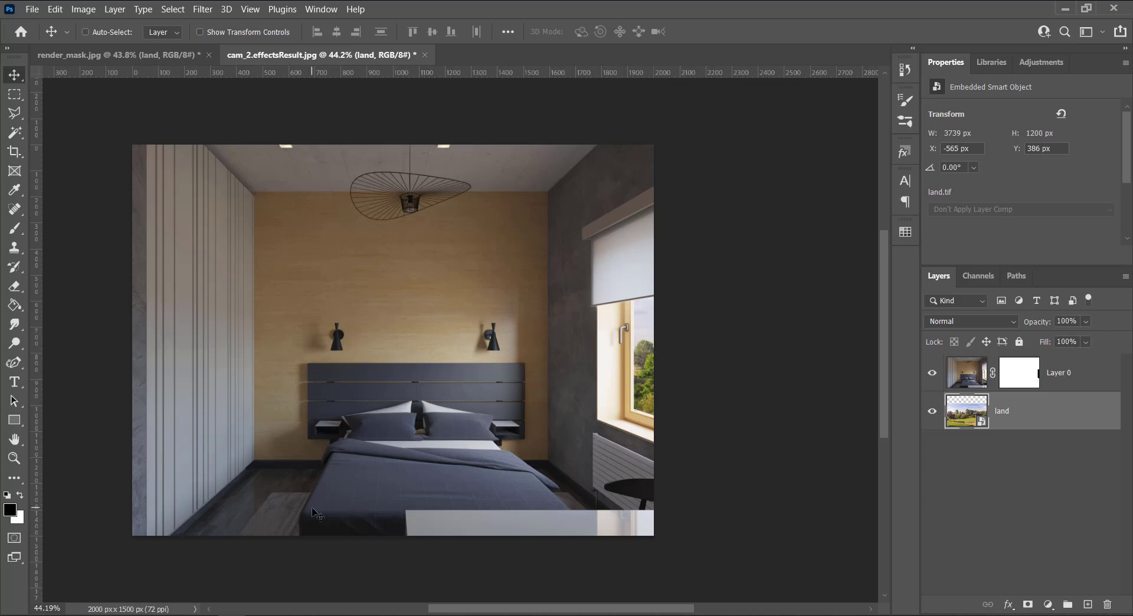
{"action": "left_click", "coordinate": [1006, 502]}
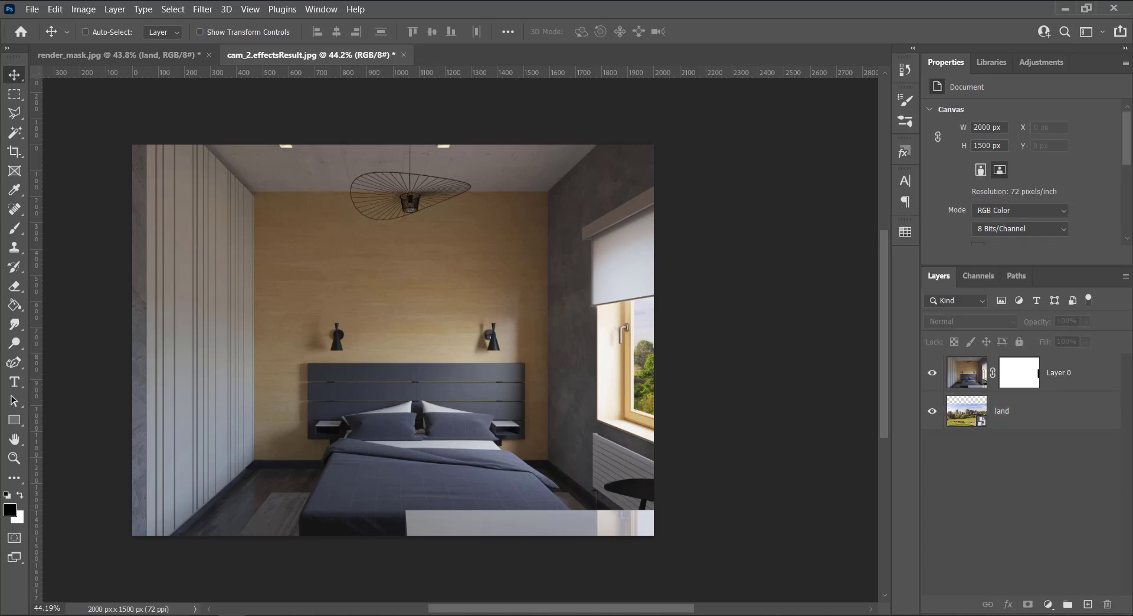
Drag the cam_2.VRayAO pass from Explorer into the bedroom document and commit it
{"action": "key", "text": "alt+Tab"}
{"action": "left_click", "coordinate": [881, 262]}
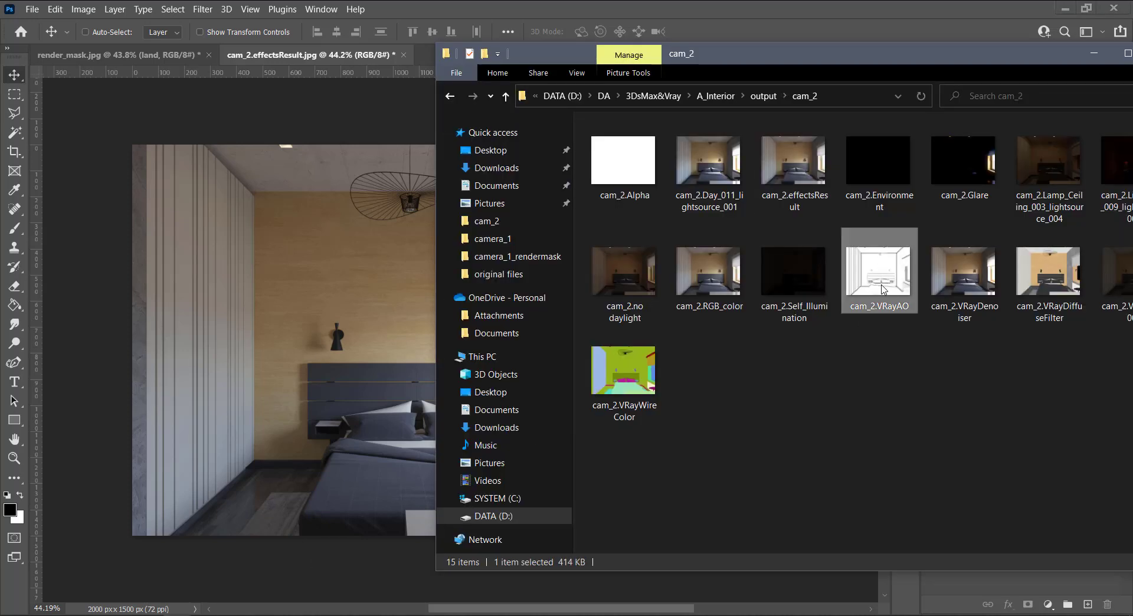
{"action": "left_click_drag", "start_coordinate": [884, 289], "coordinate": [310, 341]}
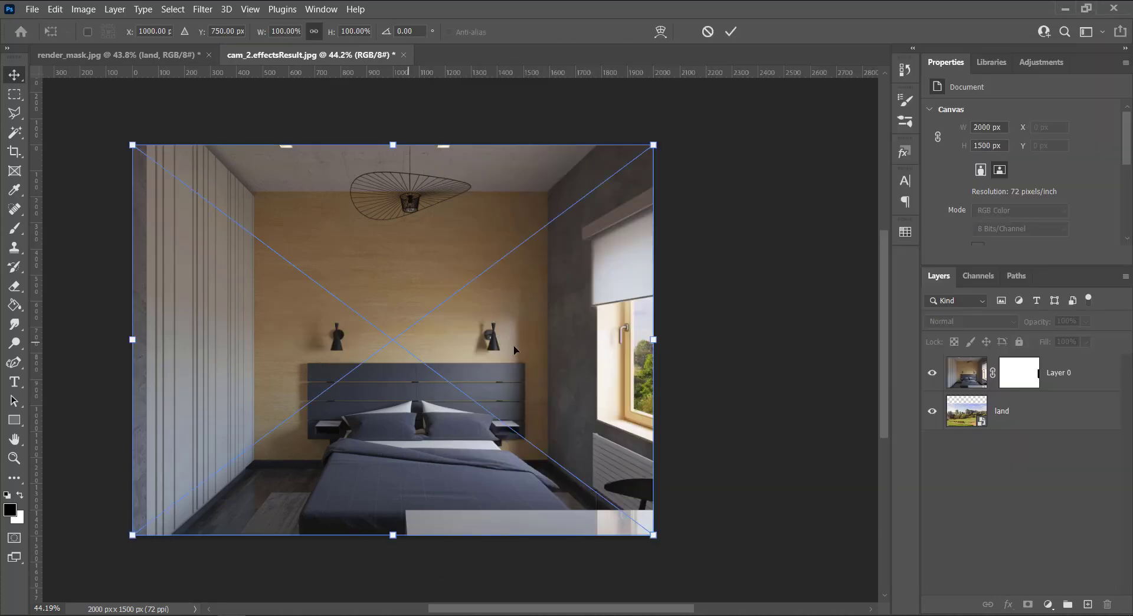
{"action": "key", "text": "Return"}
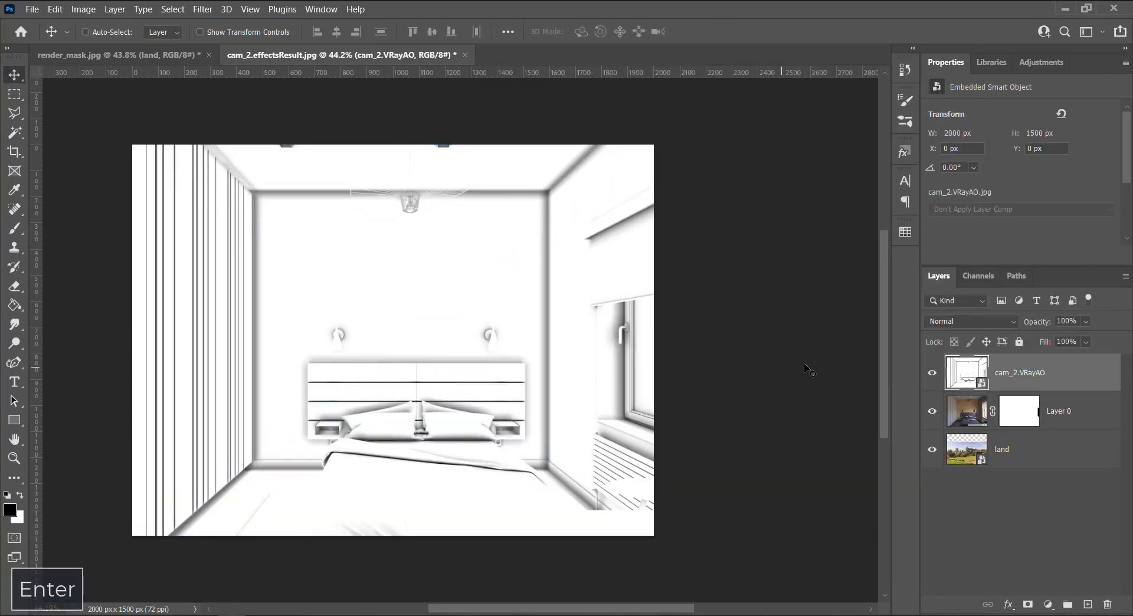
Set the cam_2.VRayAO layer to Multiply blend mode at 35% opacity
{"action": "left_click", "coordinate": [993, 321]}
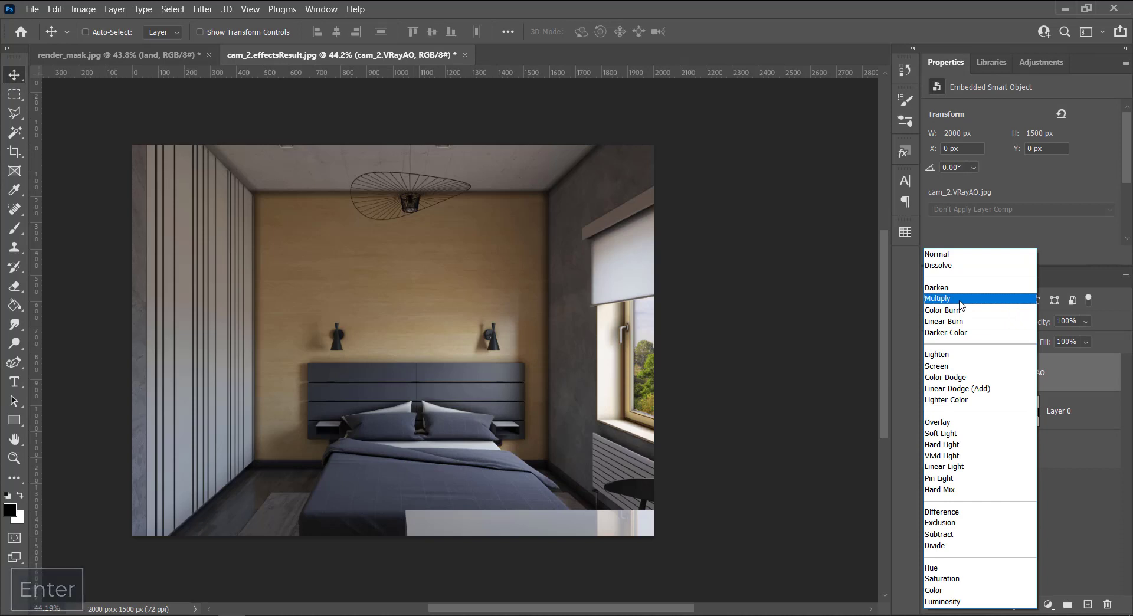
{"action": "left_click", "coordinate": [962, 299]}
{"action": "left_click_drag", "start_coordinate": [1040, 322], "coordinate": [987, 324]}
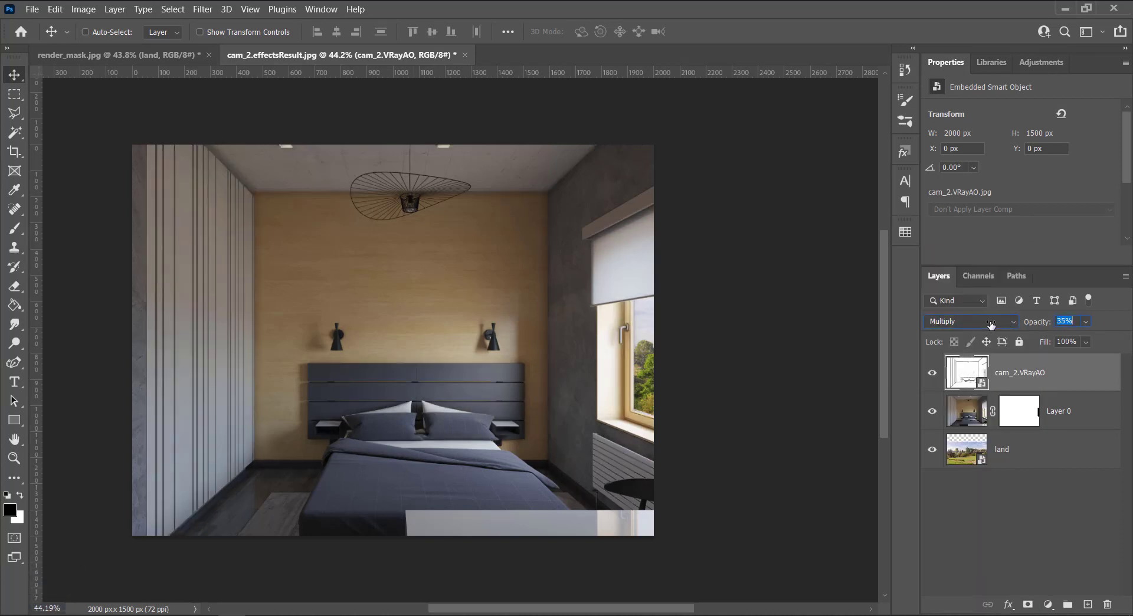
{"action": "left_click", "coordinate": [1062, 321]}
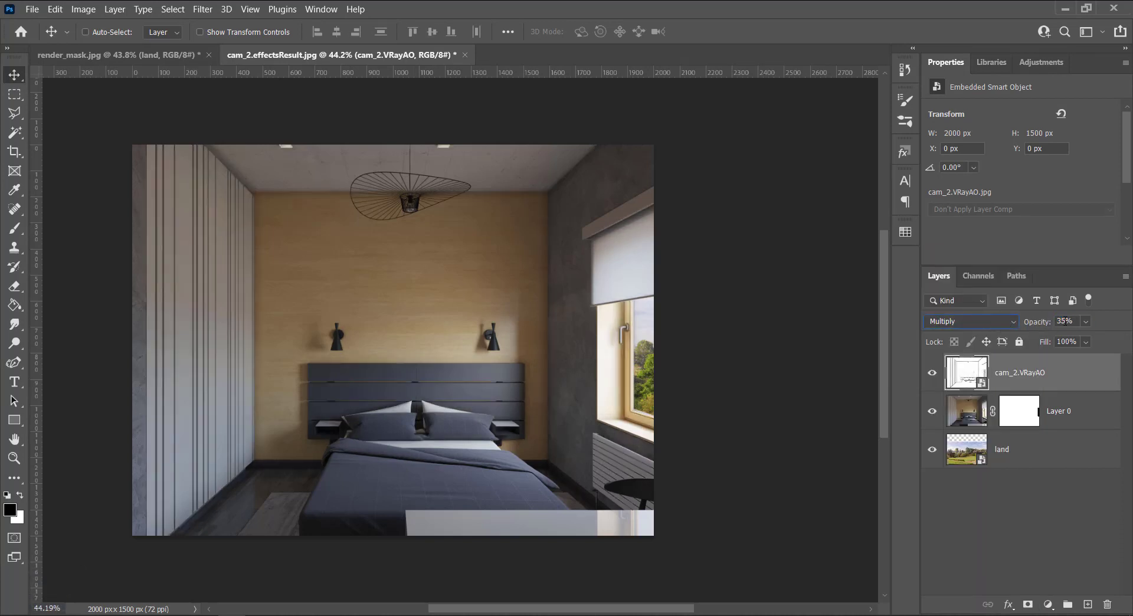
Select all layers from cam_2.VRayAO down to the land layer
{"action": "left_click", "coordinate": [1080, 502]}
{"action": "left_click", "coordinate": [1076, 380]}
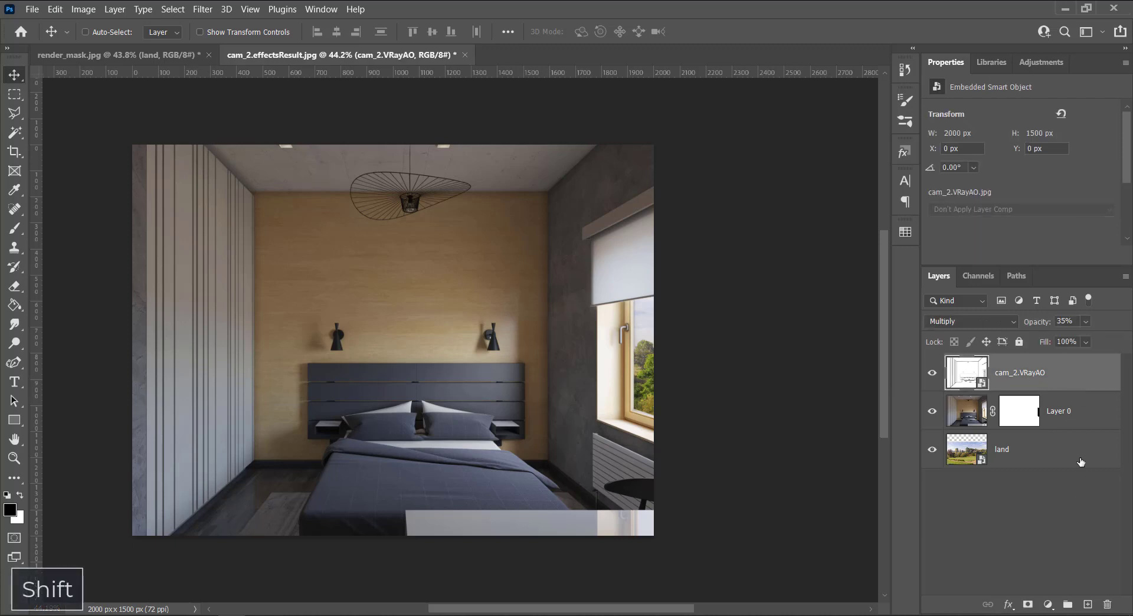
{"action": "left_click", "coordinate": [1079, 460], "text": "shift"}
Group the layers, stamp a Group 1 (merged) smart object, hide Group 1, then return to render_mask.jpg
{"action": "key", "text": "ctrl+g"}
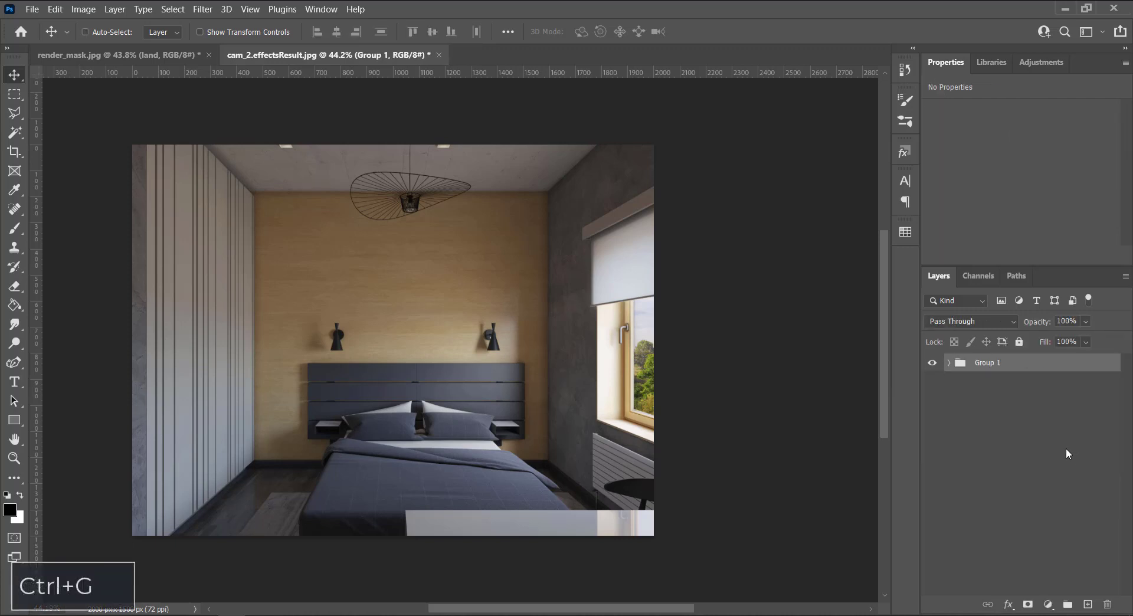
{"action": "key", "text": "ctrl+alt+e"}
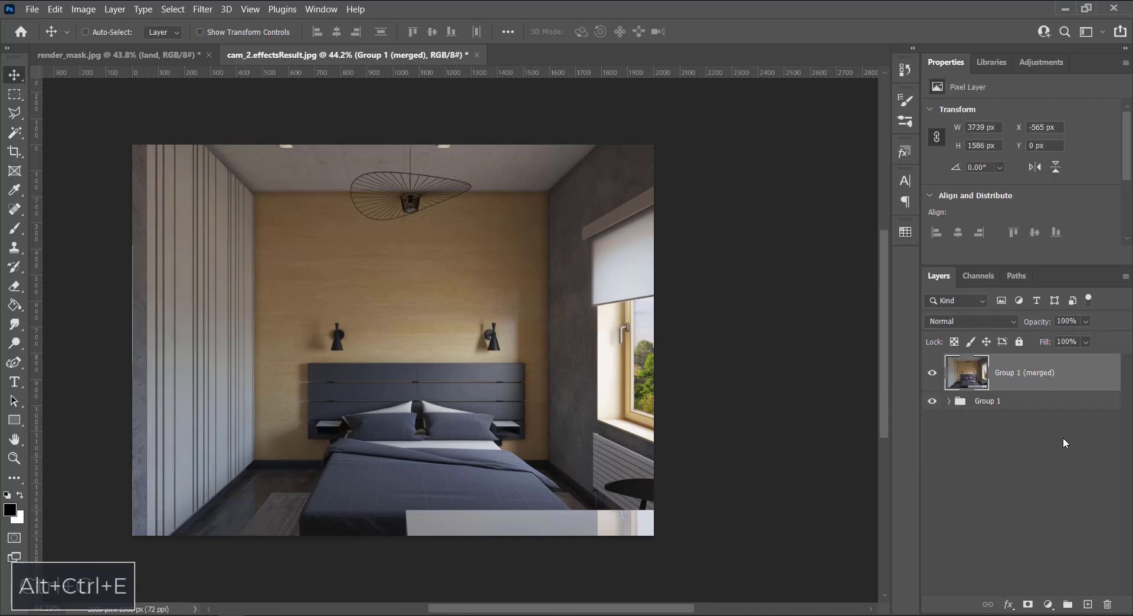
{"action": "left_click", "coordinate": [933, 402]}
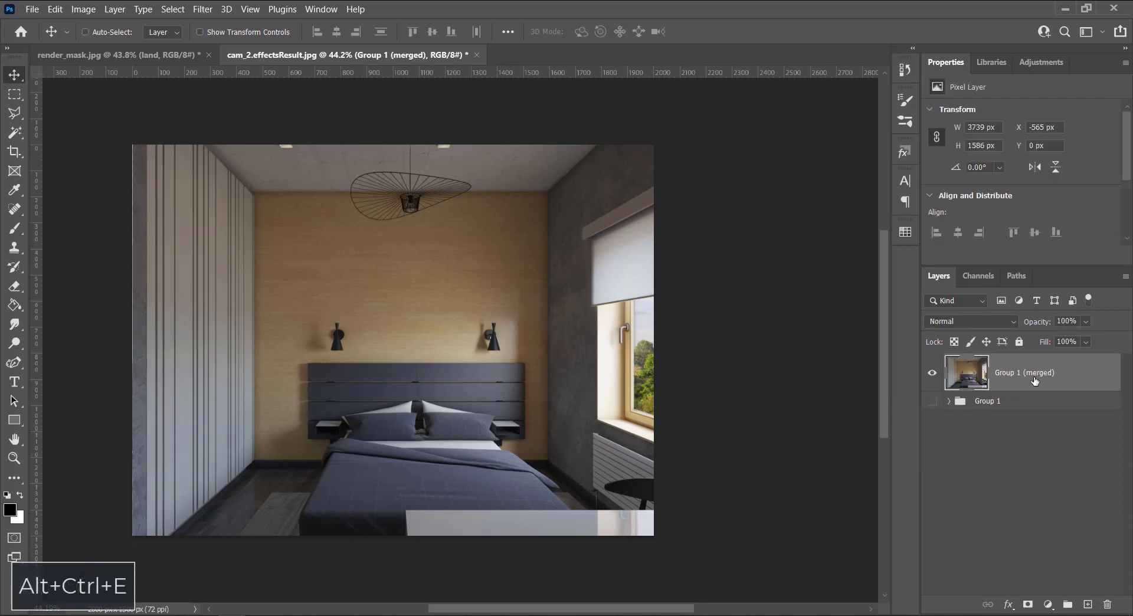
{"action": "right_click", "coordinate": [1078, 380]}
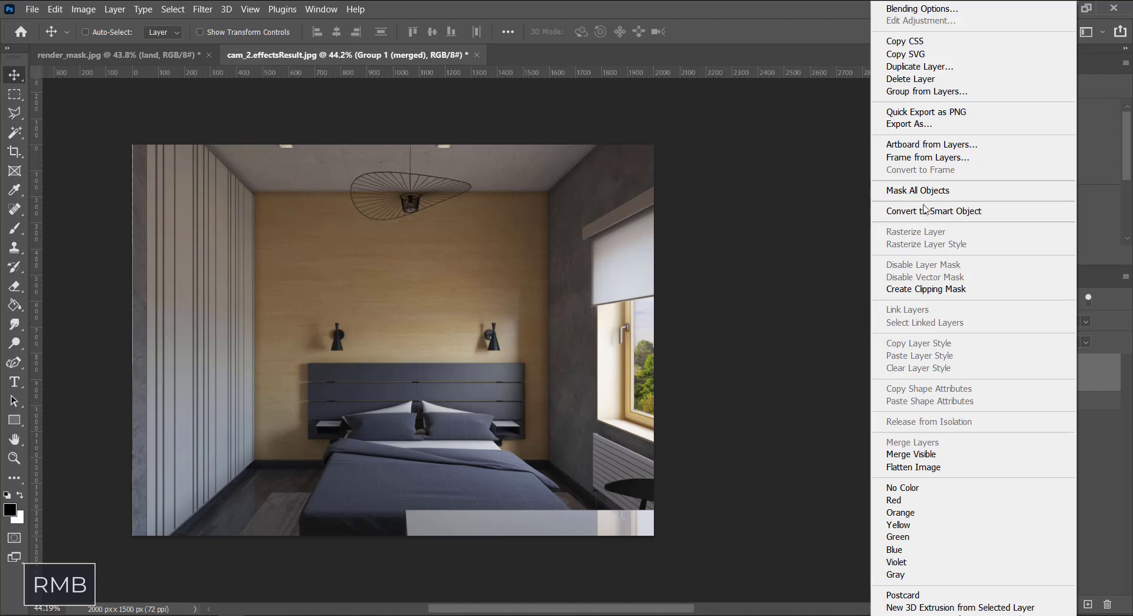
{"action": "left_click", "coordinate": [1002, 216]}
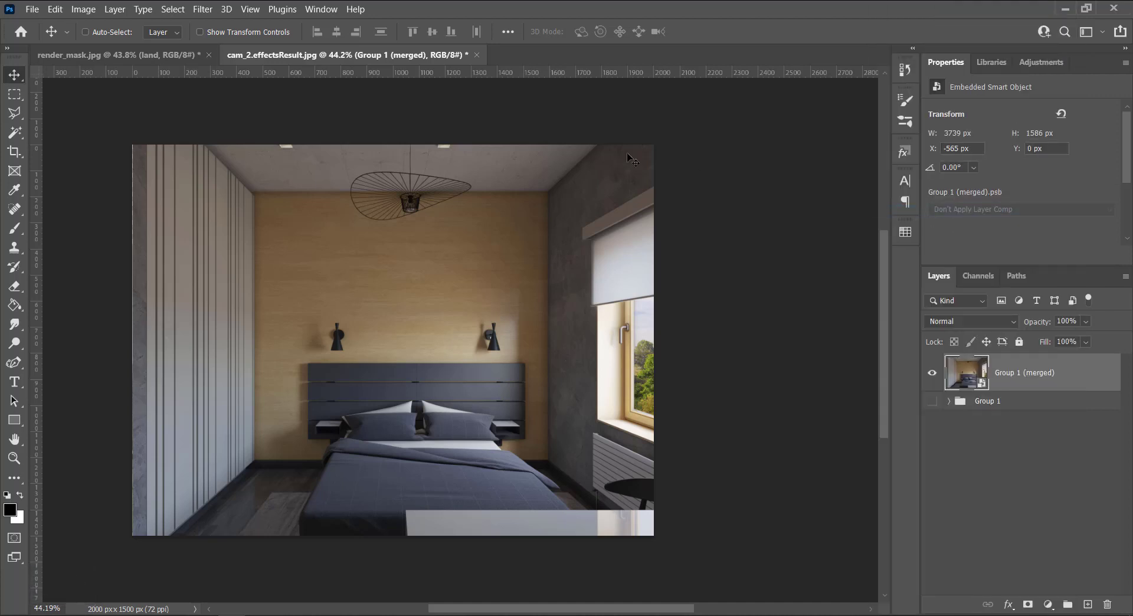
{"action": "left_click", "coordinate": [148, 55]}
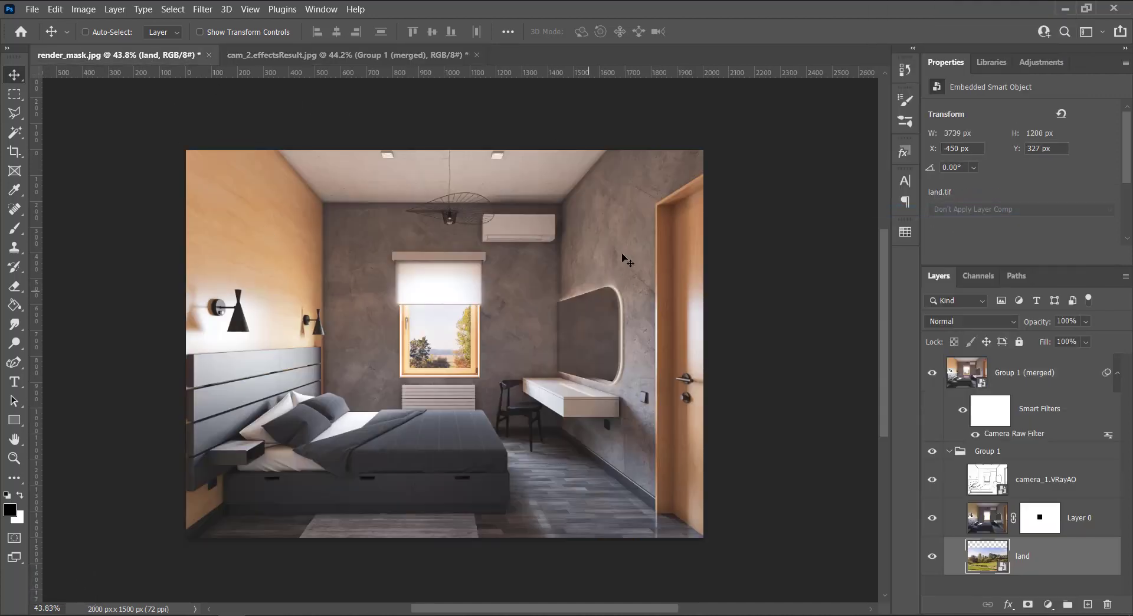
Duplicate render_mask's graded Group 1 (merged) layer into cam_2.effectsResult.jpg
{"action": "left_click", "coordinate": [1055, 437]}
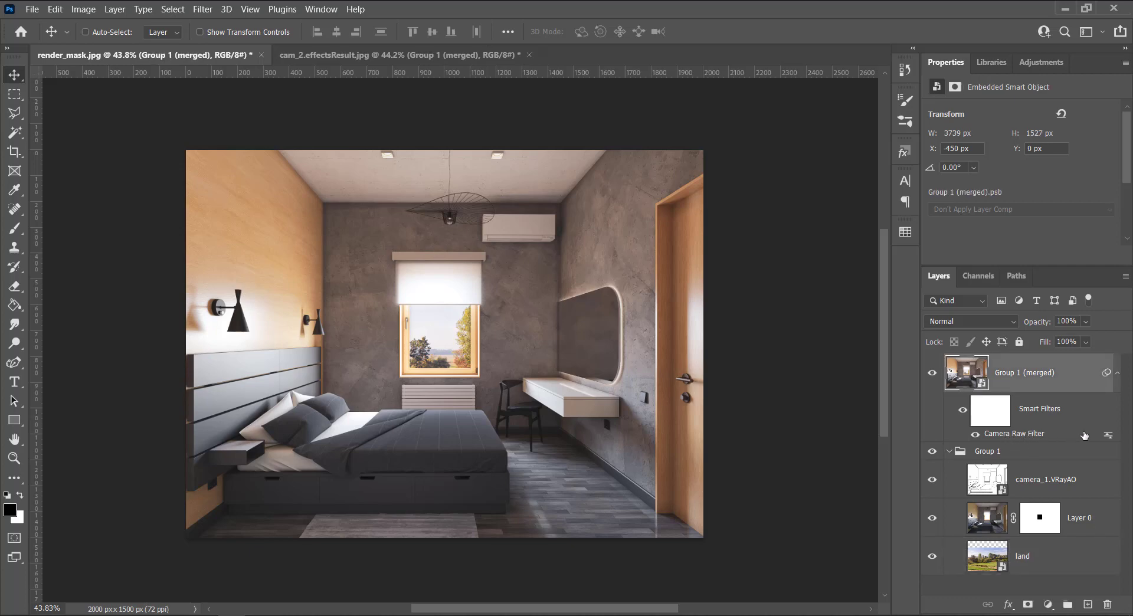
{"action": "right_click", "coordinate": [1086, 371]}
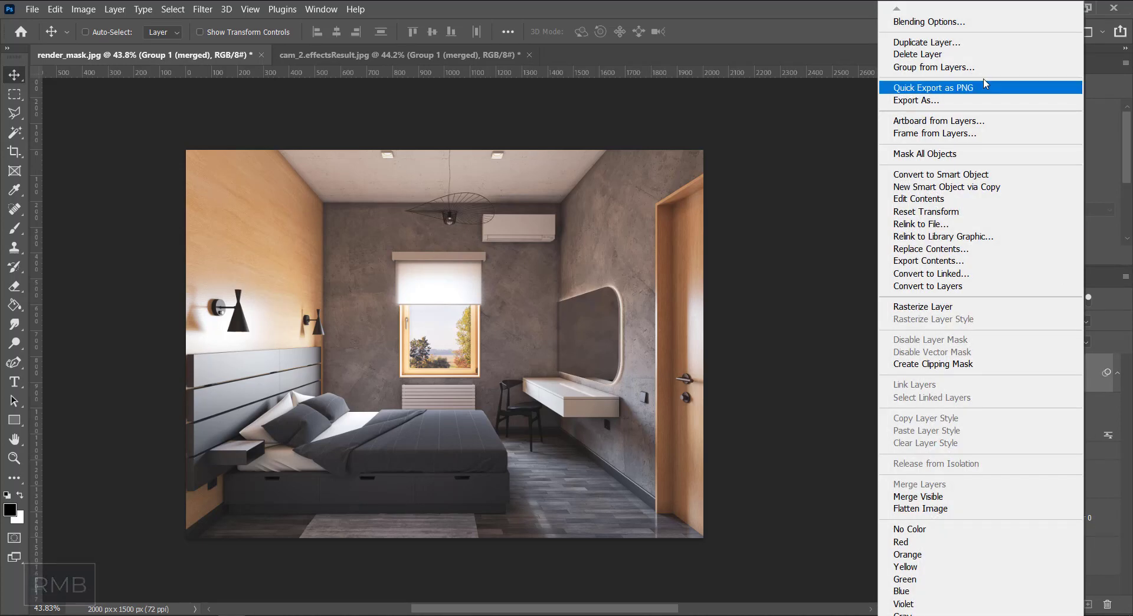
{"action": "left_click", "coordinate": [944, 42]}
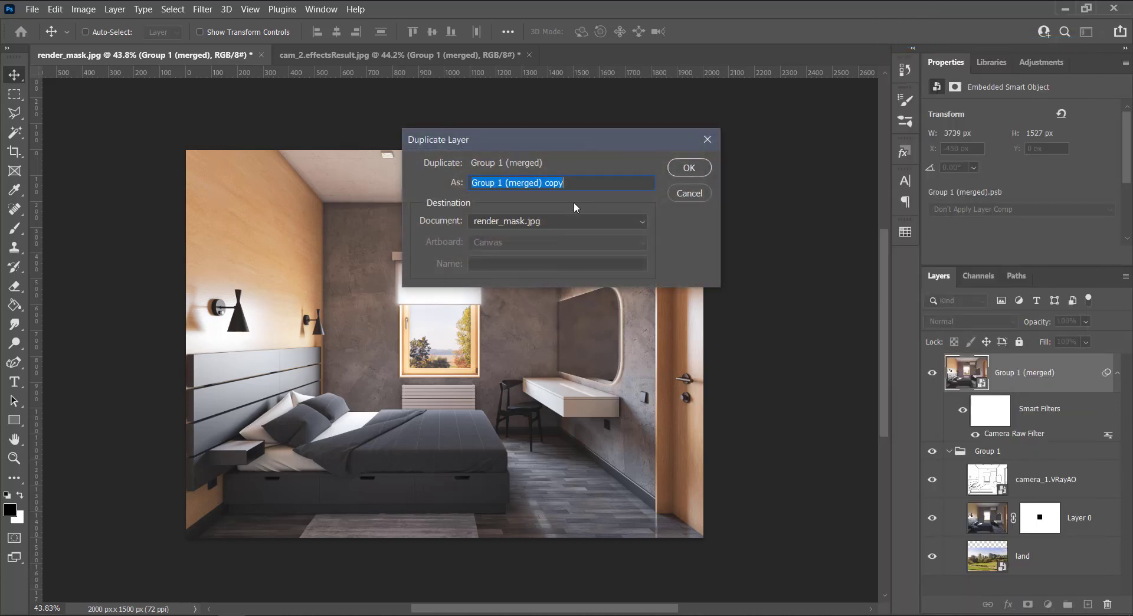
{"action": "left_click", "coordinate": [579, 220]}
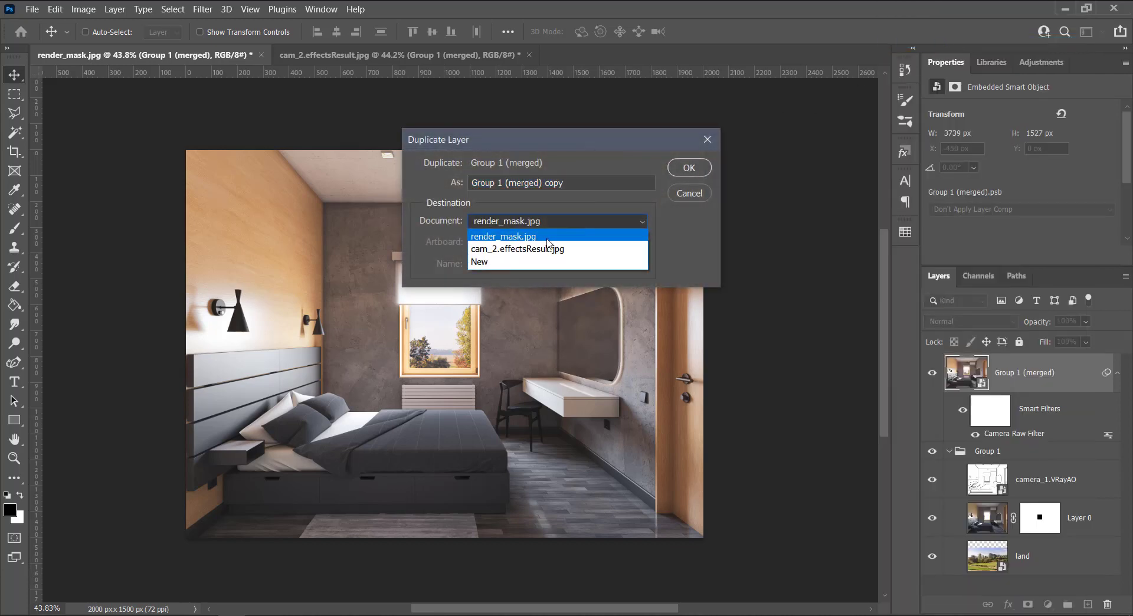
{"action": "left_click", "coordinate": [547, 249]}
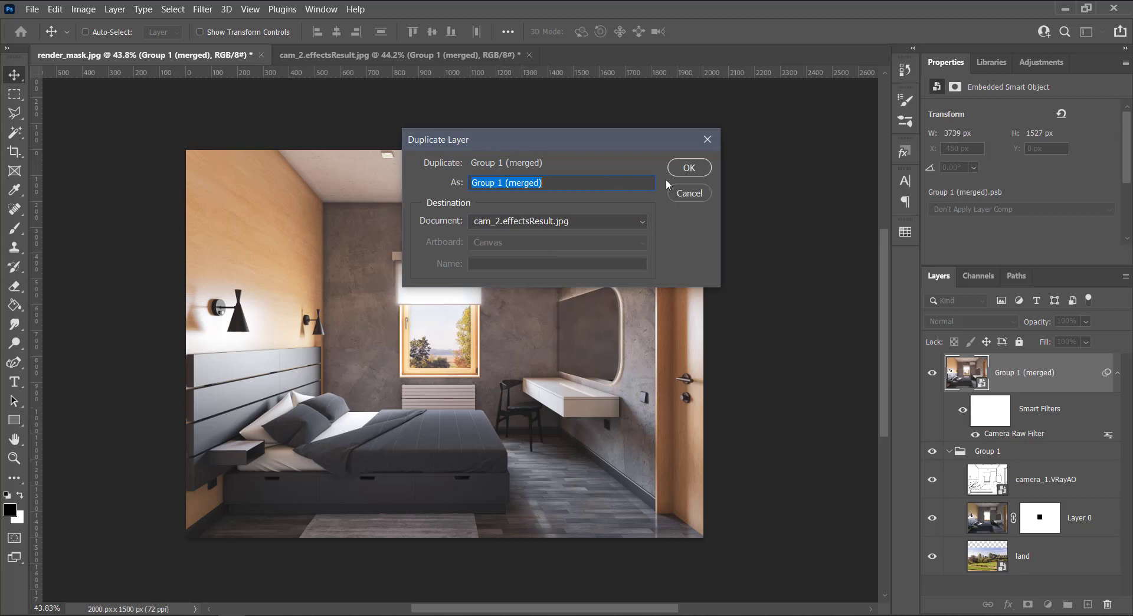
{"action": "left_click", "coordinate": [683, 174]}
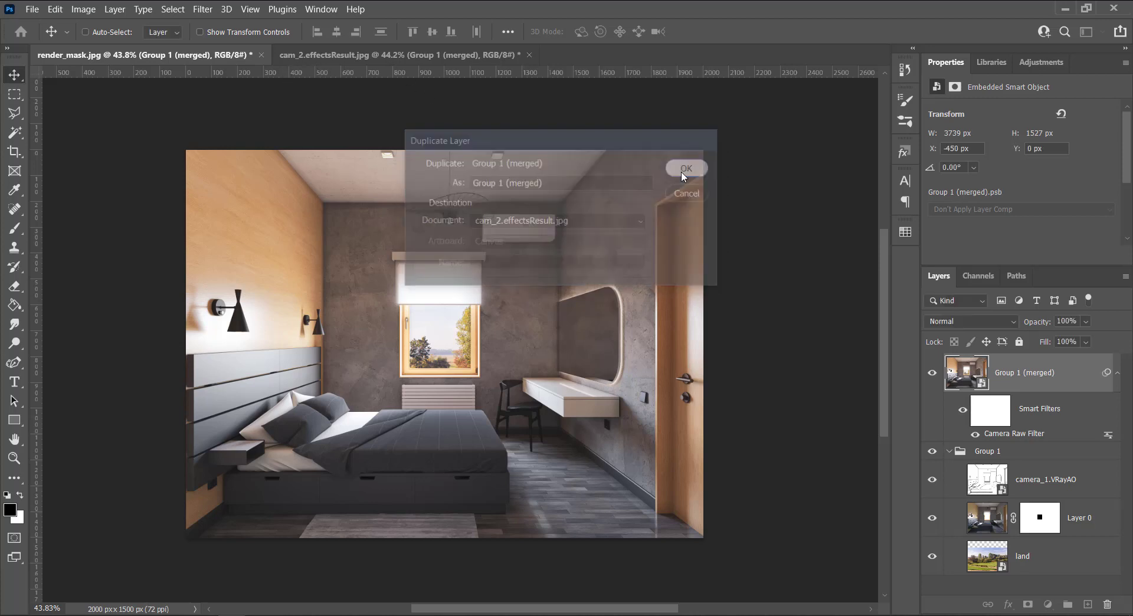
In cam_2, Alt-drag the Camera Raw Filter onto the lower merged layer and delete the duplicate
{"action": "left_click", "coordinate": [386, 55]}
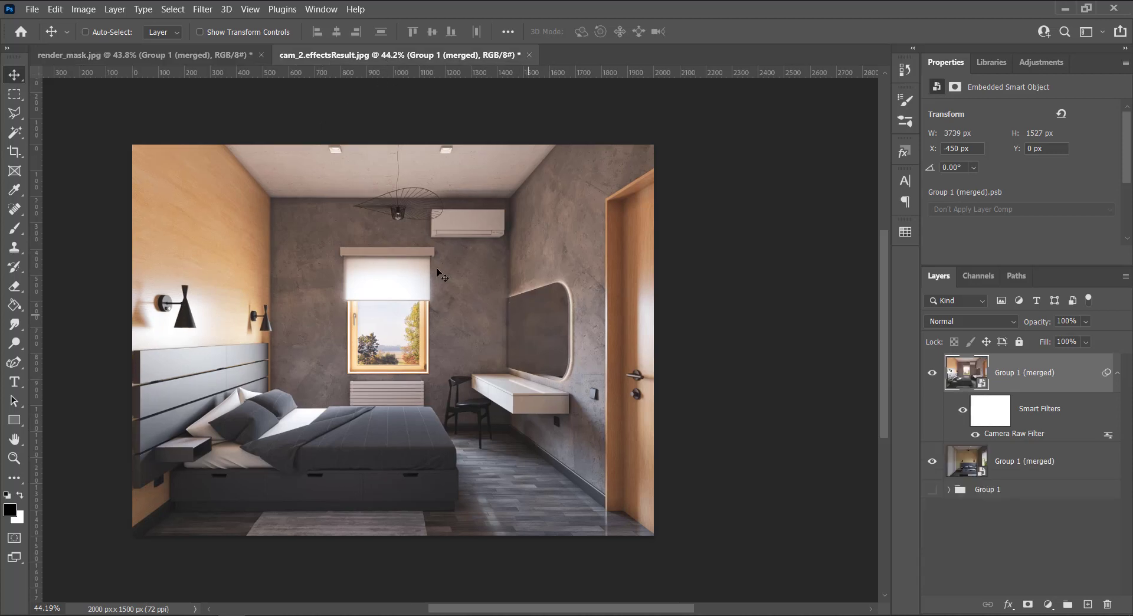
{"action": "mouse_move", "coordinate": [1008, 439]}
{"action": "left_mouse_down"}
{"action": "mouse_move", "coordinate": [1043, 436]}
{"action": "mouse_move", "coordinate": [1072, 469]}
{"action": "left_mouse_up"}
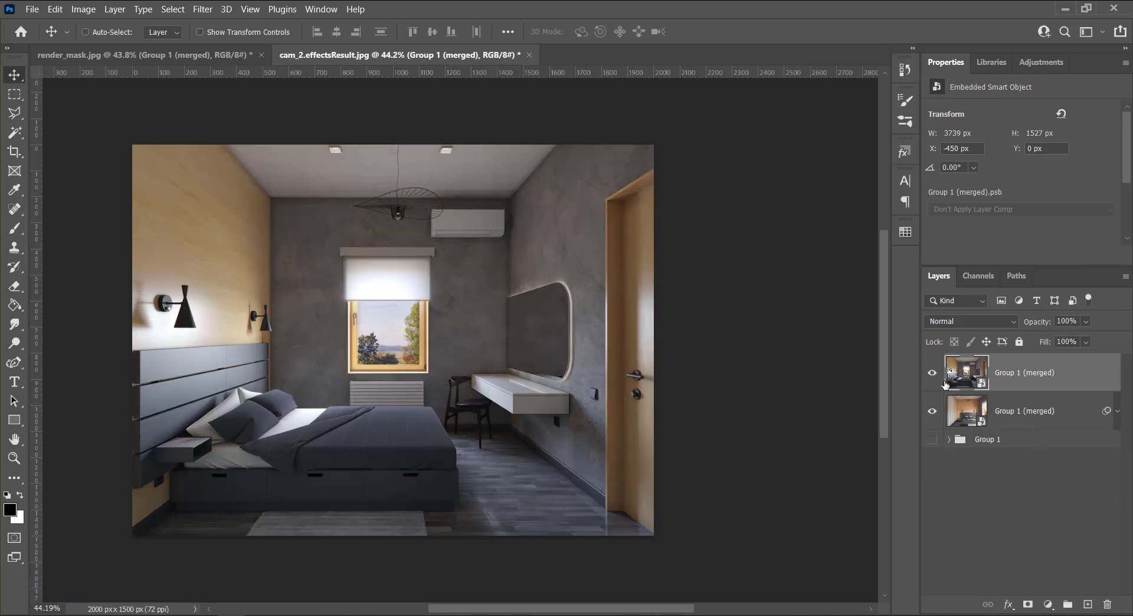
{"action": "key", "text": "Delete"}
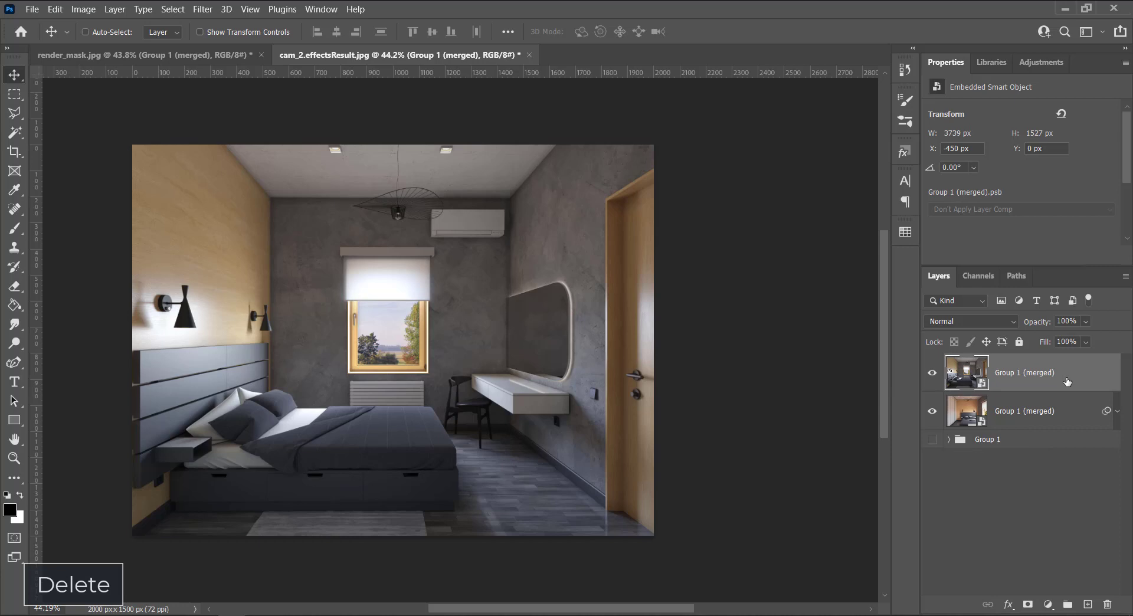
{"action": "key", "text": "Delete"}
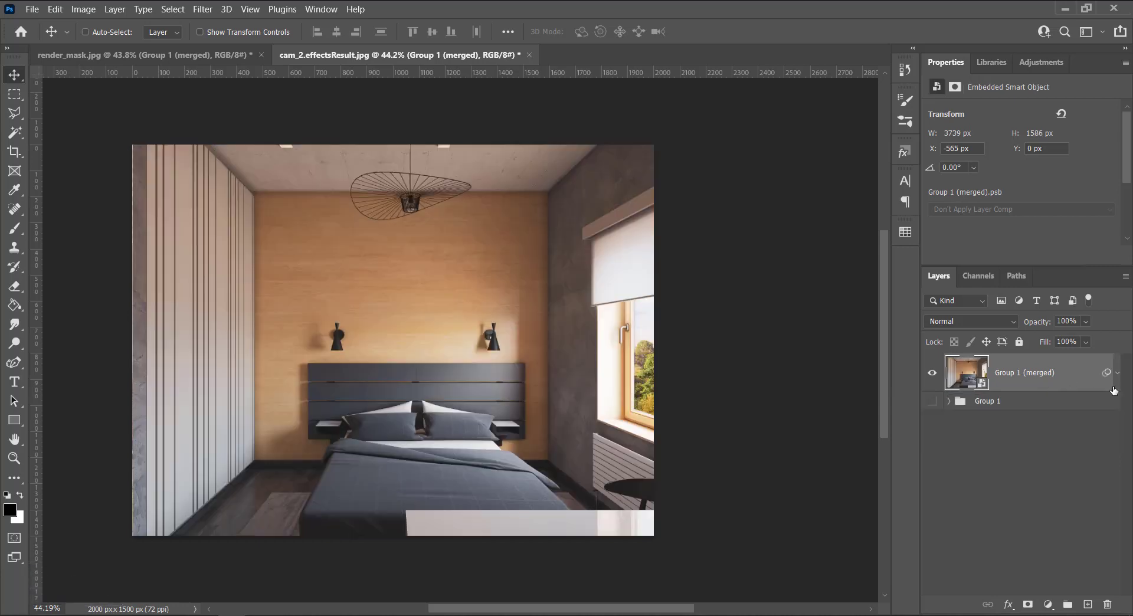
{"action": "left_click", "coordinate": [1117, 372]}
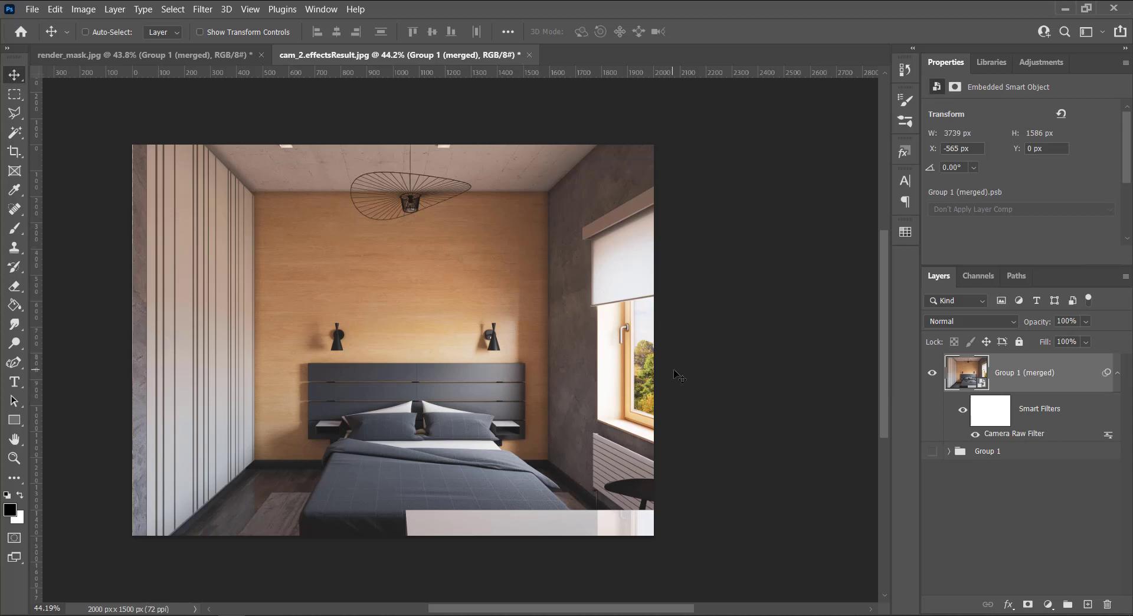
In render_mask.jpg, collapse the smart filters and Group 1, and deselect all layers
{"action": "left_click", "coordinate": [221, 58]}
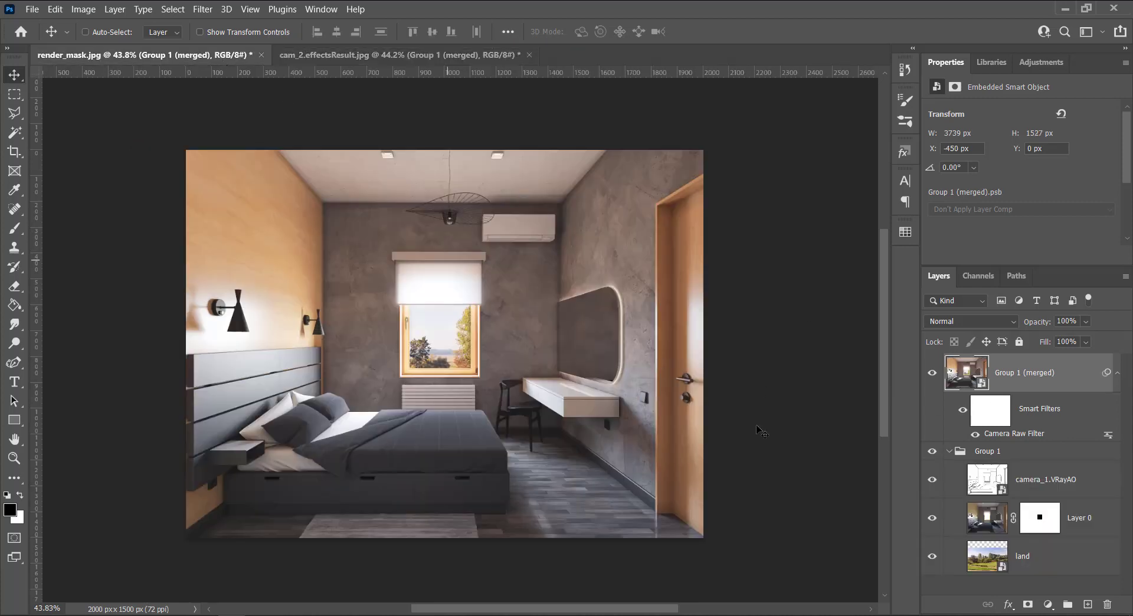
{"action": "left_click", "coordinate": [1115, 382]}
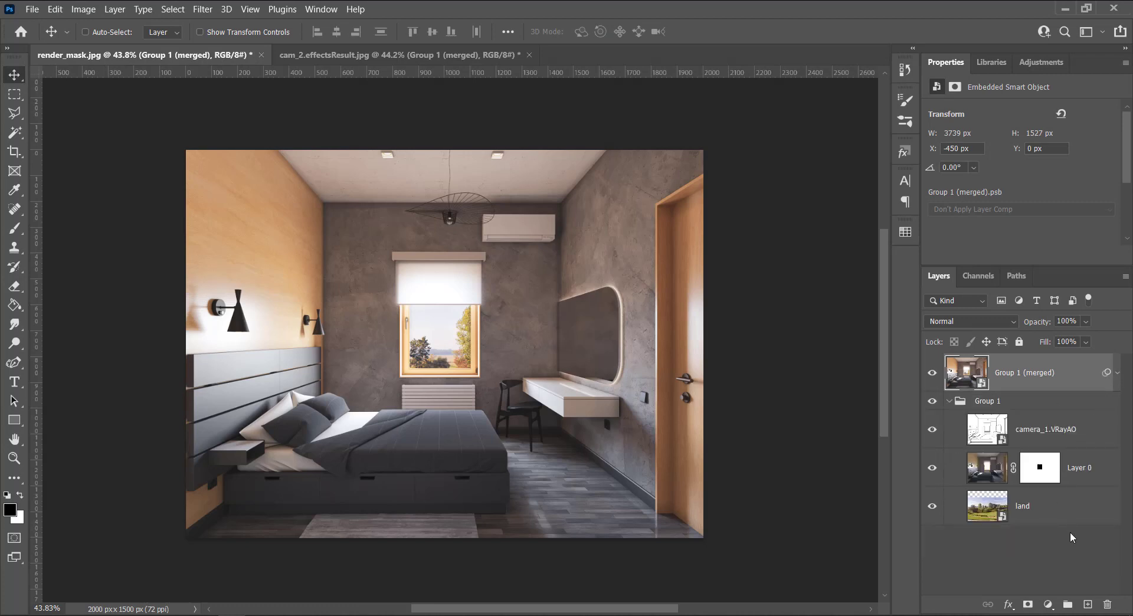
{"action": "left_click", "coordinate": [950, 407]}
{"action": "left_click", "coordinate": [993, 462]}
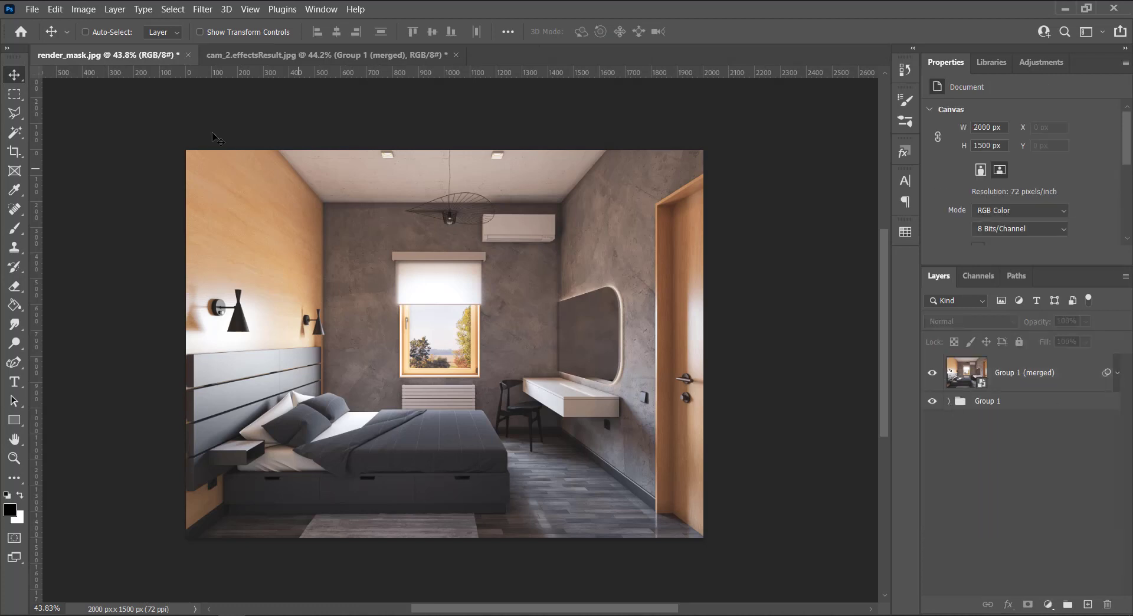
Save a copy of render_mask as FinalRender_1.jpg, quality 9, in the output folder
{"action": "left_click", "coordinate": [32, 9]}
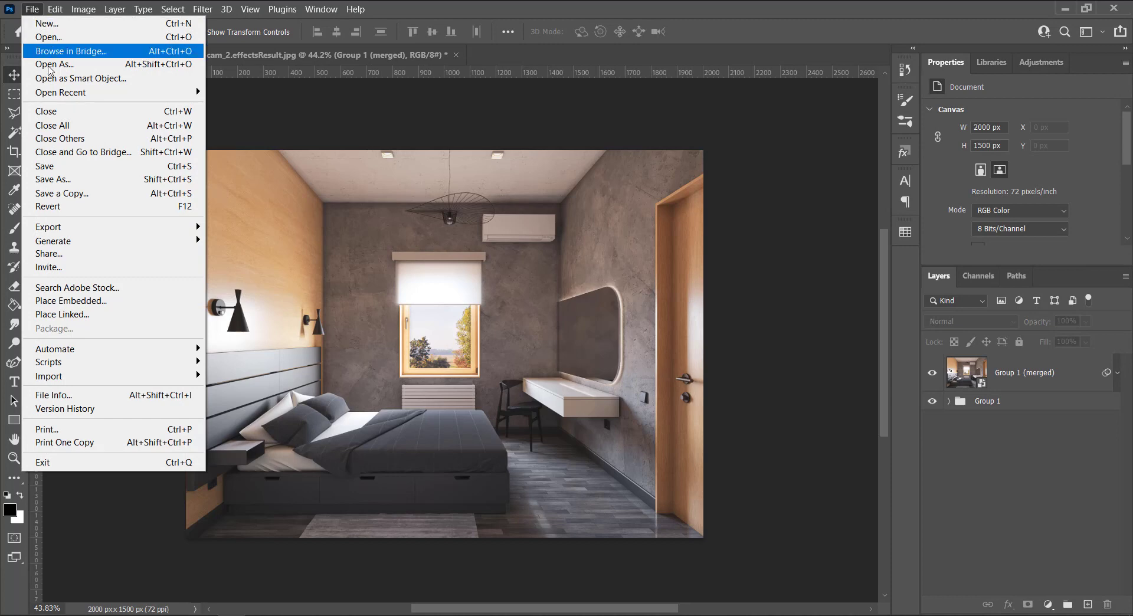
{"action": "left_click", "coordinate": [93, 194]}
{"action": "left_click", "coordinate": [676, 410]}
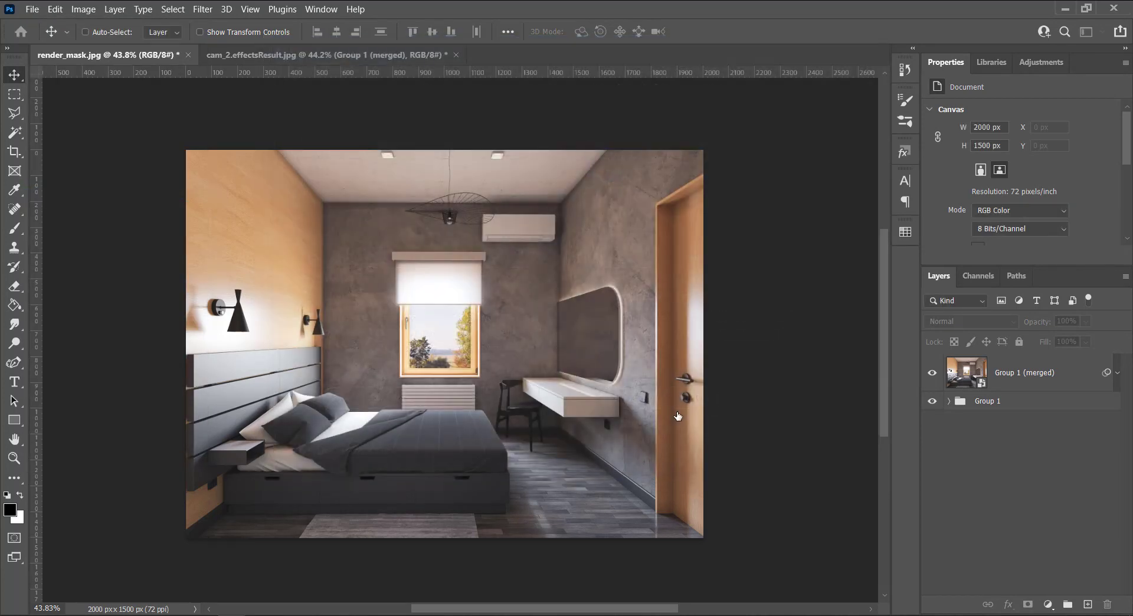
{"action": "left_click", "coordinate": [336, 72]}
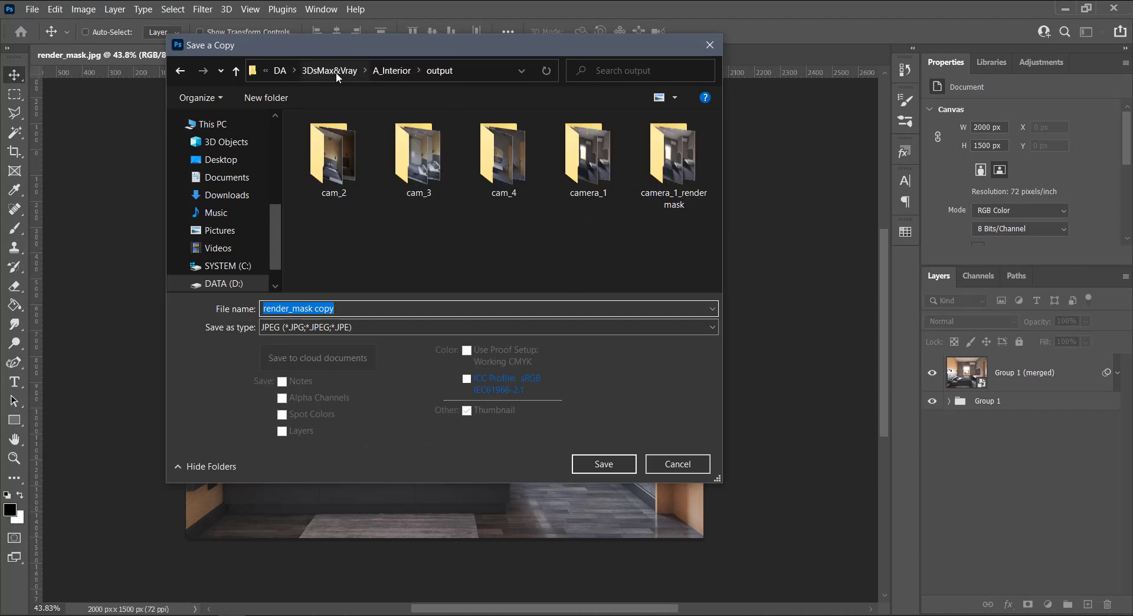
{"action": "type", "text": "FinalRender_1"}
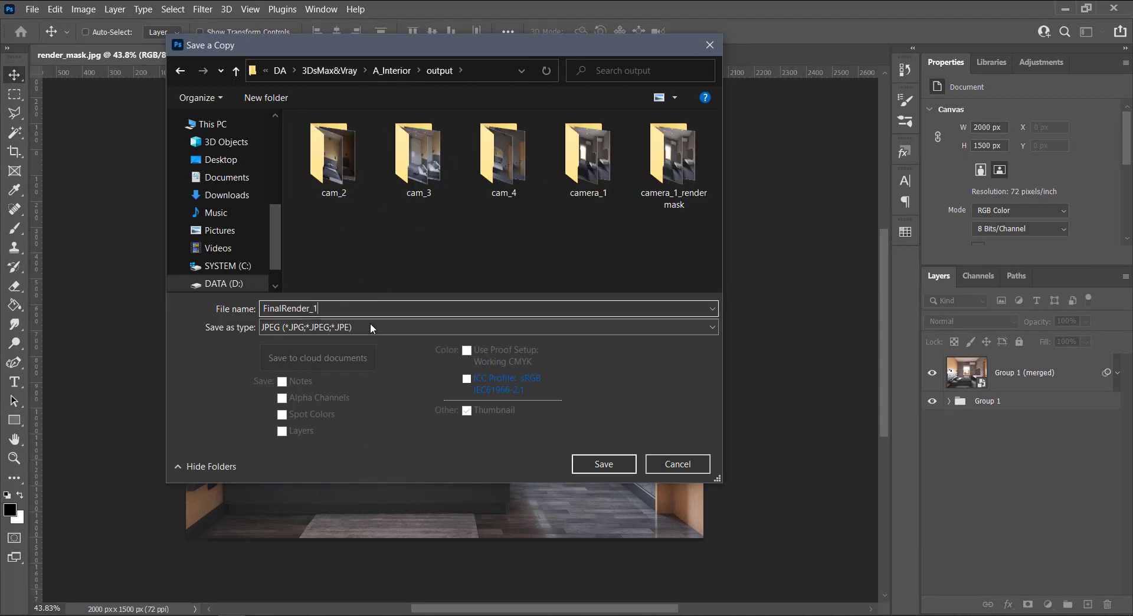
{"action": "left_click", "coordinate": [619, 470]}
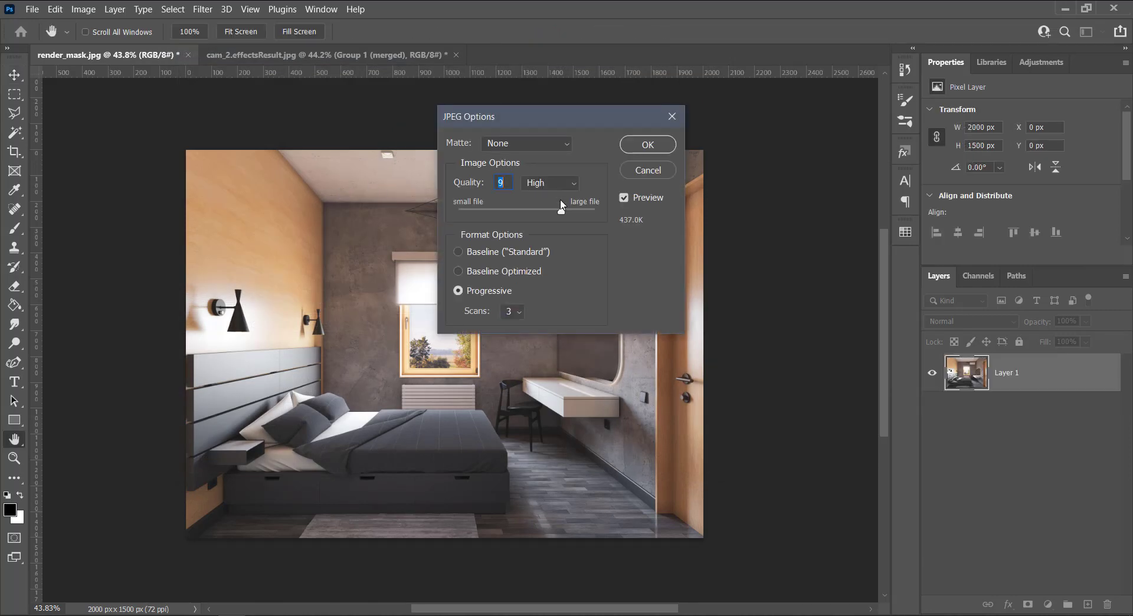
{"action": "left_click_drag", "start_coordinate": [560, 207], "coordinate": [546, 209]}
{"action": "left_click", "coordinate": [650, 144]}
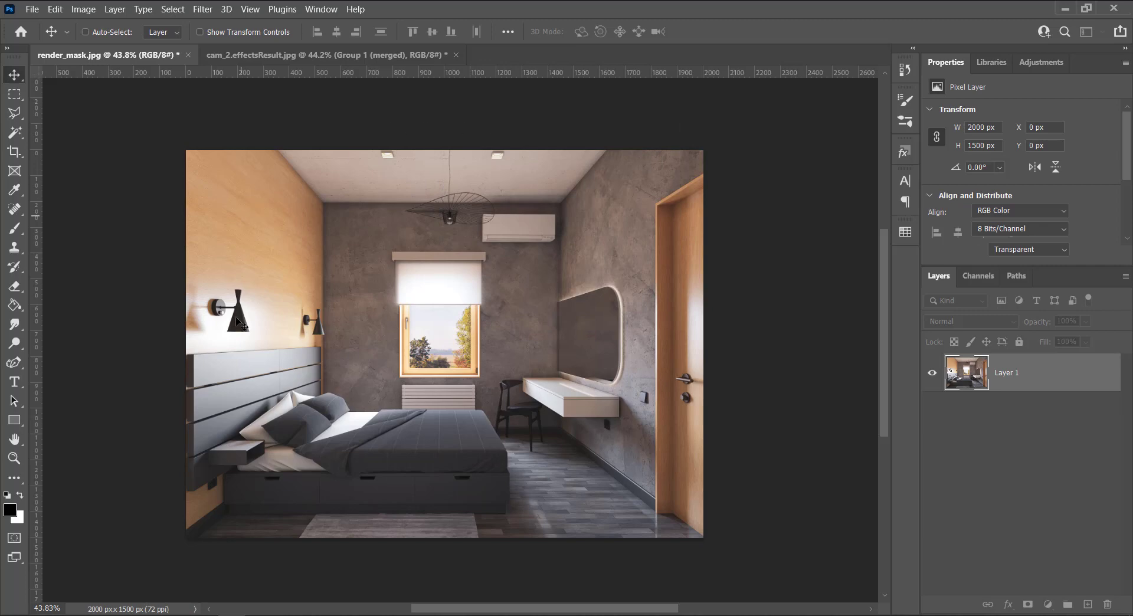
{"action": "key", "text": "ctrl+Tab"}
Save the render_mask document as Cam_1.psd with maximum compatibility
{"action": "left_click", "coordinate": [32, 9]}
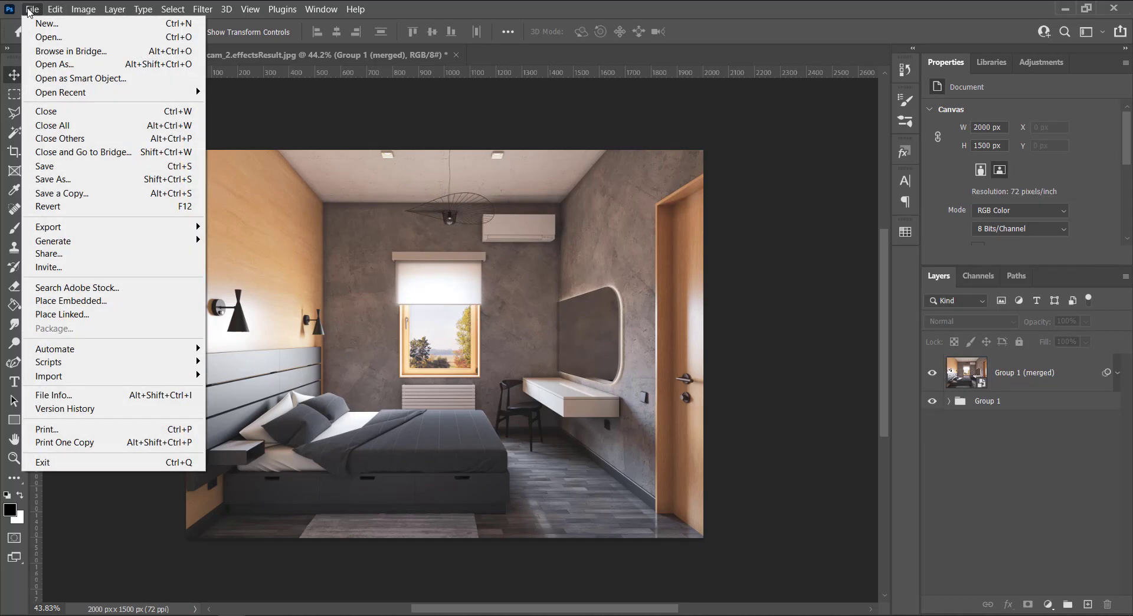
{"action": "left_click", "coordinate": [47, 166]}
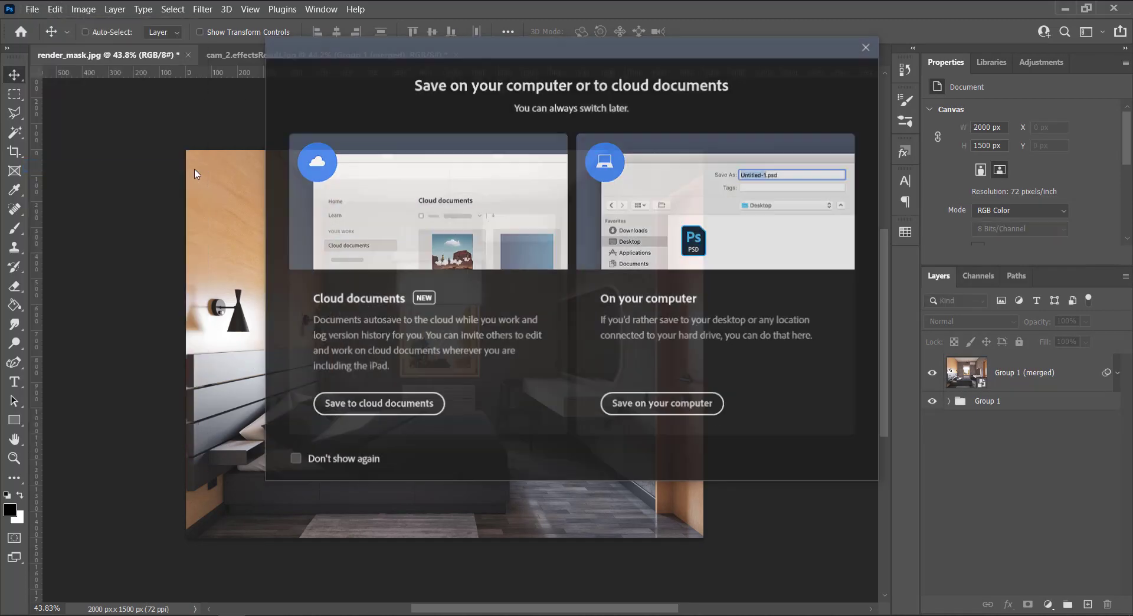
{"action": "left_click", "coordinate": [710, 410]}
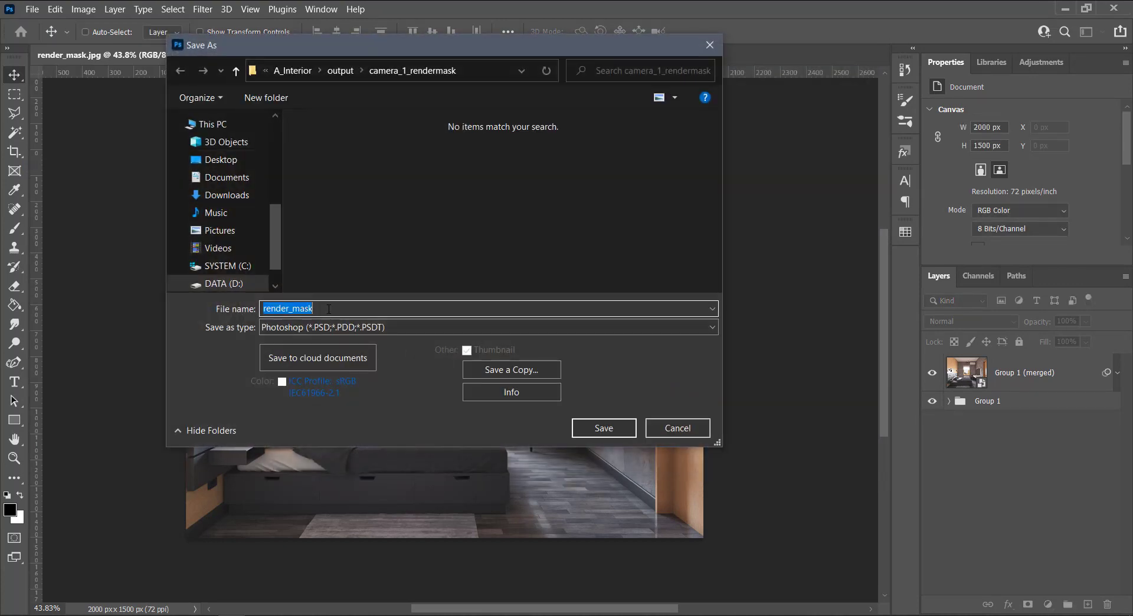
{"action": "type", "text": "Cam_1"}
{"action": "left_click", "coordinate": [603, 424]}
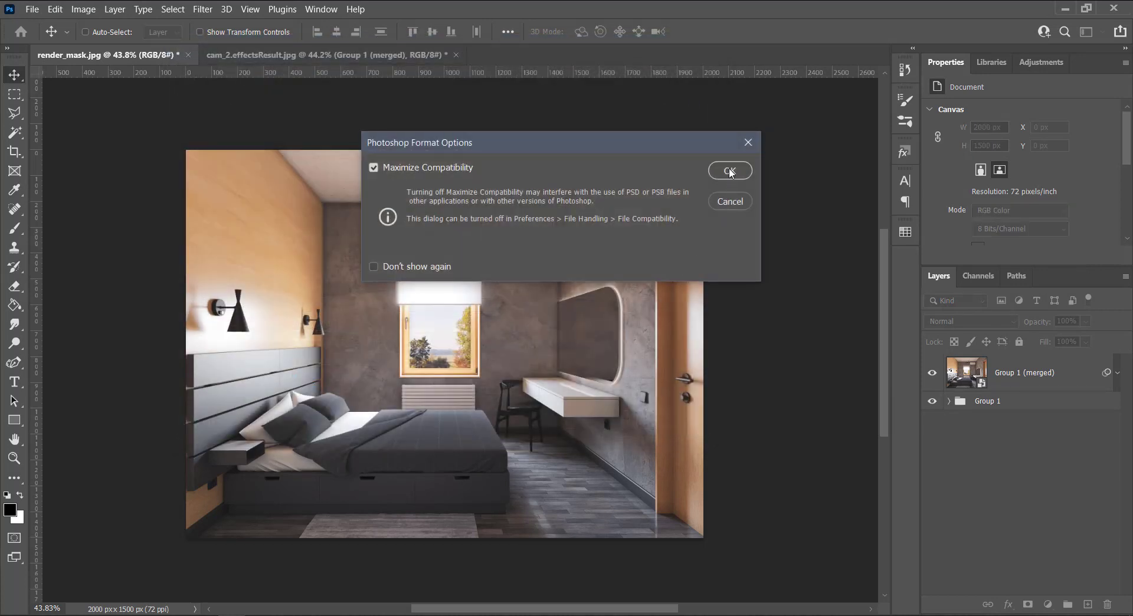
{"action": "left_click", "coordinate": [730, 171]}
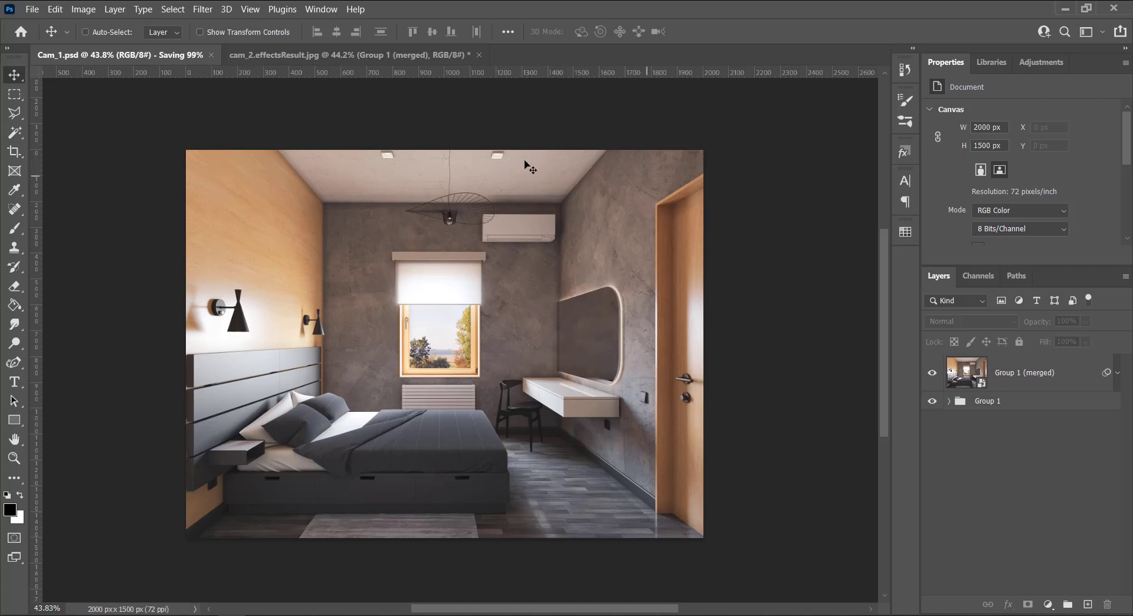
Save a copy of the cam_2 render as FinalRender_2.jpg, quality 9, in the output folder
{"action": "left_click", "coordinate": [236, 57]}
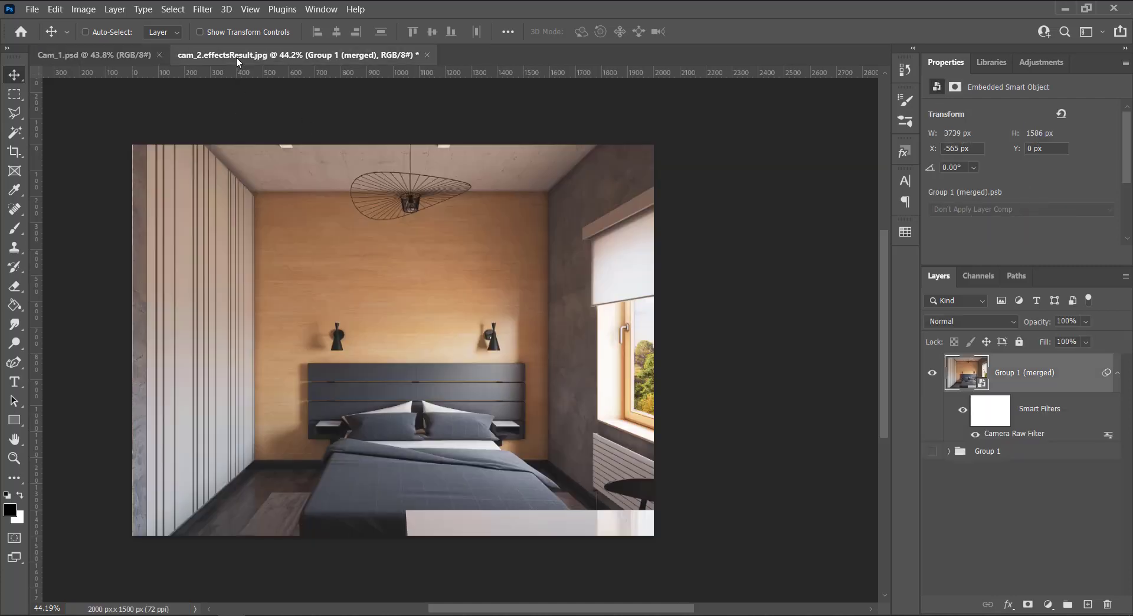
{"action": "left_click", "coordinate": [32, 9]}
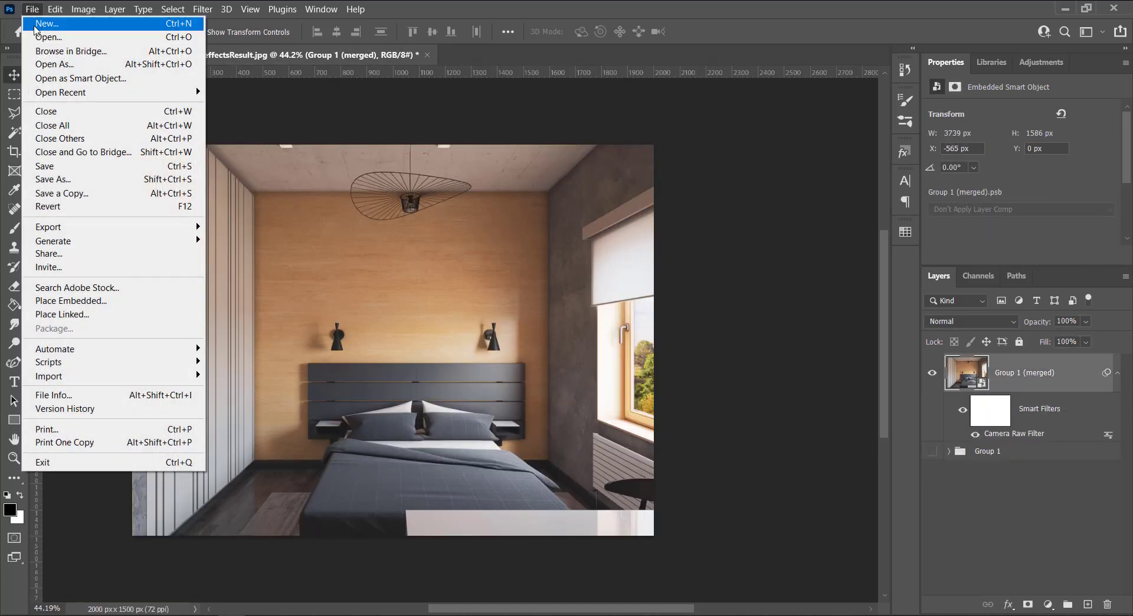
{"action": "left_click", "coordinate": [100, 193]}
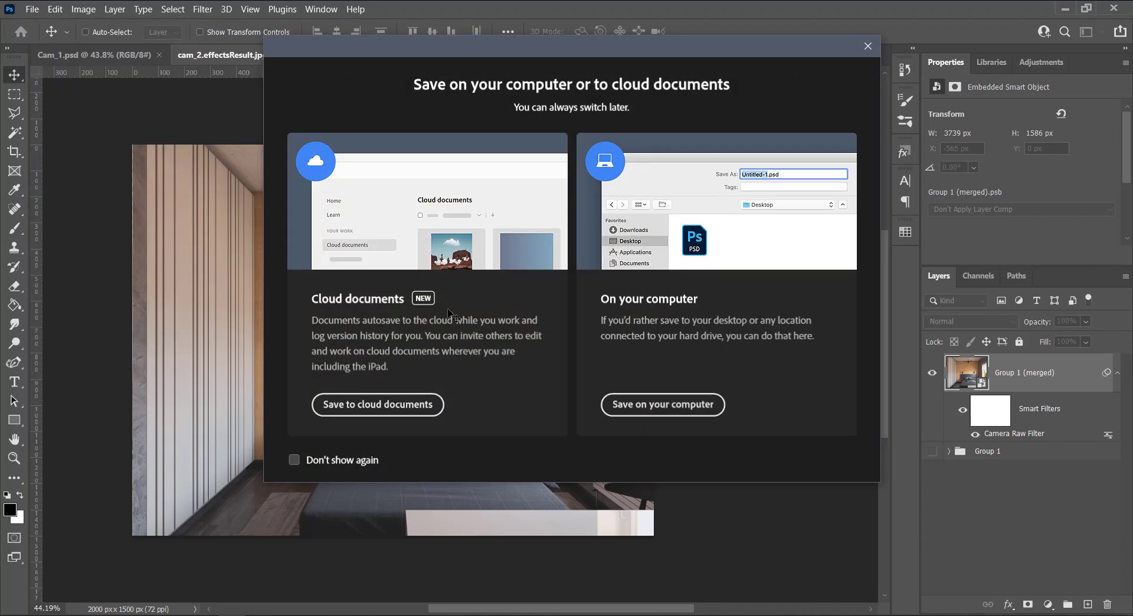
{"action": "left_click", "coordinate": [664, 406]}
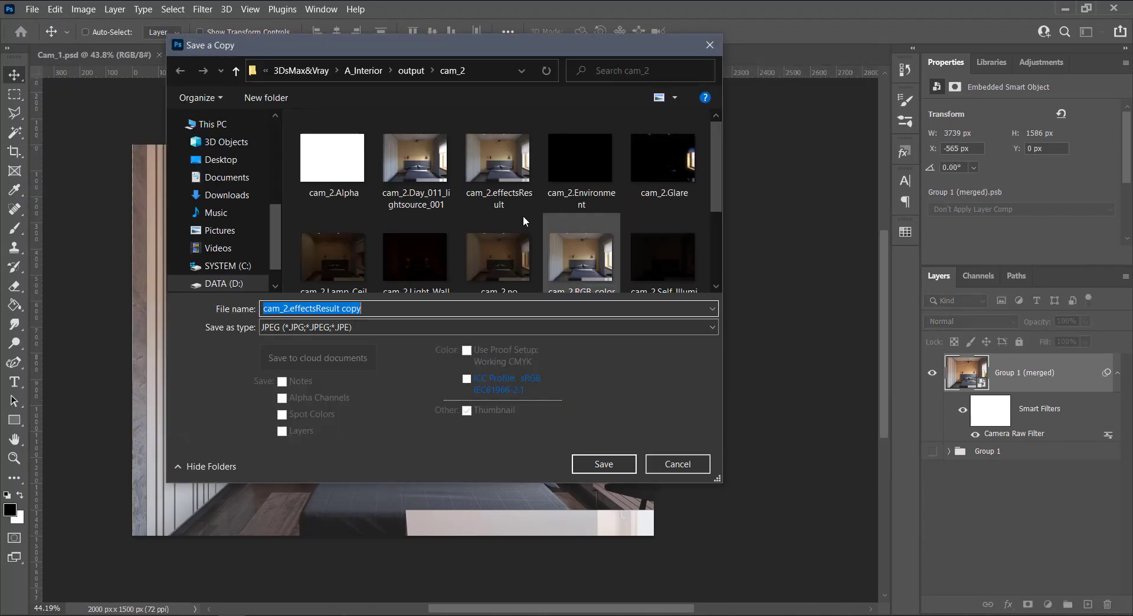
{"action": "left_click", "coordinate": [407, 71]}
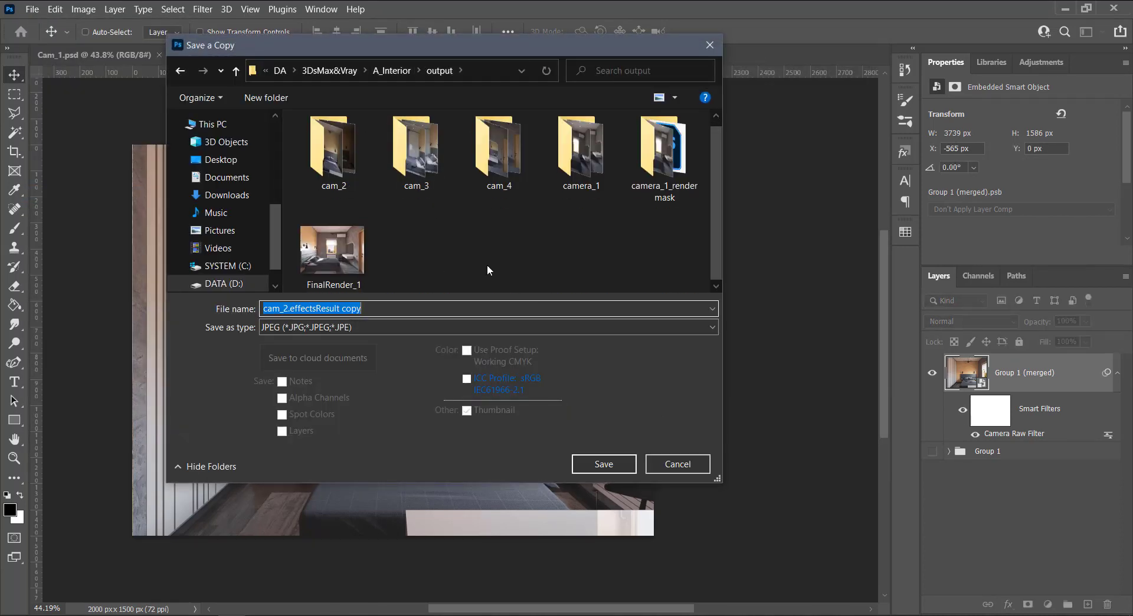
{"action": "left_click", "coordinate": [362, 257]}
{"action": "left_click", "coordinate": [412, 306]}
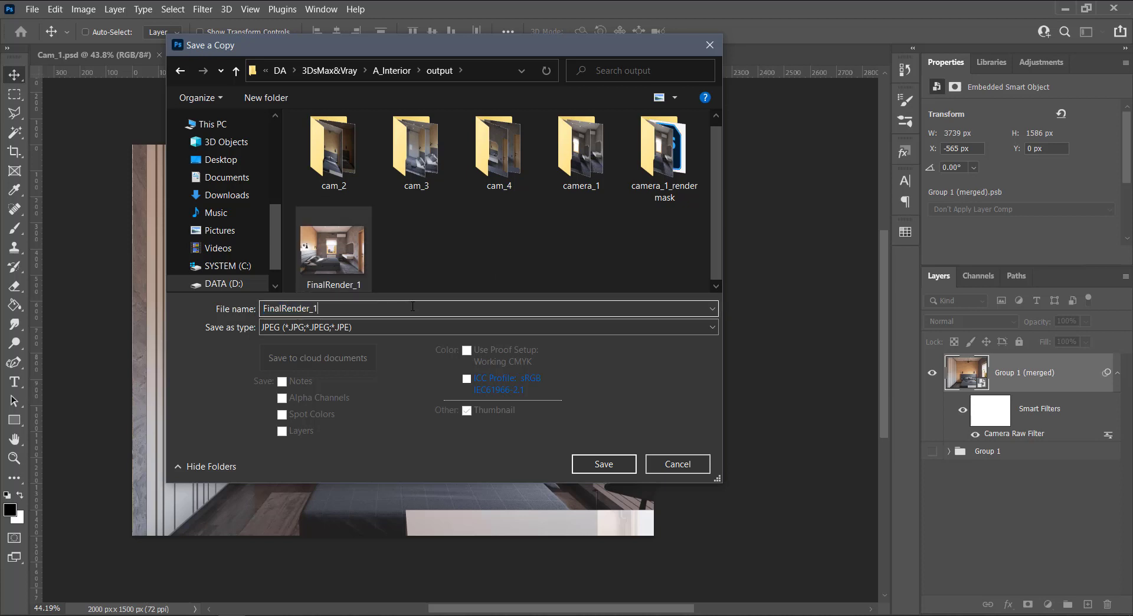
{"action": "key", "text": "BackSpace"}
{"action": "type", "text": "2"}
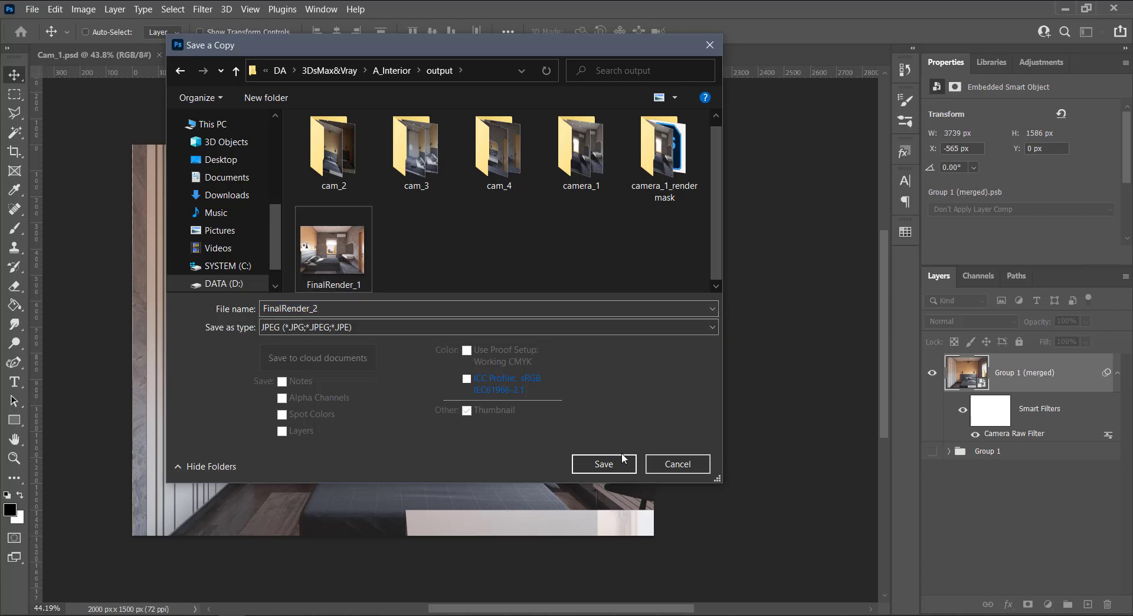
{"action": "left_click", "coordinate": [623, 462]}
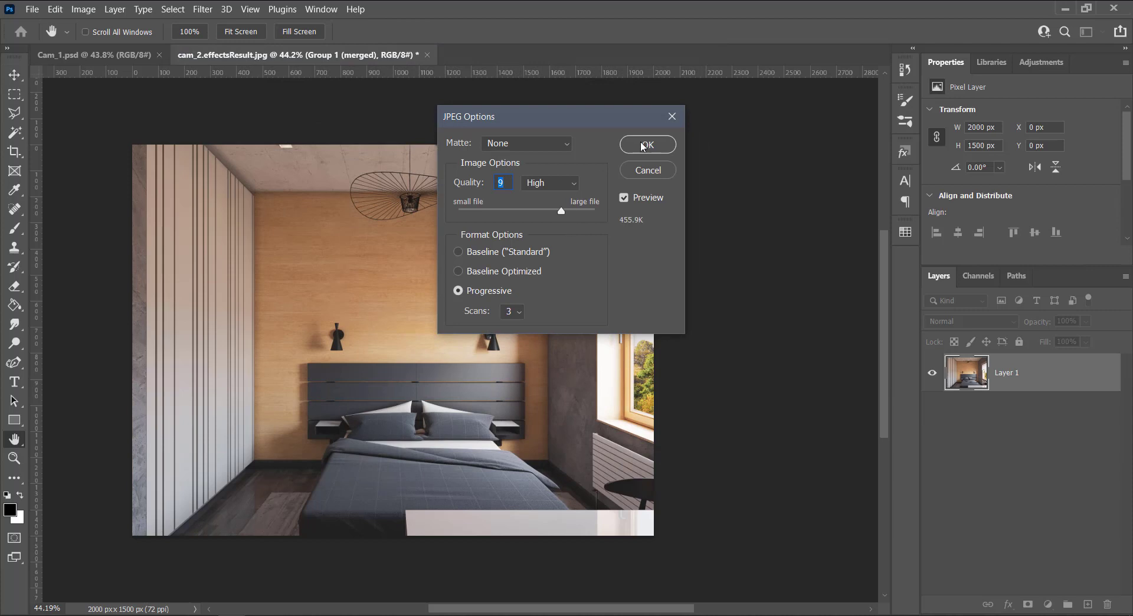
{"action": "left_click", "coordinate": [642, 145]}
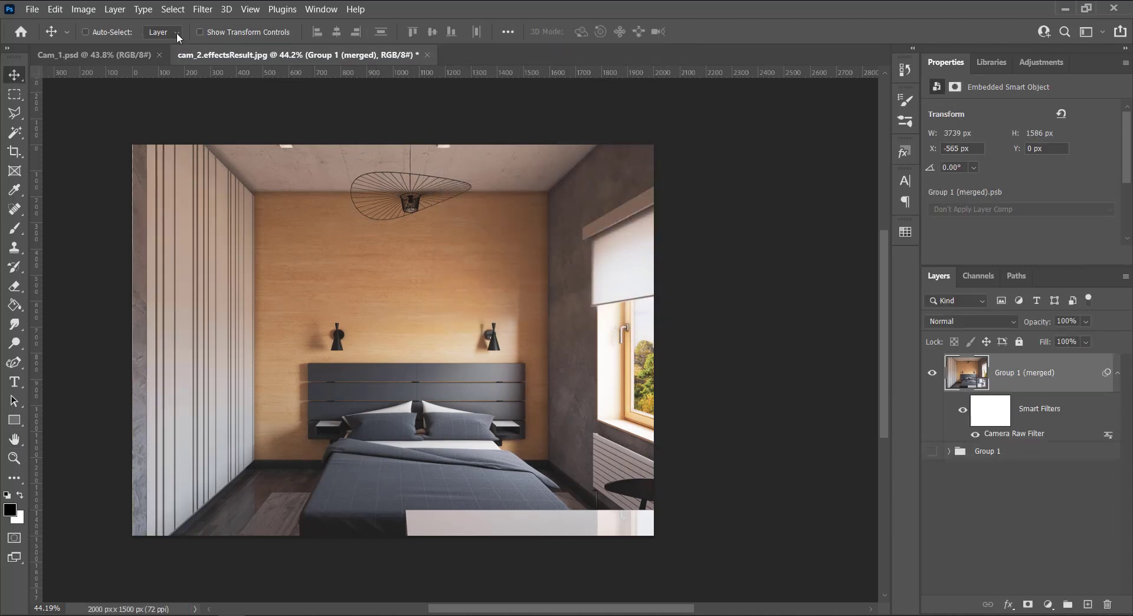
{"action": "left_click", "coordinate": [39, 10]}
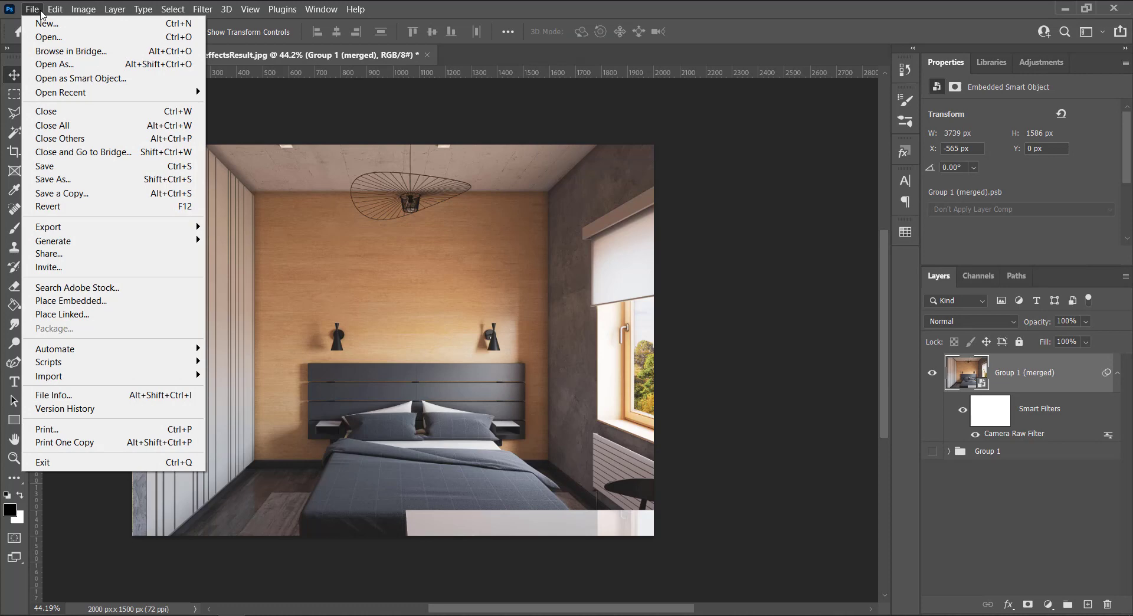
Save the cam_2 render as cam_2.effectsResult.psd in its cam_2 folder, maximum compatibility
{"action": "left_click", "coordinate": [59, 179]}
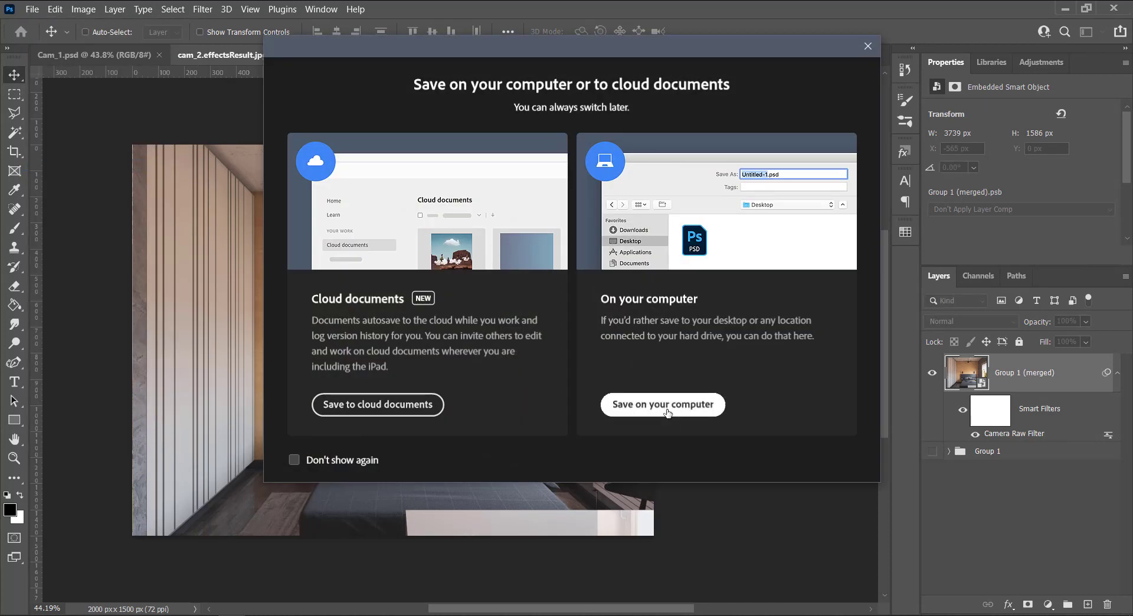
{"action": "left_click", "coordinate": [664, 405]}
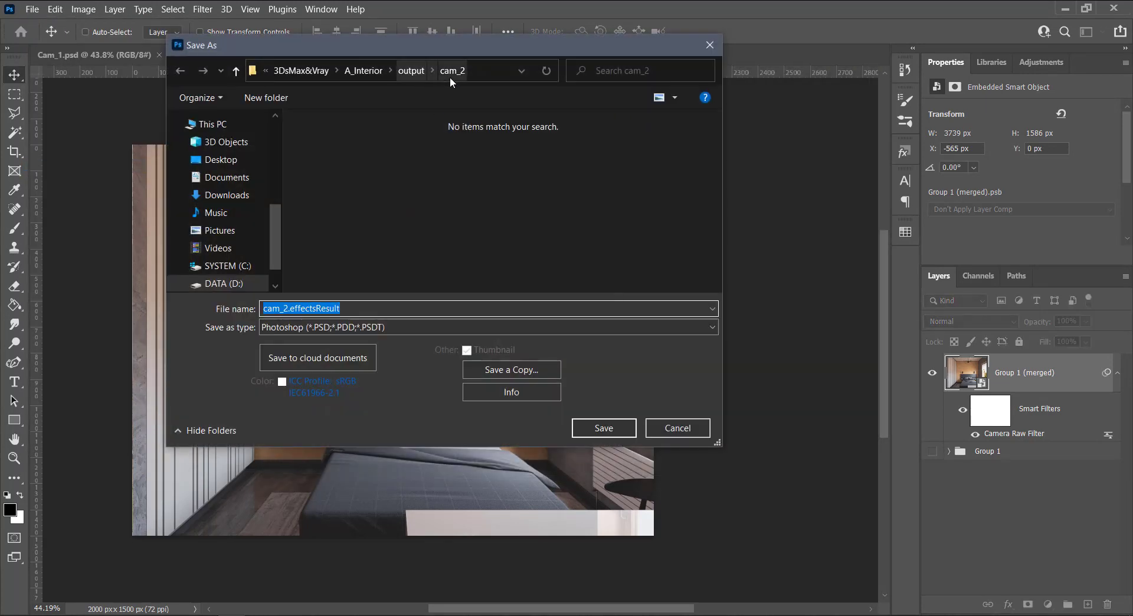
{"action": "left_click", "coordinate": [311, 332]}
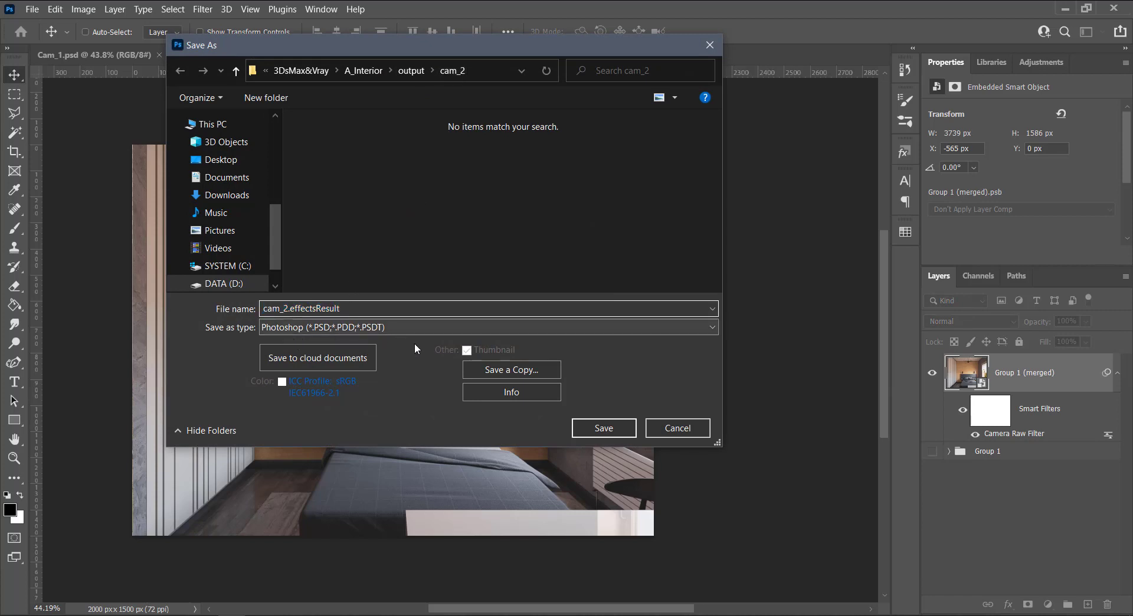
{"action": "left_click", "coordinate": [603, 427]}
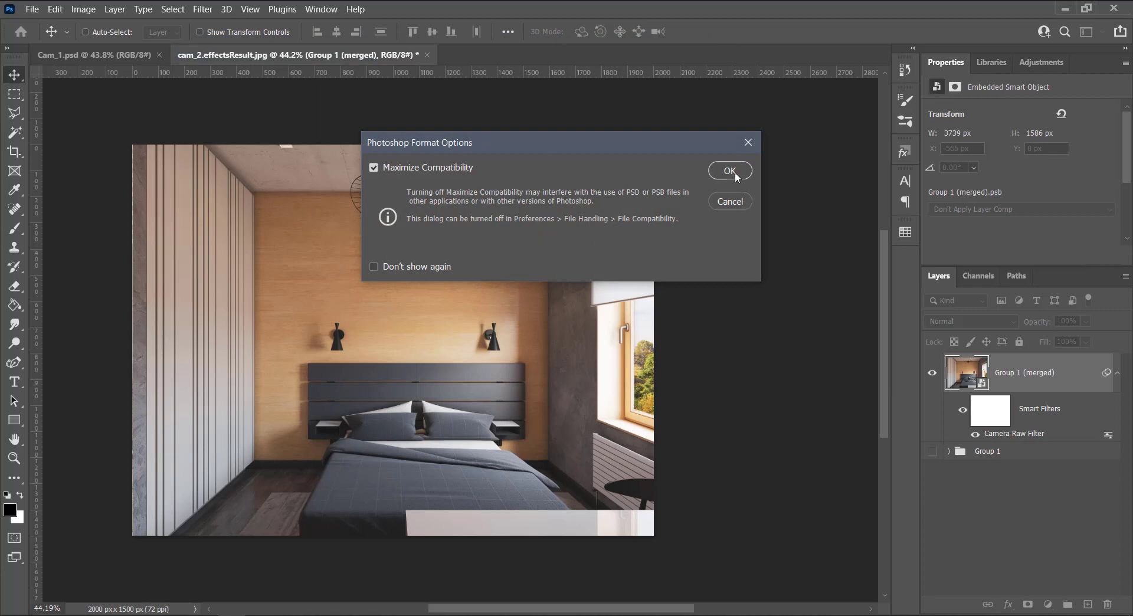
{"action": "left_click", "coordinate": [730, 170]}
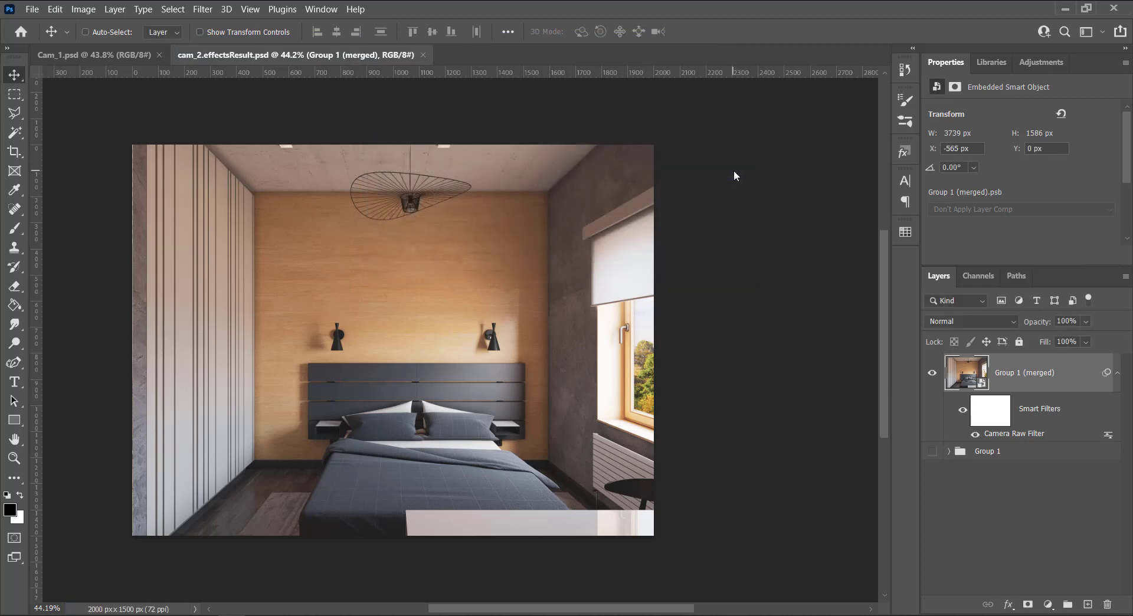
Close the saved cam_2 document, then bring cam_3's exposure.jpg into Photoshop
{"action": "left_click", "coordinate": [422, 55]}
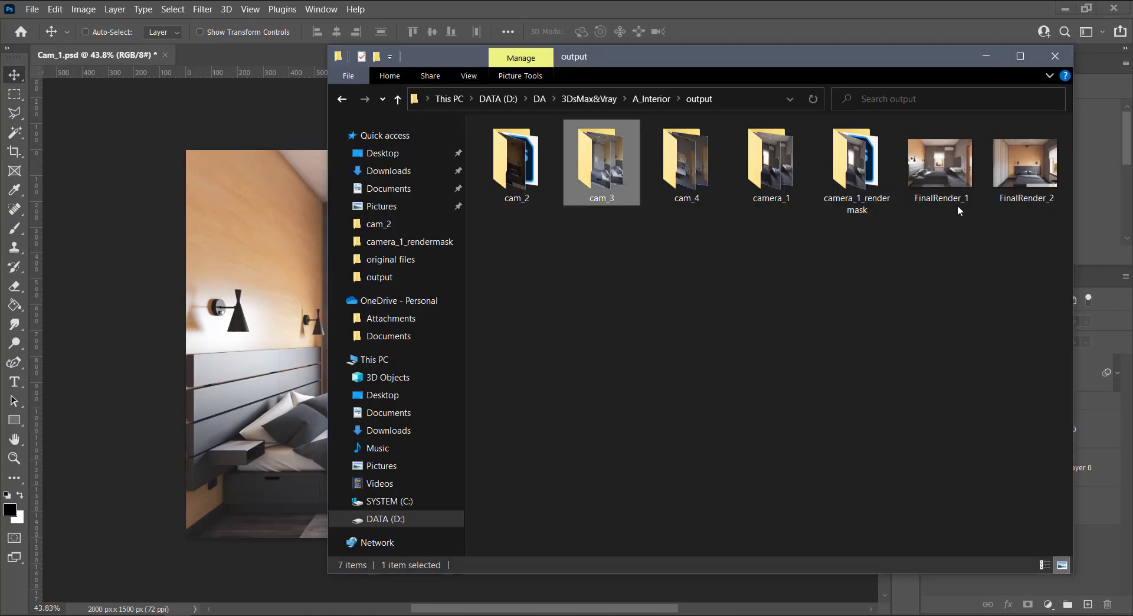
{"action": "double_click", "coordinate": [614, 198]}
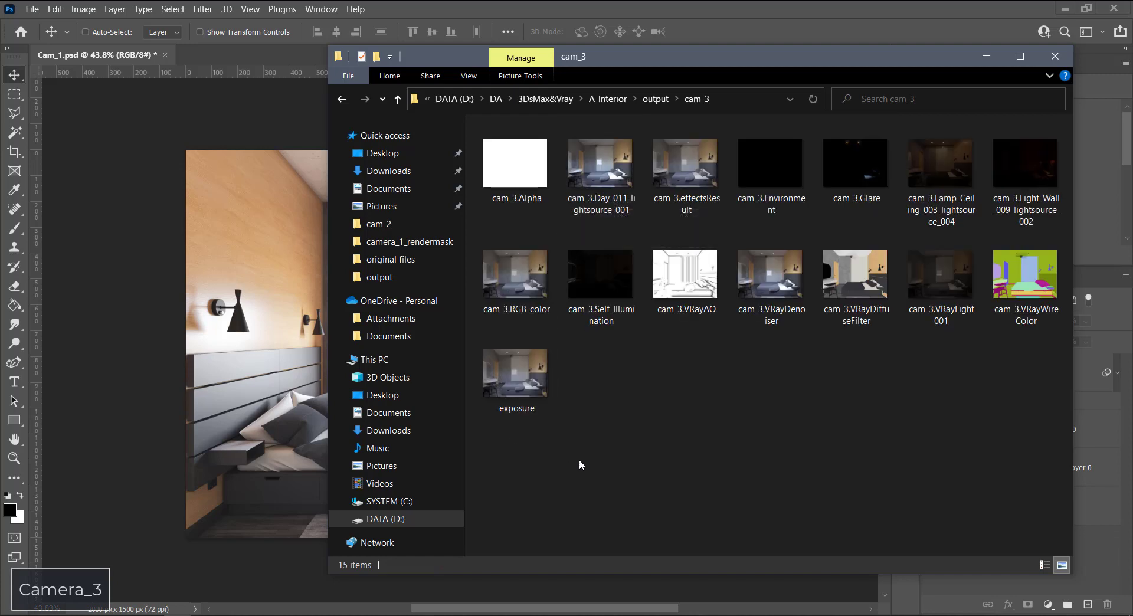
{"action": "mouse_move", "coordinate": [528, 408]}
{"action": "left_mouse_down"}
{"action": "mouse_move", "coordinate": [231, 60]}
{"action": "mouse_move", "coordinate": [264, 48]}
{"action": "left_mouse_up"}
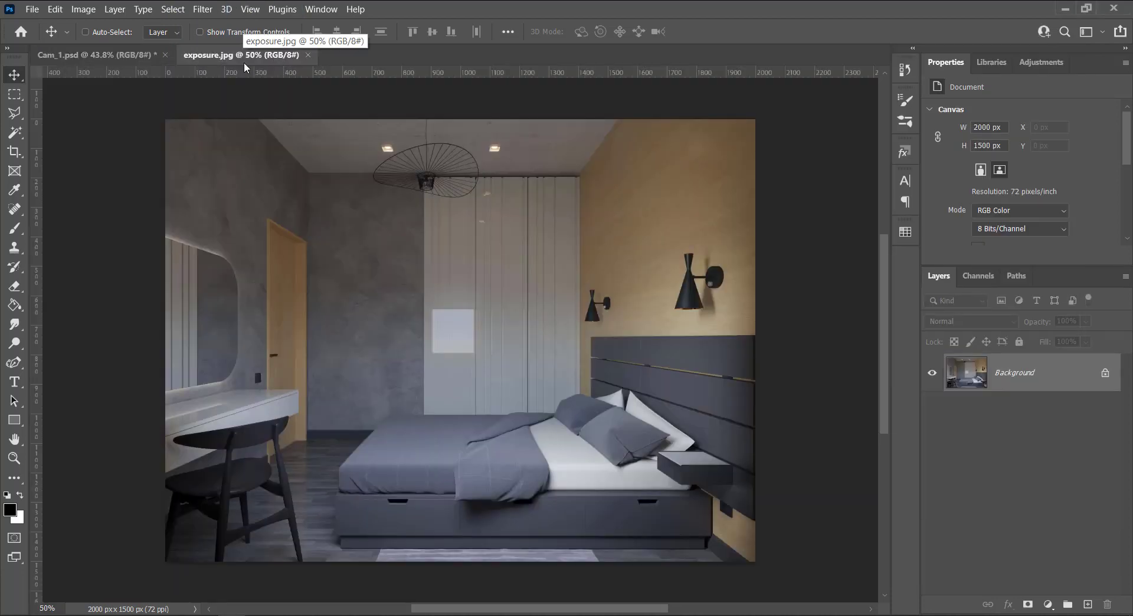
Unlock exposure.jpg's background and duplicate Cam_1.psd's land layer into exposure.jpg
{"action": "left_click", "coordinate": [1105, 374]}
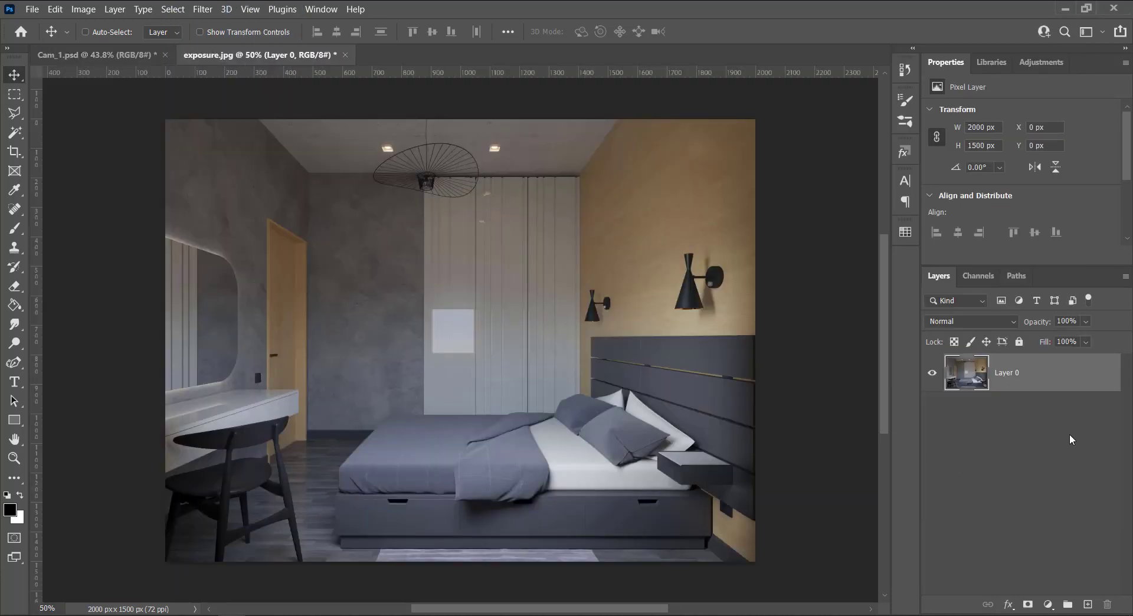
{"action": "left_click", "coordinate": [98, 60]}
{"action": "left_click", "coordinate": [1056, 513]}
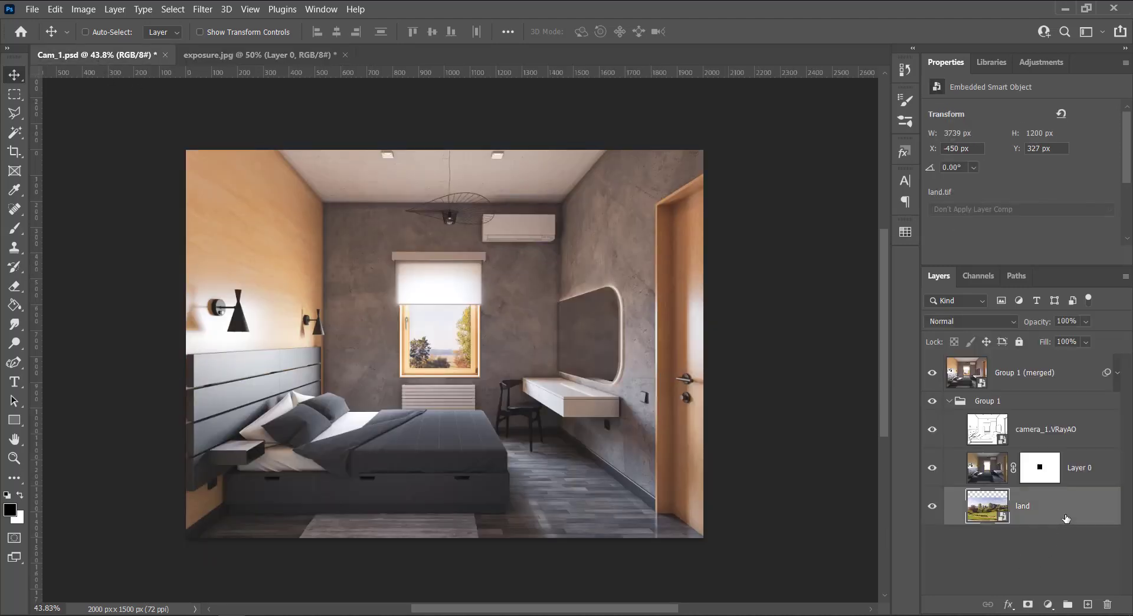
{"action": "right_click", "coordinate": [1057, 513]}
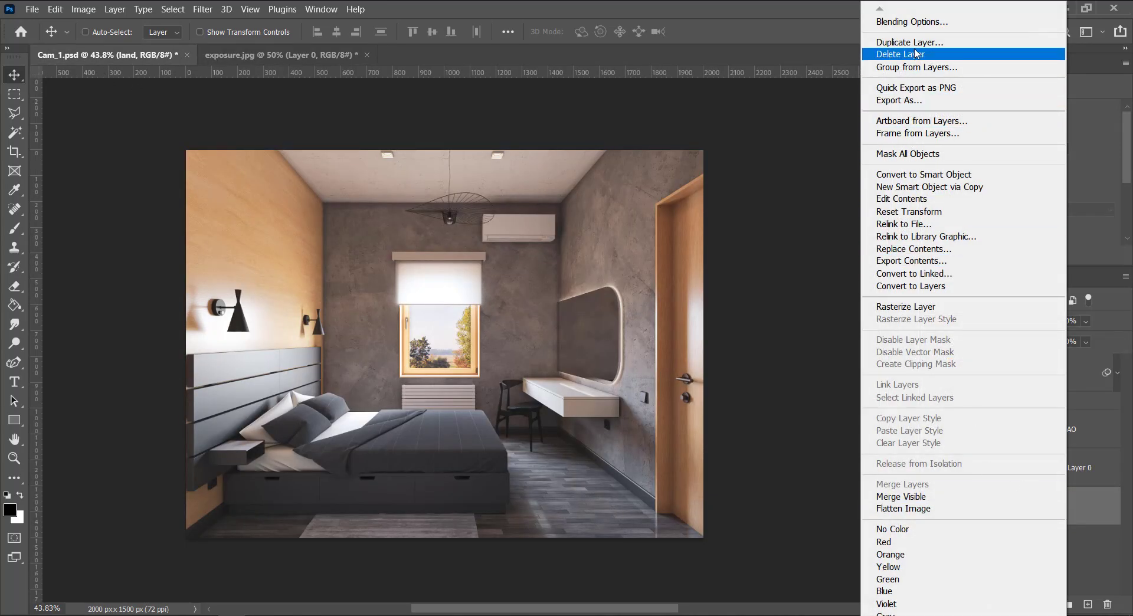
{"action": "left_click", "coordinate": [909, 43]}
{"action": "left_click", "coordinate": [513, 219]}
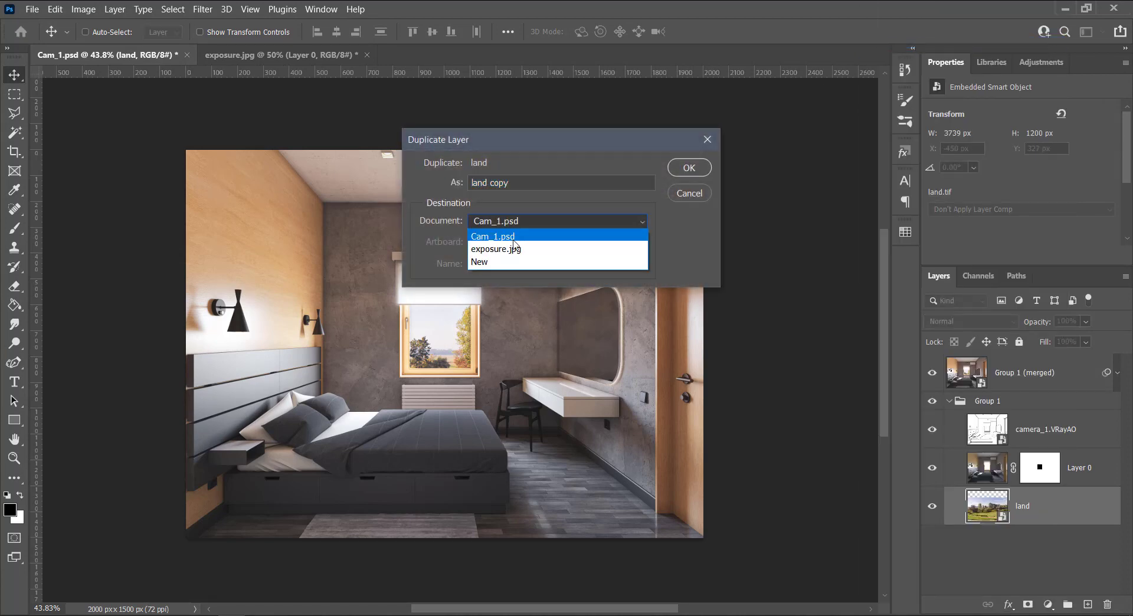
{"action": "left_click", "coordinate": [526, 244]}
{"action": "left_click", "coordinate": [681, 172]}
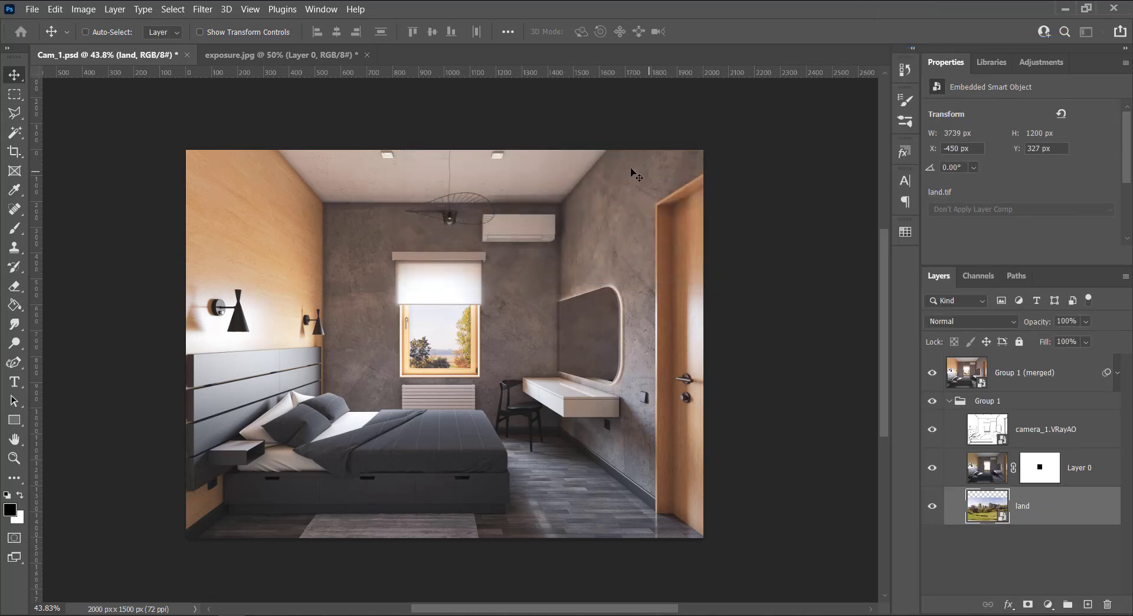
{"action": "left_click", "coordinate": [320, 54]}
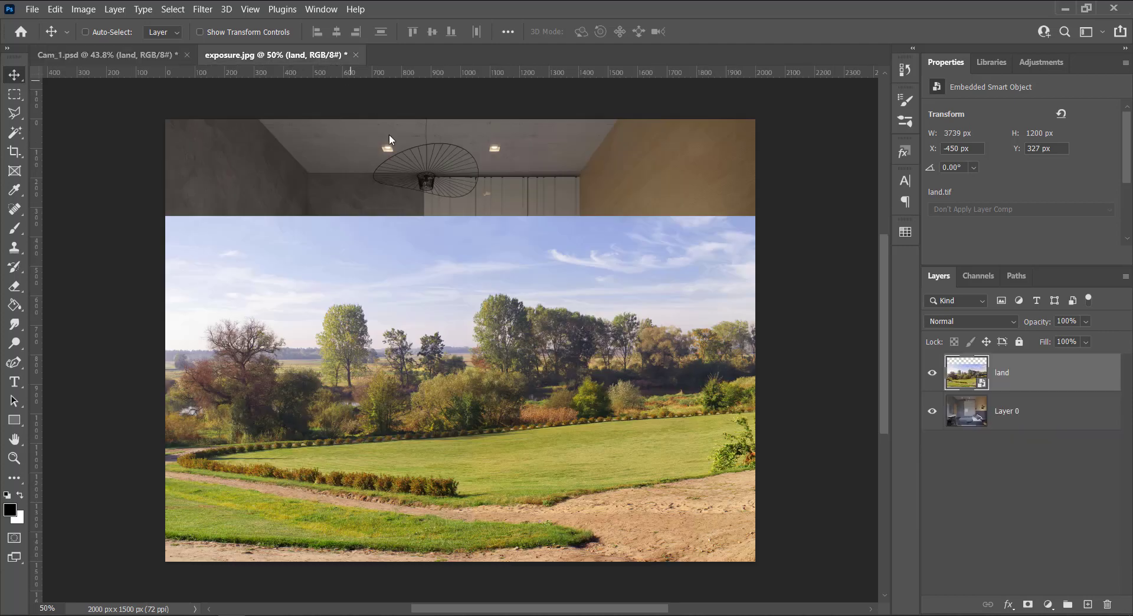
Hide the land layer and place the cam_3.VRayAO pass onto the bedroom render
{"action": "left_click", "coordinate": [932, 373]}
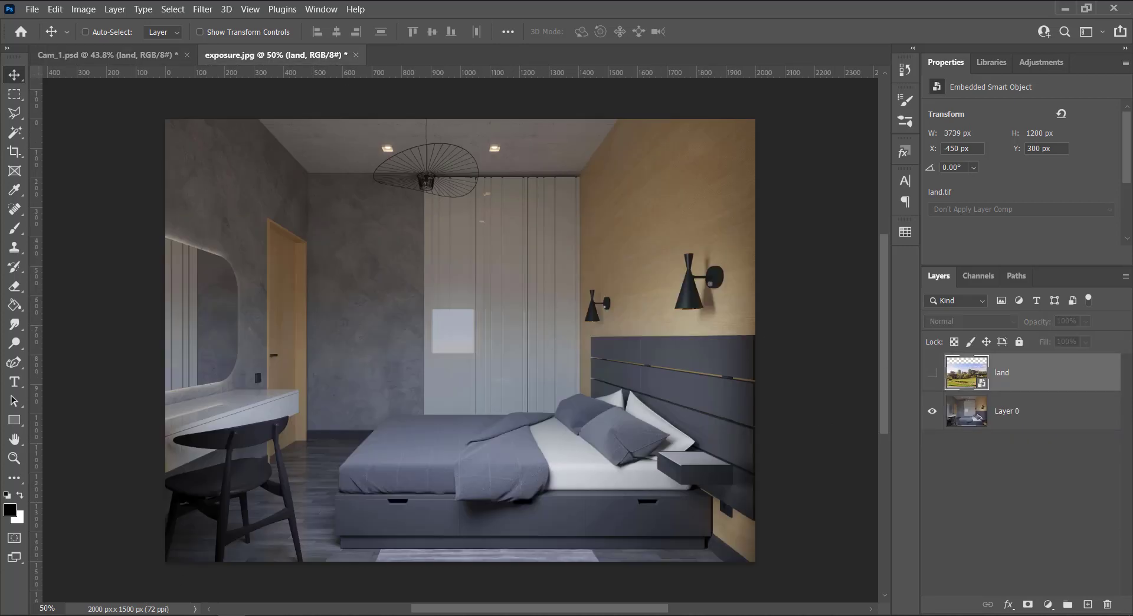
{"action": "key", "text": "alt+Tab"}
{"action": "mouse_move", "coordinate": [684, 278]}
{"action": "left_mouse_down"}
{"action": "mouse_move", "coordinate": [267, 334]}
{"action": "mouse_move", "coordinate": [516, 376]}
{"action": "left_mouse_up"}
{"action": "key", "text": "Return"}
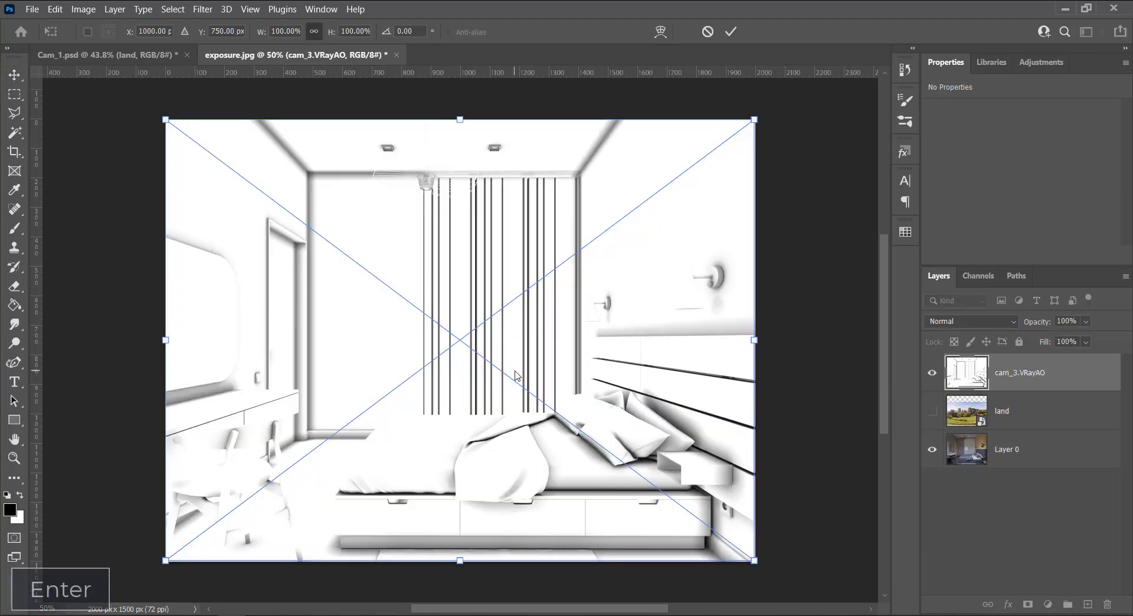
Set the ambient-occlusion layer to Multiply blend mode at 35% opacity
{"action": "left_click", "coordinate": [1009, 321]}
{"action": "left_click", "coordinate": [996, 298]}
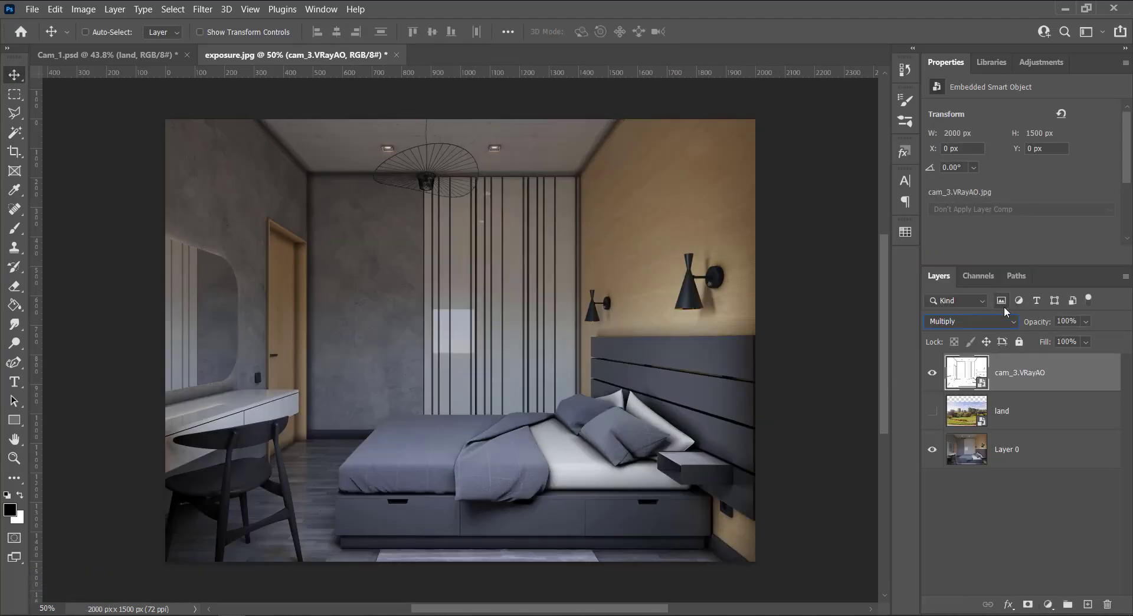
{"action": "left_click", "coordinate": [1060, 321]}
{"action": "type", "text": "35"}
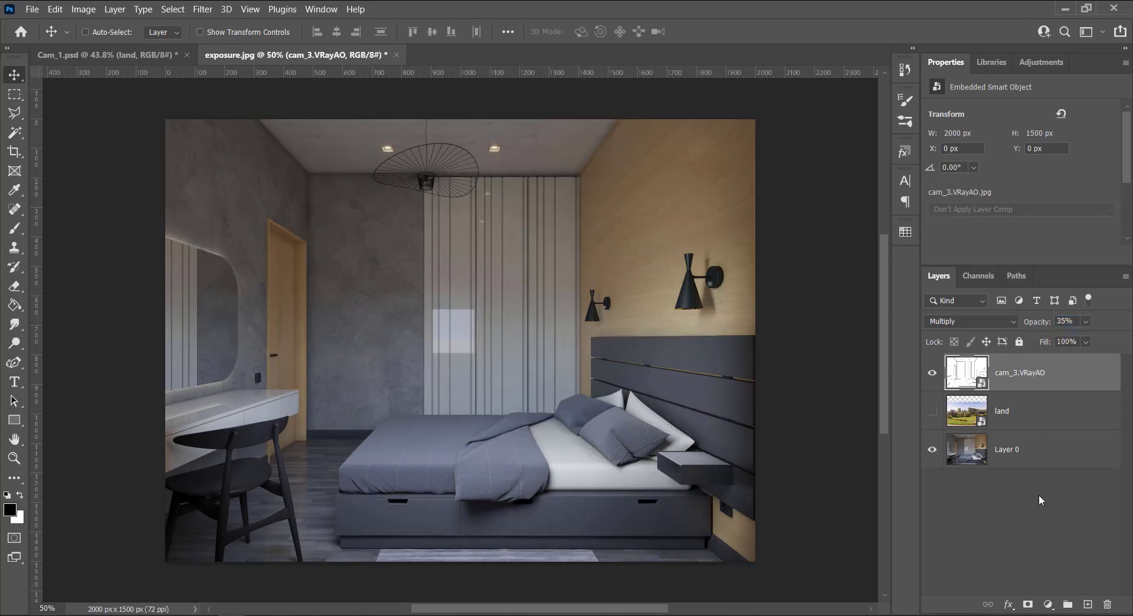
{"action": "left_click", "coordinate": [1042, 501]}
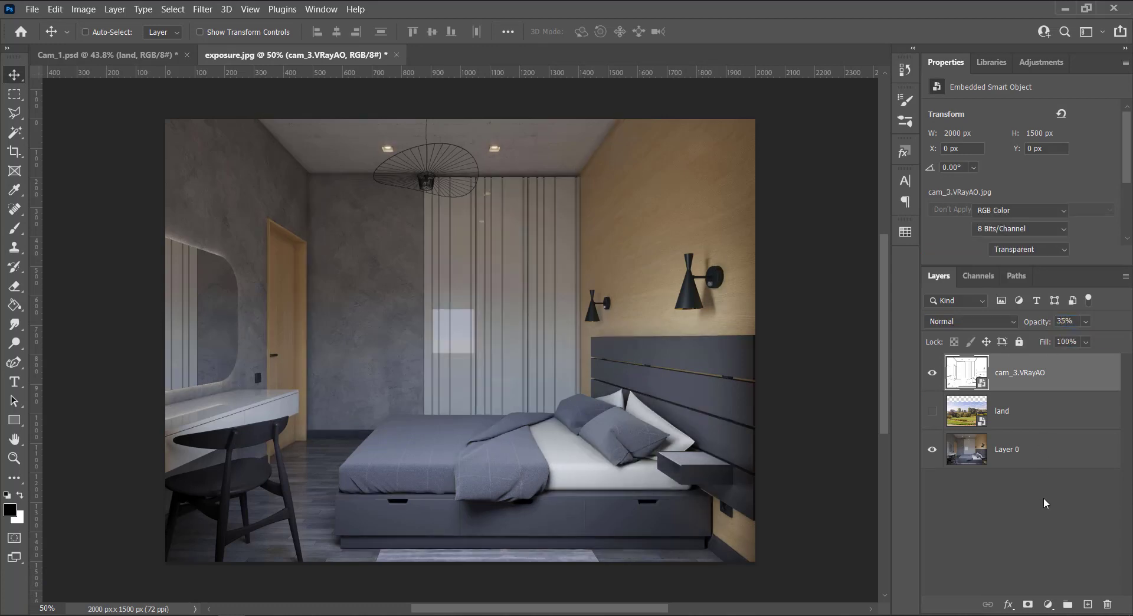
With Layer 0 selected, outline the back-wall window using the Polygonal Lasso
{"action": "left_click", "coordinate": [1024, 428]}
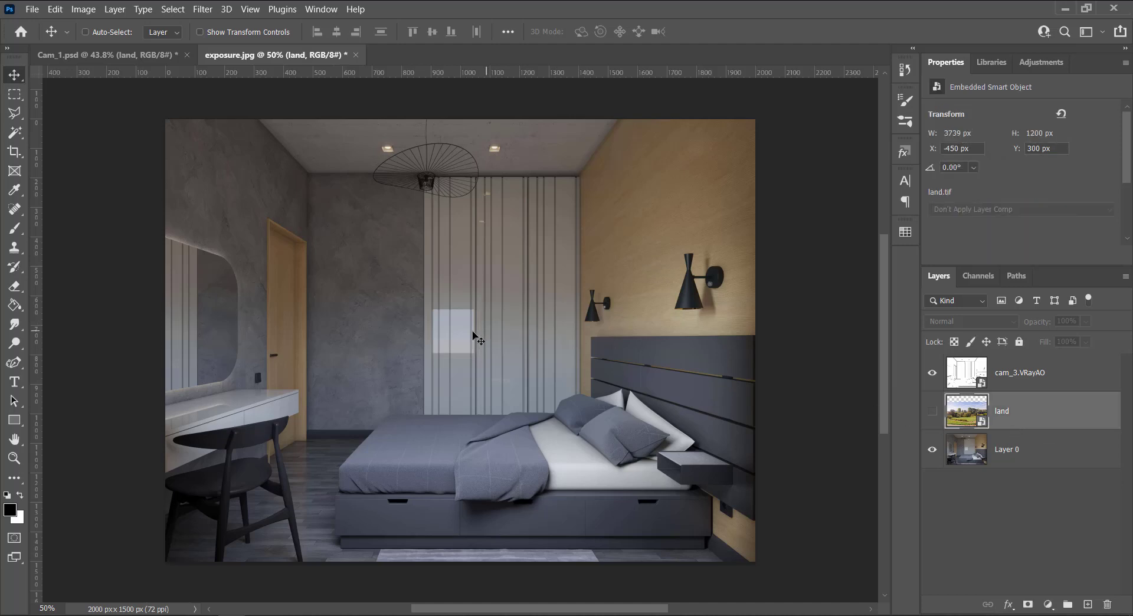
{"action": "left_click", "coordinate": [931, 413]}
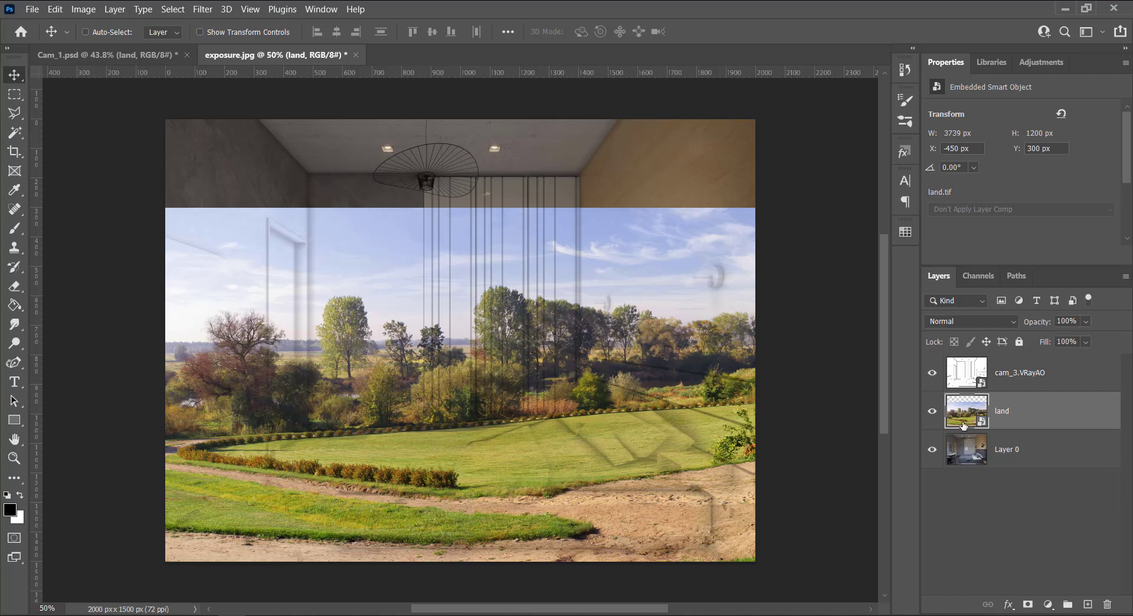
{"action": "left_click", "coordinate": [933, 411]}
{"action": "left_click", "coordinate": [1003, 449]}
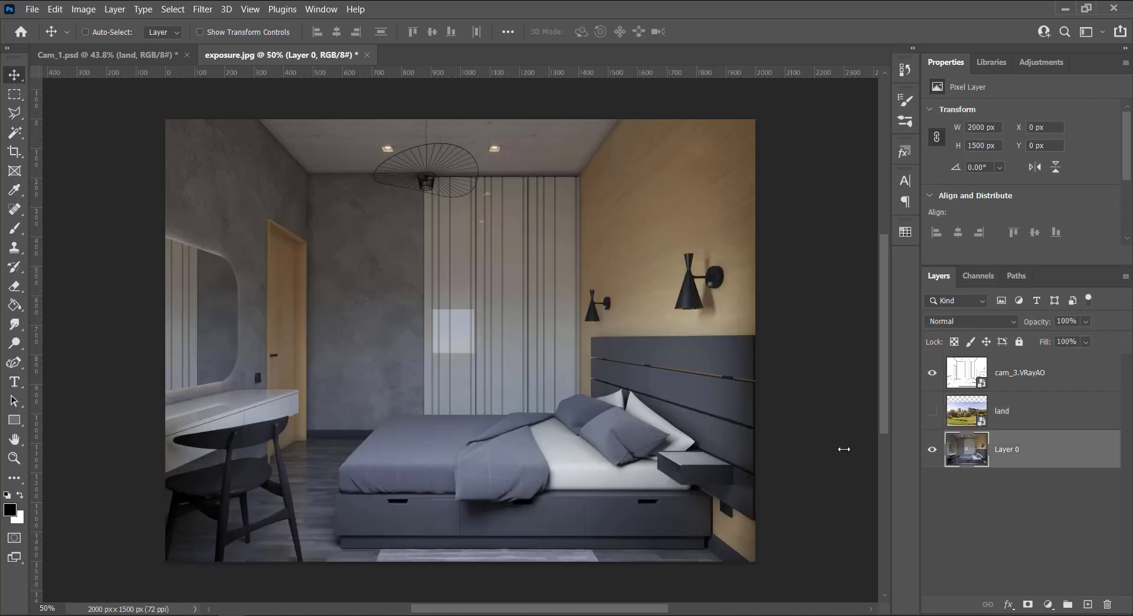
{"action": "left_click", "coordinate": [14, 113]}
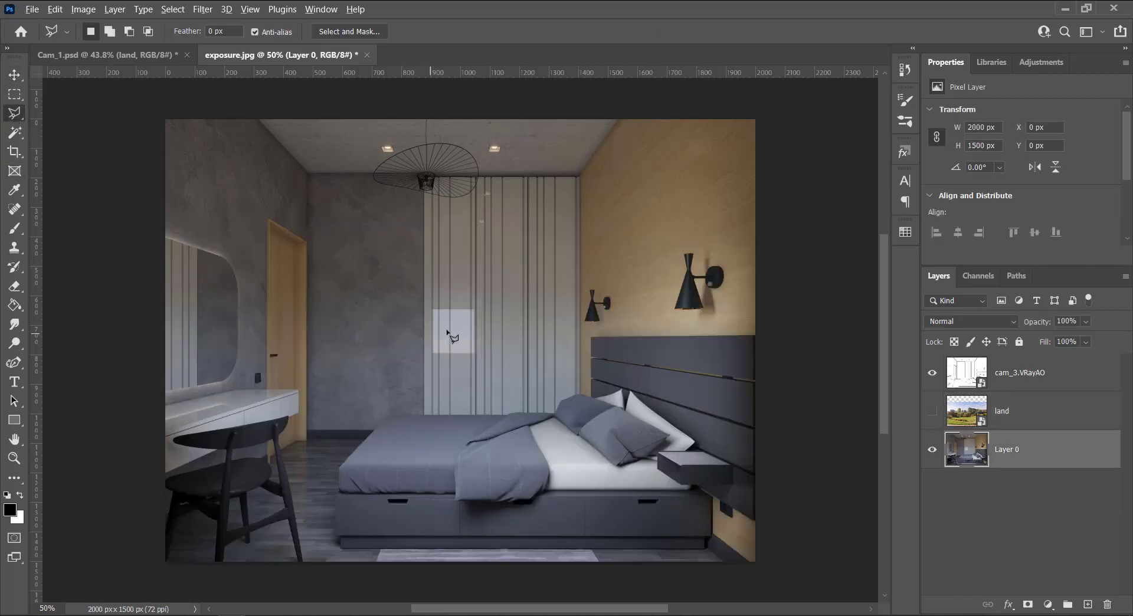
{"action": "scroll", "coordinate": [455, 325], "scroll_direction": "up", "scroll_amount": 2}
{"action": "scroll", "coordinate": [462, 342], "scroll_direction": "up", "scroll_amount": 2}
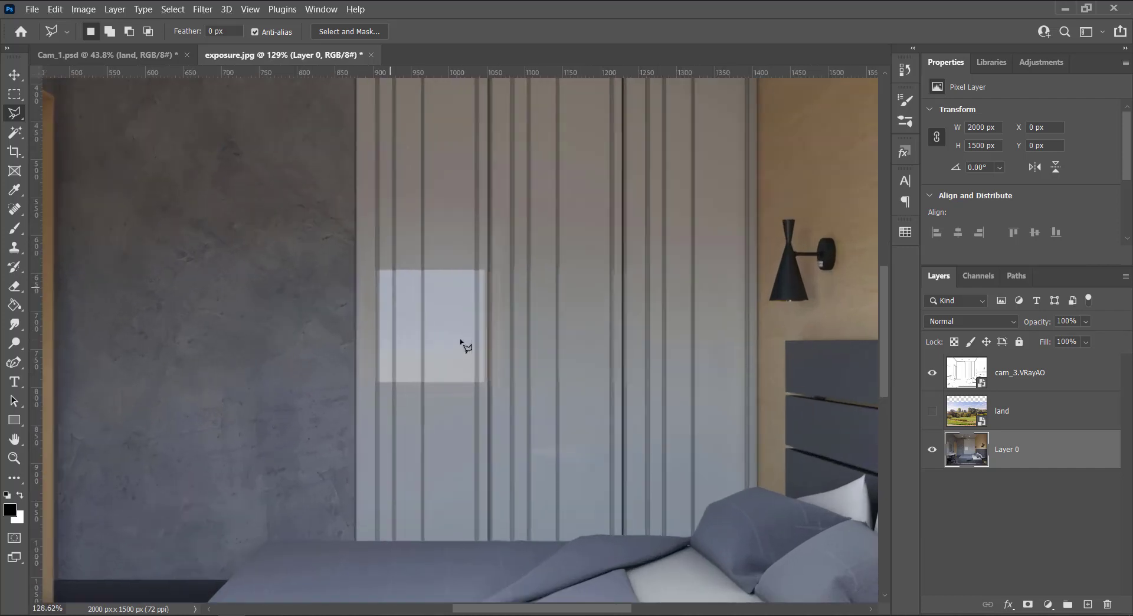
{"action": "left_click", "coordinate": [378, 269]}
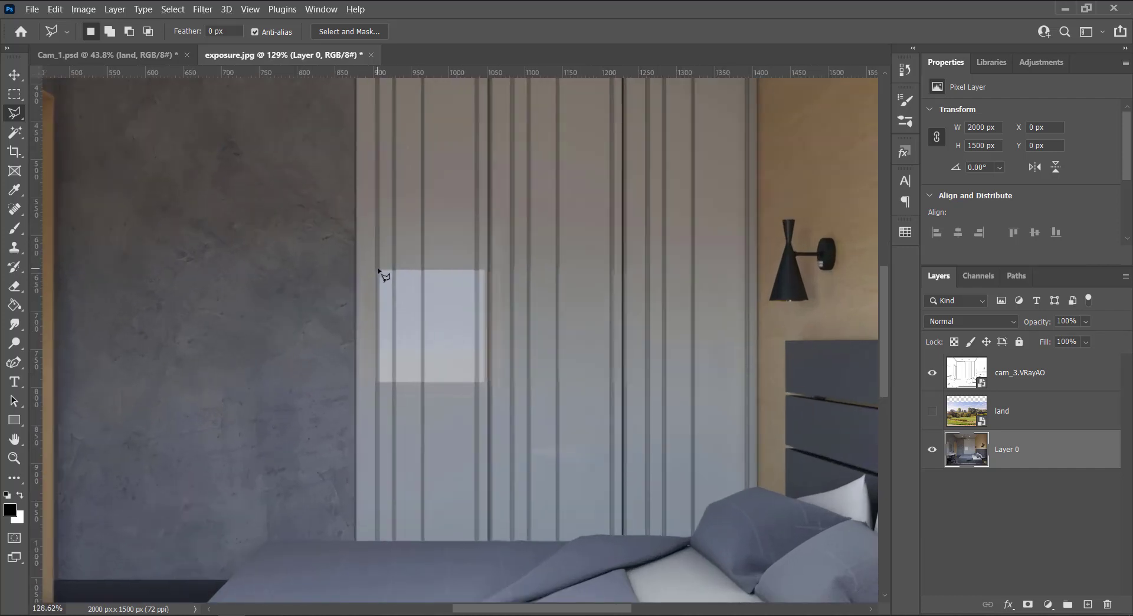
{"action": "left_click", "coordinate": [486, 270]}
{"action": "left_click", "coordinate": [485, 382]}
{"action": "left_click", "coordinate": [379, 382]}
{"action": "left_click", "coordinate": [379, 270]}
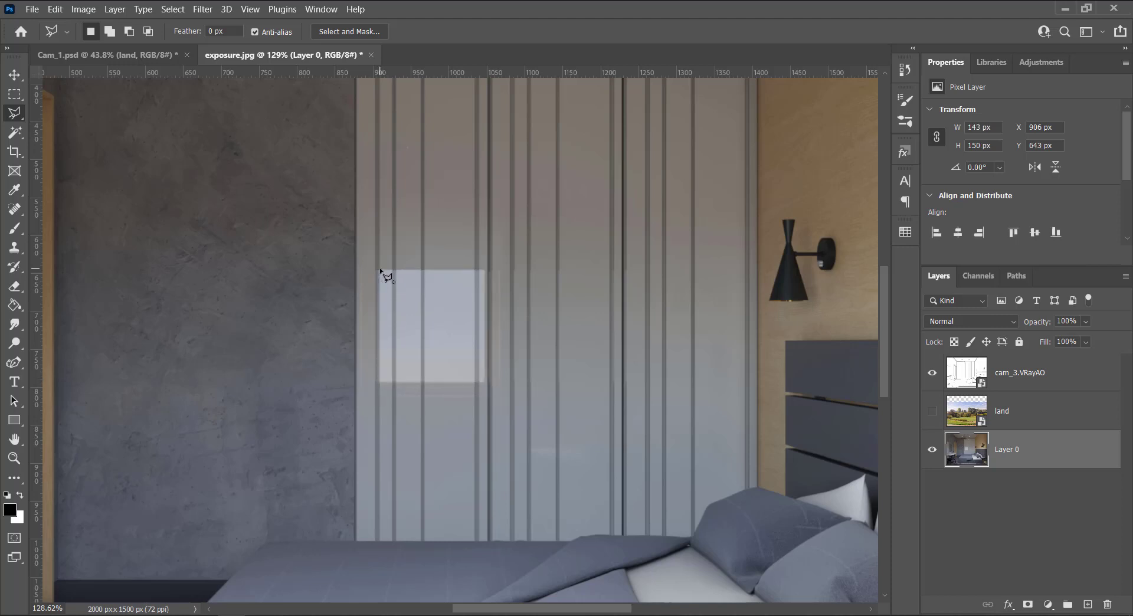
Show the land layer and add a layer mask from the window selection
{"action": "left_click", "coordinate": [932, 411]}
{"action": "left_click", "coordinate": [960, 416]}
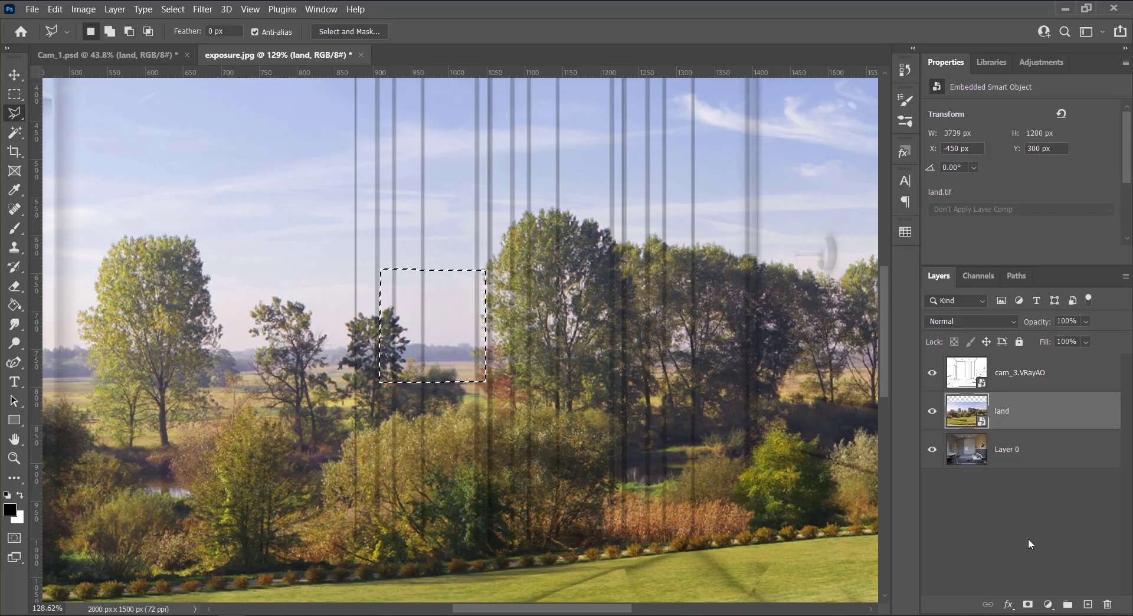
{"action": "left_click", "coordinate": [1028, 605]}
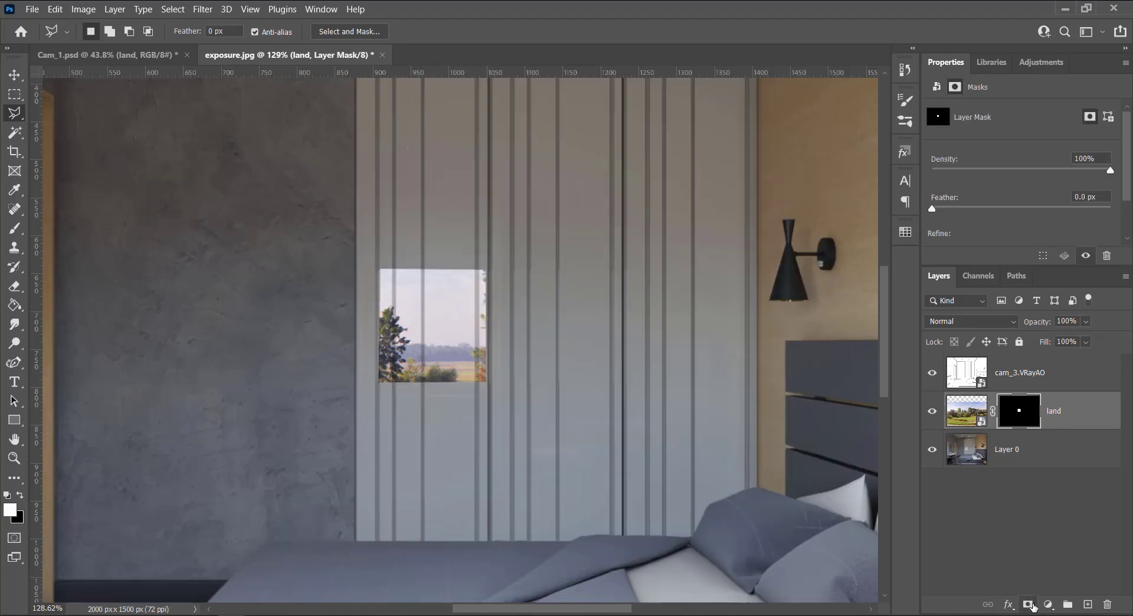
{"action": "key", "text": "v"}
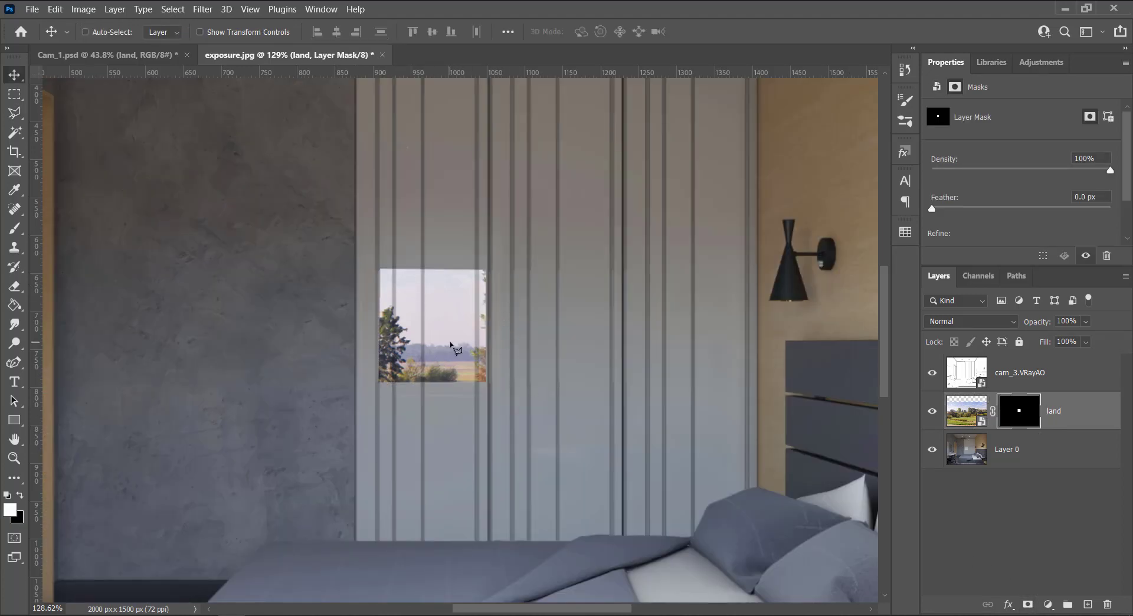
{"action": "key", "text": "ctrl+0"}
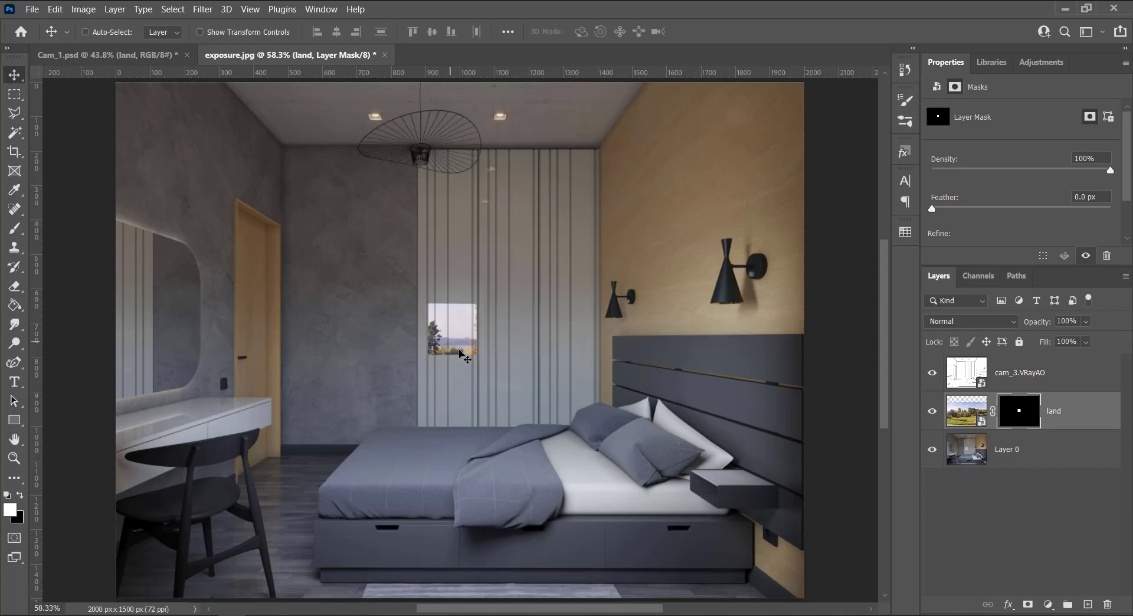
{"action": "scroll", "coordinate": [464, 357], "scroll_direction": "down", "scroll_amount": 1}
Set the land layer to Soft Light blend mode at 75% opacity
{"action": "left_click", "coordinate": [950, 407]}
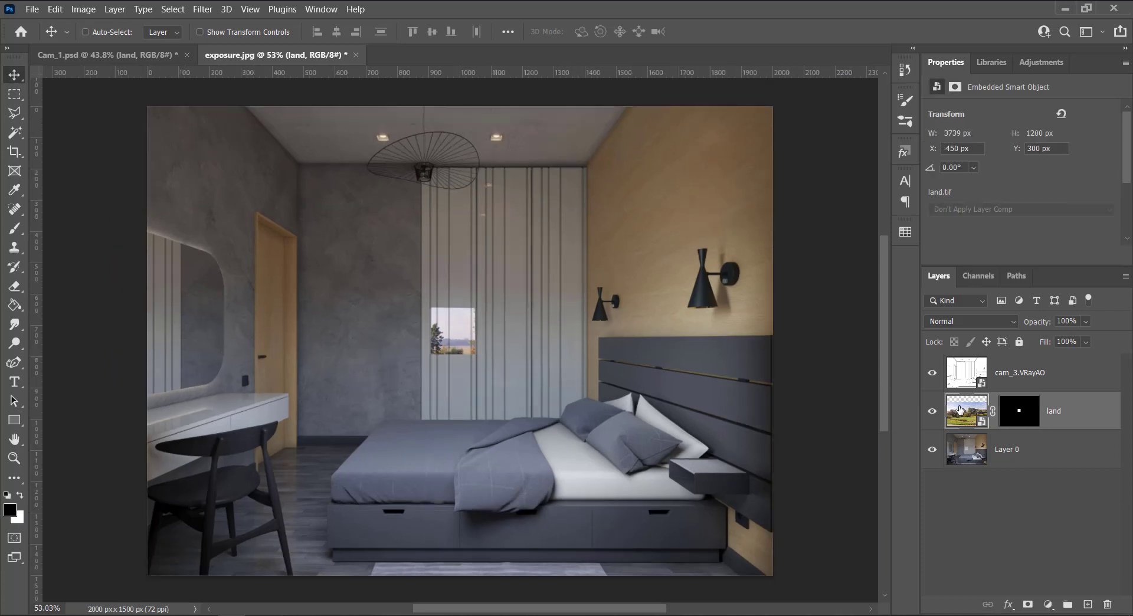
{"action": "left_click", "coordinate": [951, 325]}
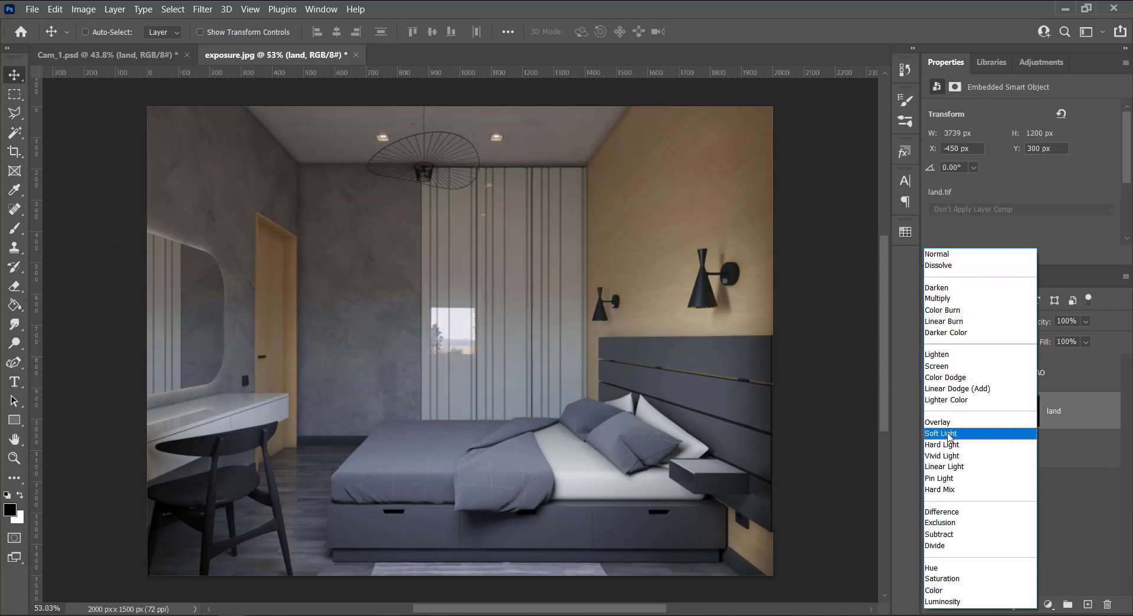
{"action": "left_click", "coordinate": [947, 433]}
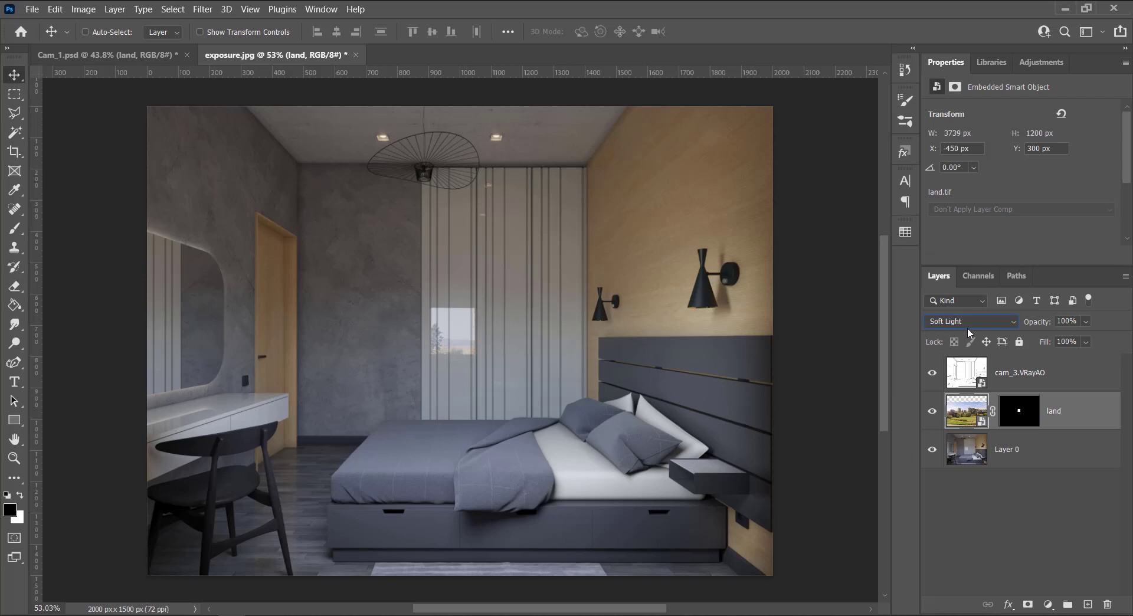
{"action": "left_click_drag", "start_coordinate": [1042, 324], "coordinate": [1038, 329]}
{"action": "left_click", "coordinate": [969, 416]}
Move and scale the landscape down to about 3333 × 1070 px behind the window
{"action": "mouse_move", "coordinate": [495, 364]}
{"action": "left_mouse_down"}
{"action": "mouse_move", "coordinate": [433, 340]}
{"action": "mouse_move", "coordinate": [515, 349]}
{"action": "left_mouse_up"}
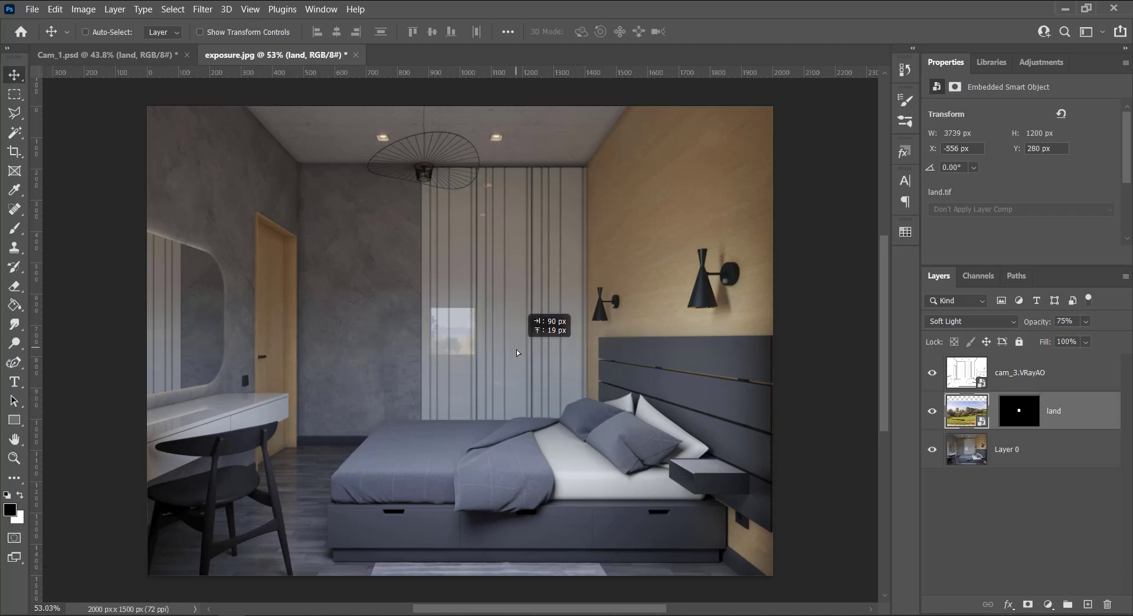
{"action": "key", "text": "ctrl+t"}
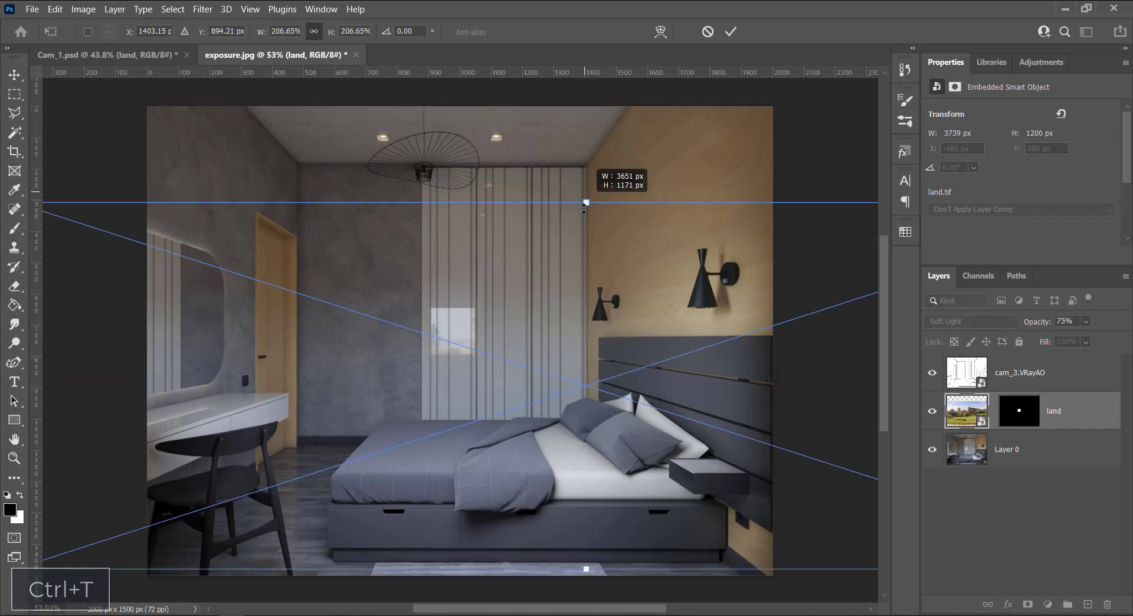
{"action": "left_click_drag", "start_coordinate": [585, 193], "coordinate": [585, 232]}
{"action": "left_click_drag", "start_coordinate": [583, 300], "coordinate": [577, 282]}
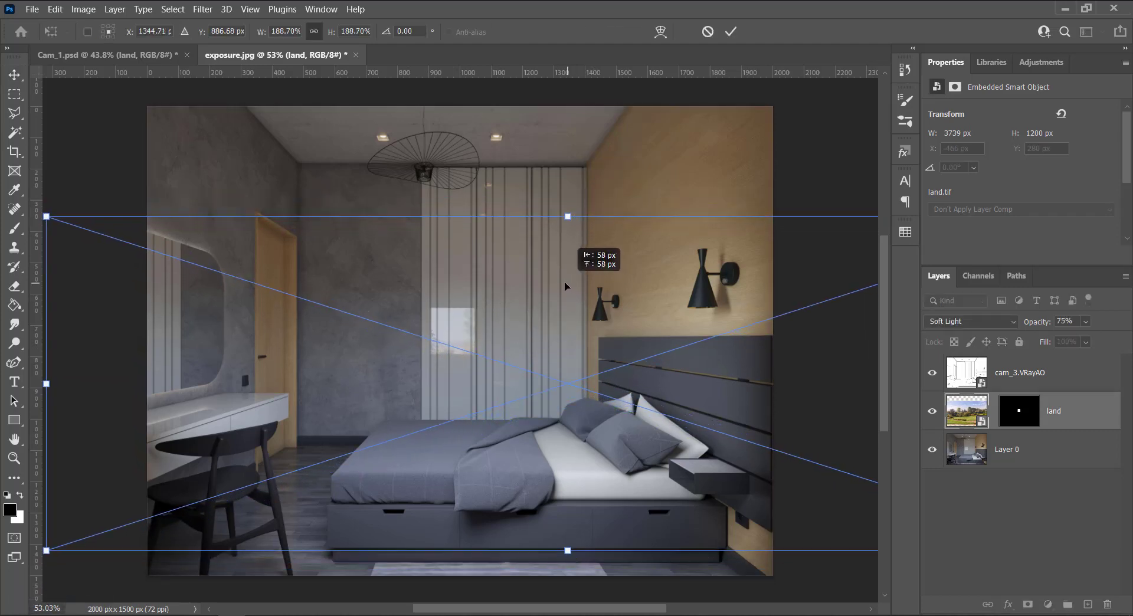
{"action": "key", "text": "Return"}
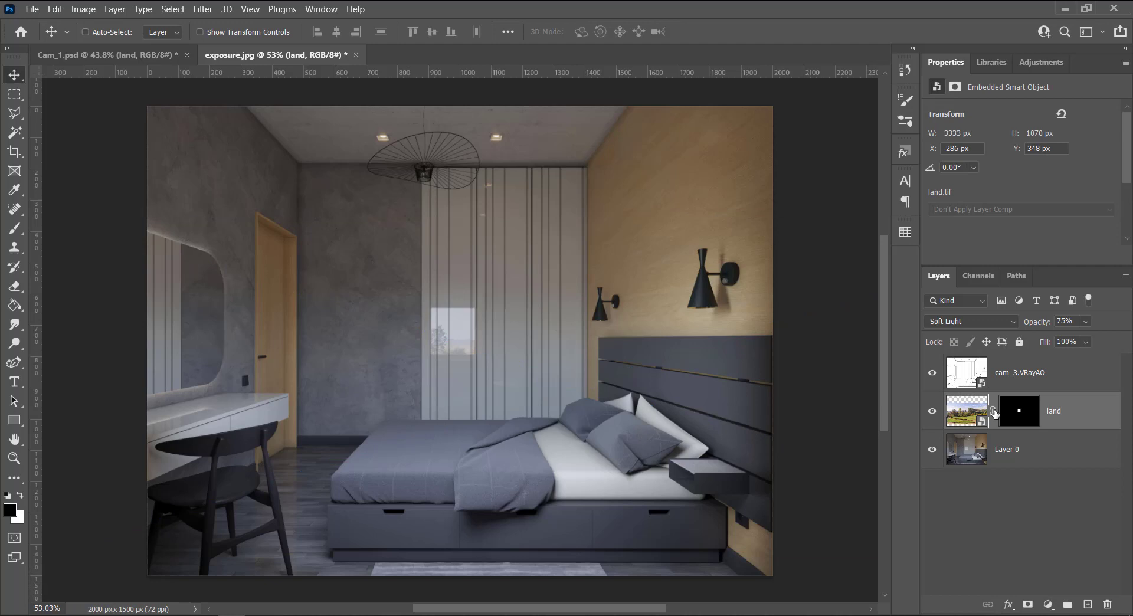
{"action": "left_click", "coordinate": [1047, 378]}
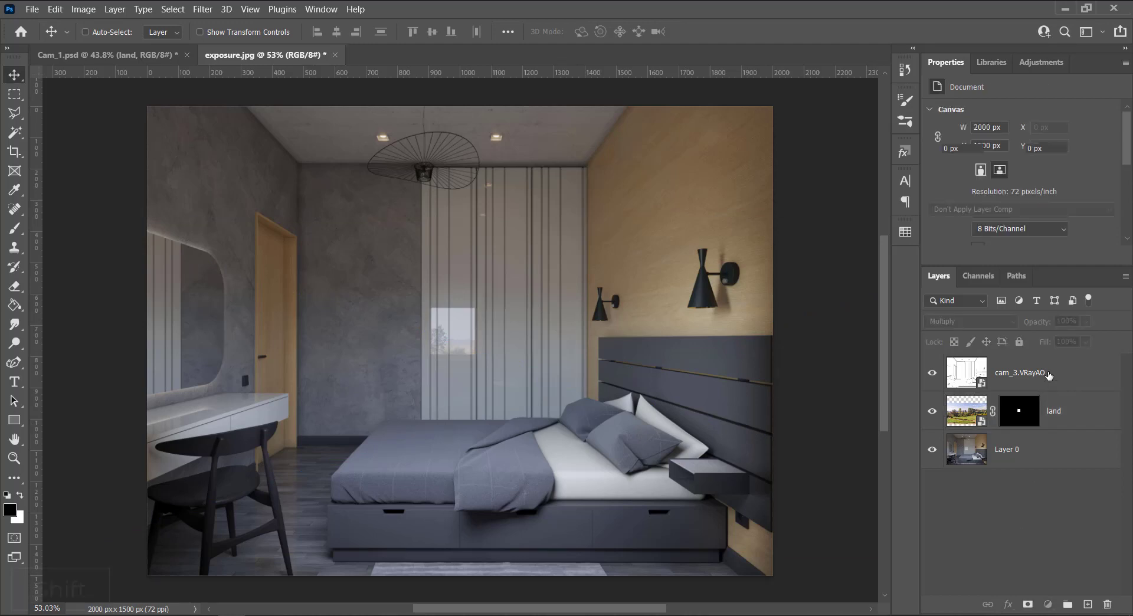
Group all three exposure layers as Group 1 and stamp a merged copy as a smart object
{"action": "left_click", "coordinate": [1054, 459], "text": "shift"}
{"action": "key", "text": "ctrl+g"}
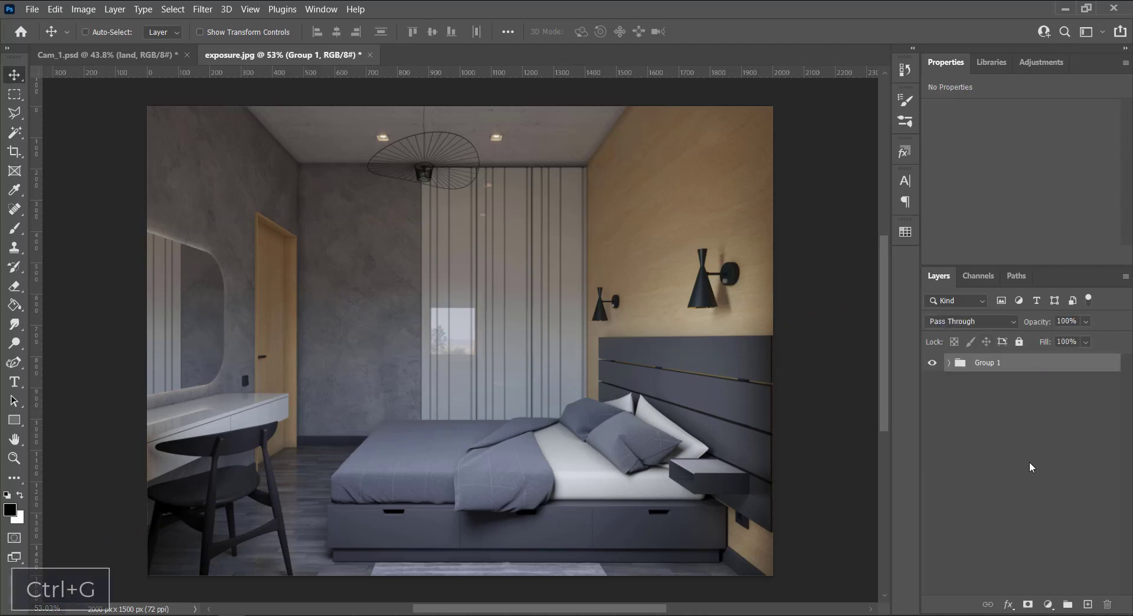
{"action": "key", "text": "ctrl+alt+e"}
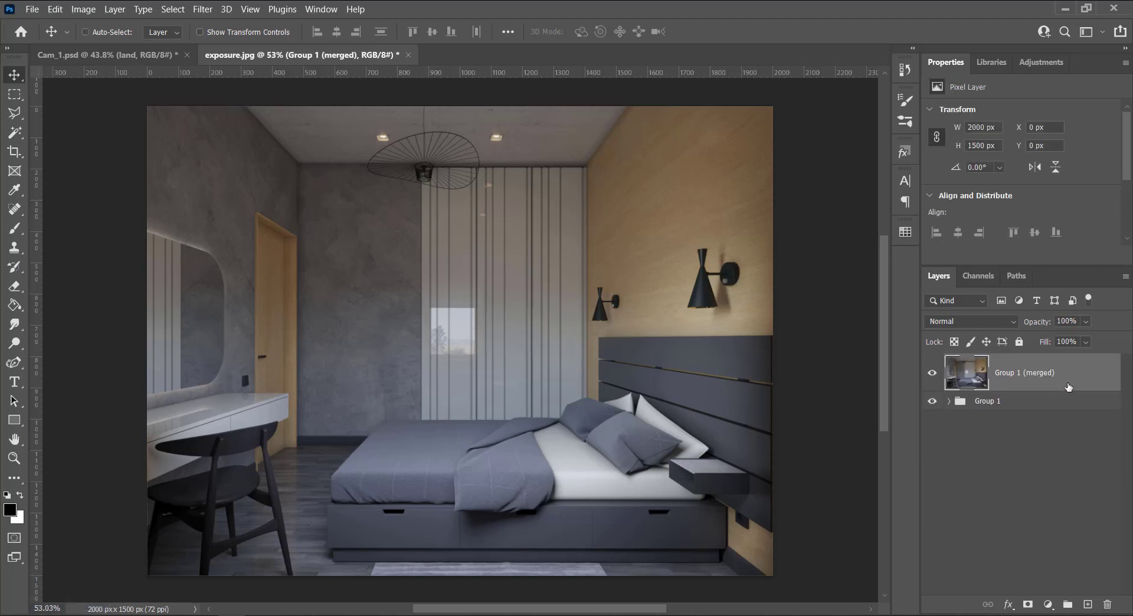
{"action": "right_click", "coordinate": [1108, 377]}
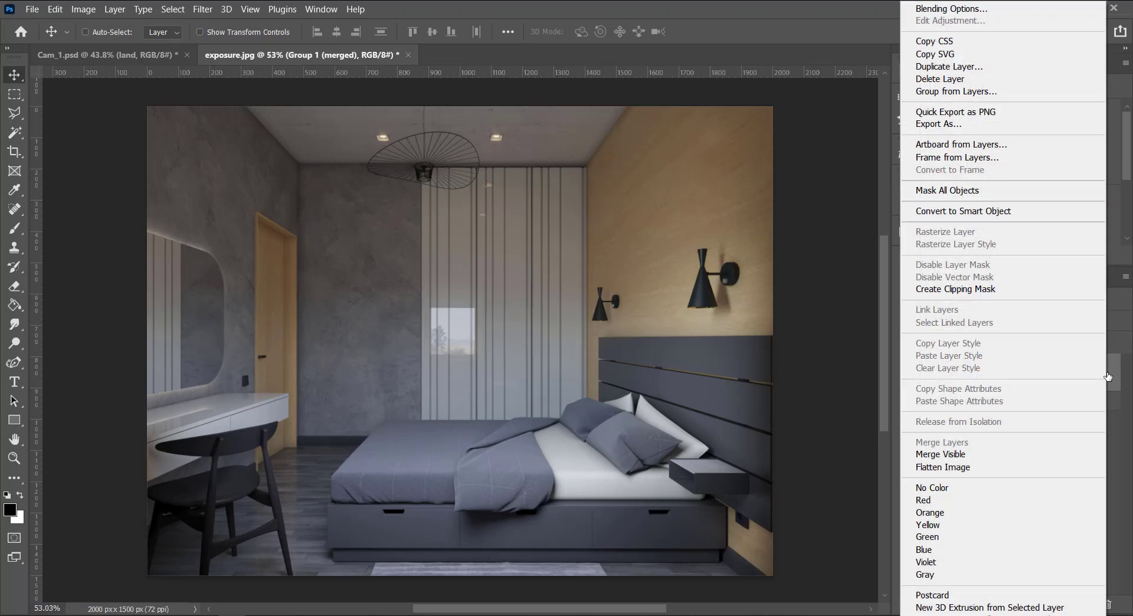
{"action": "left_click", "coordinate": [1053, 214]}
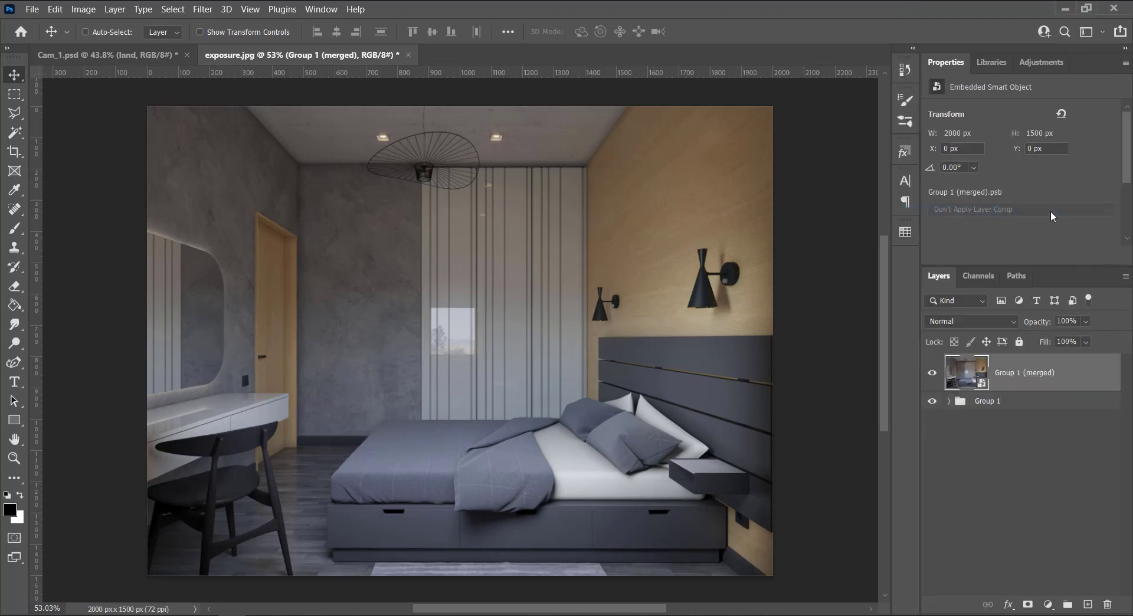
{"action": "left_click_drag", "start_coordinate": [258, 136], "coordinate": [1050, 379]}
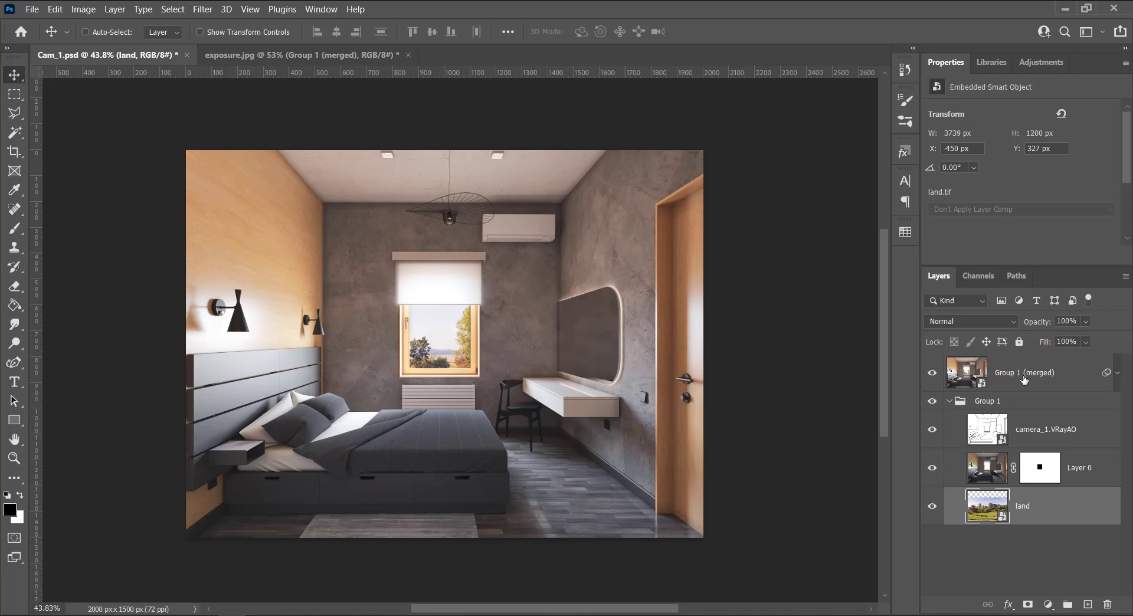
Duplicate Cam_1's graded merged layer into the exposure.jpg document
{"action": "right_click", "coordinate": [1086, 379]}
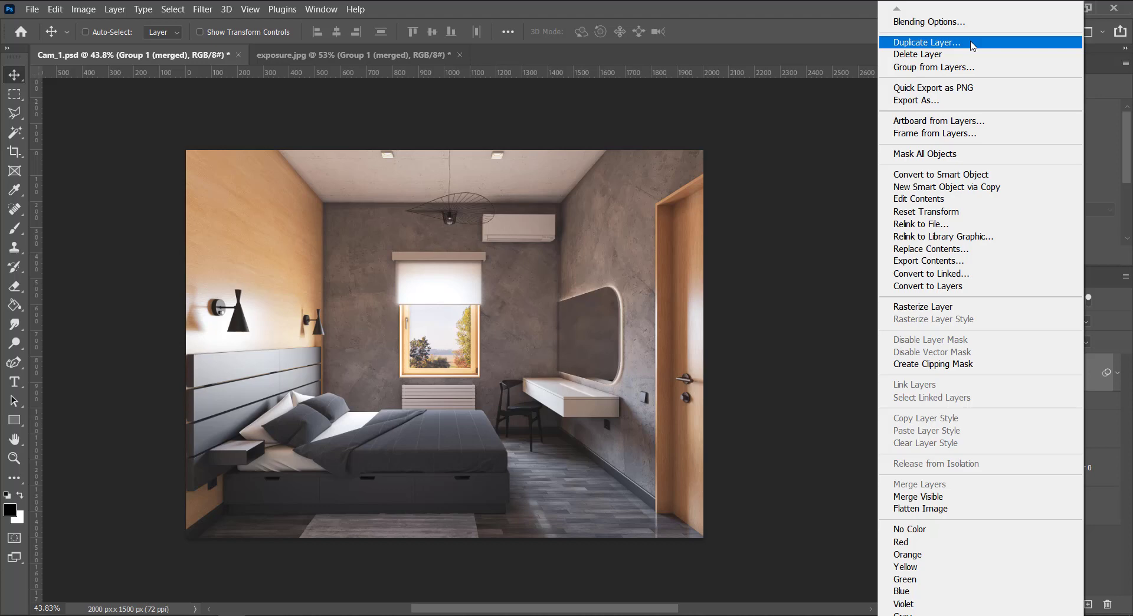
{"action": "left_click", "coordinate": [972, 45]}
{"action": "left_click", "coordinate": [553, 221]}
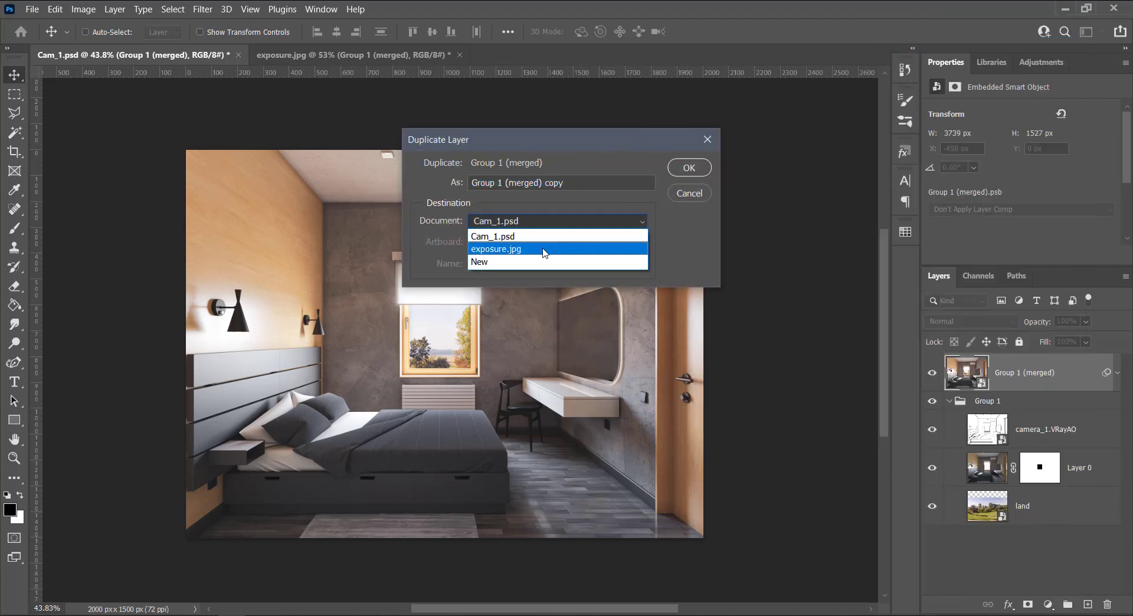
{"action": "left_click", "coordinate": [554, 248]}
{"action": "left_click", "coordinate": [689, 168]}
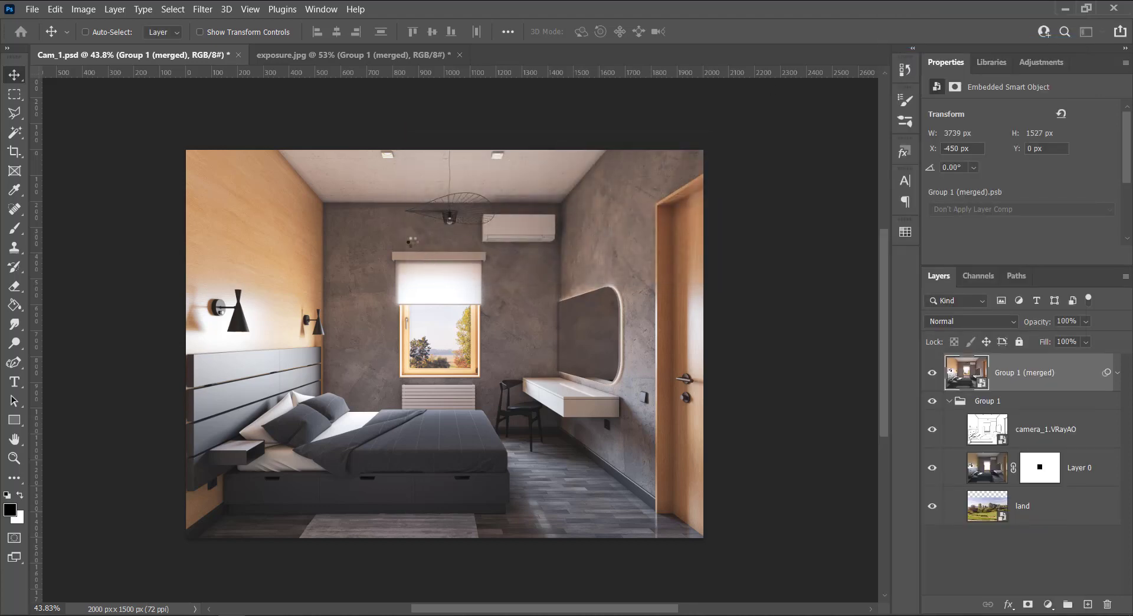
In exposure.jpg, copy the Camera Raw filter to the lower merged layer and delete the duplicate
{"action": "left_click", "coordinate": [324, 55]}
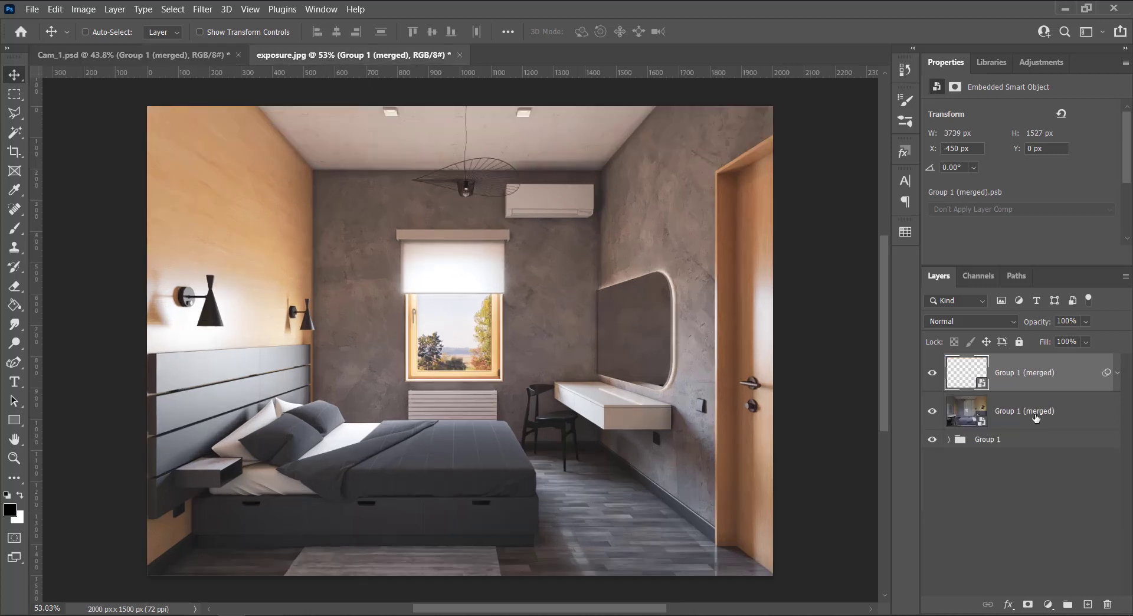
{"action": "mouse_move", "coordinate": [1029, 393]}
{"action": "left_mouse_down"}
{"action": "mouse_move", "coordinate": [1108, 372]}
{"action": "mouse_move", "coordinate": [1101, 417]}
{"action": "left_mouse_up"}
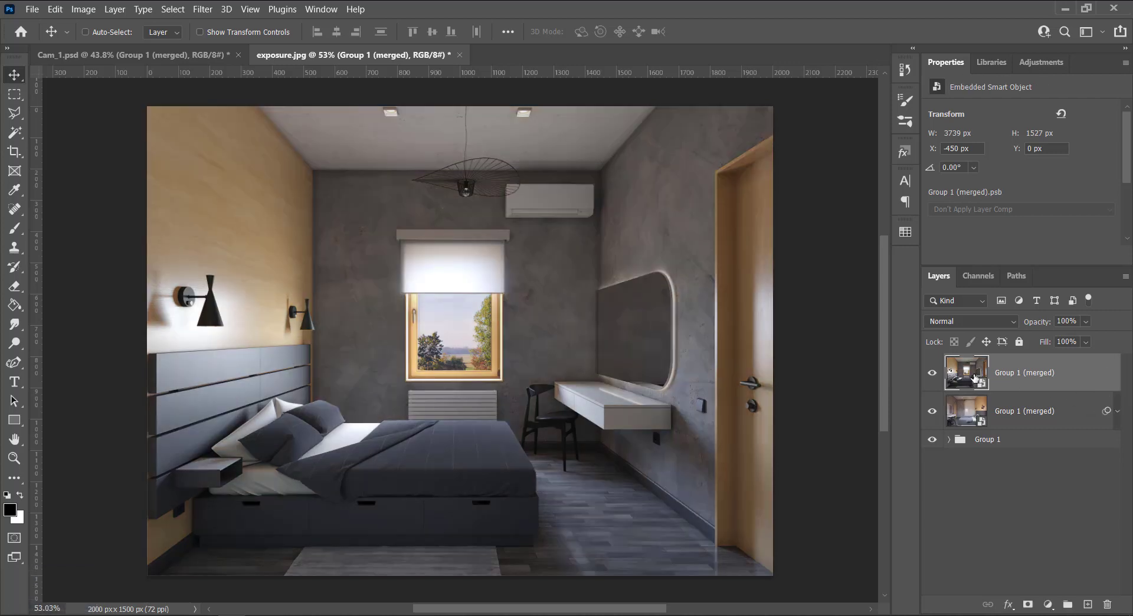
{"action": "key", "text": "Delete"}
{"action": "left_click", "coordinate": [1107, 605]}
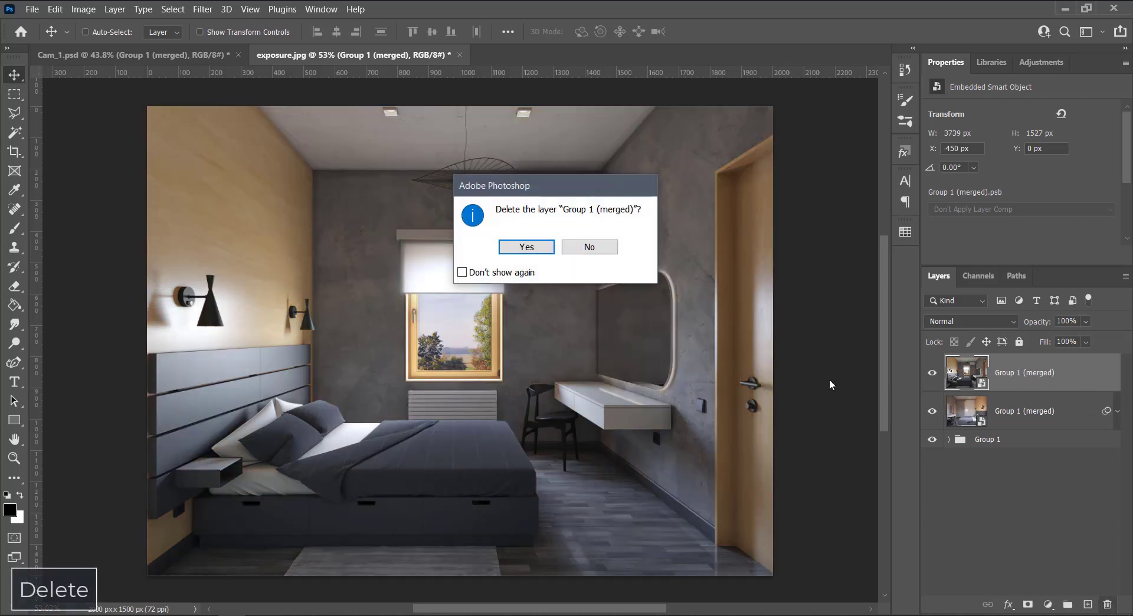
{"action": "left_click", "coordinate": [530, 247]}
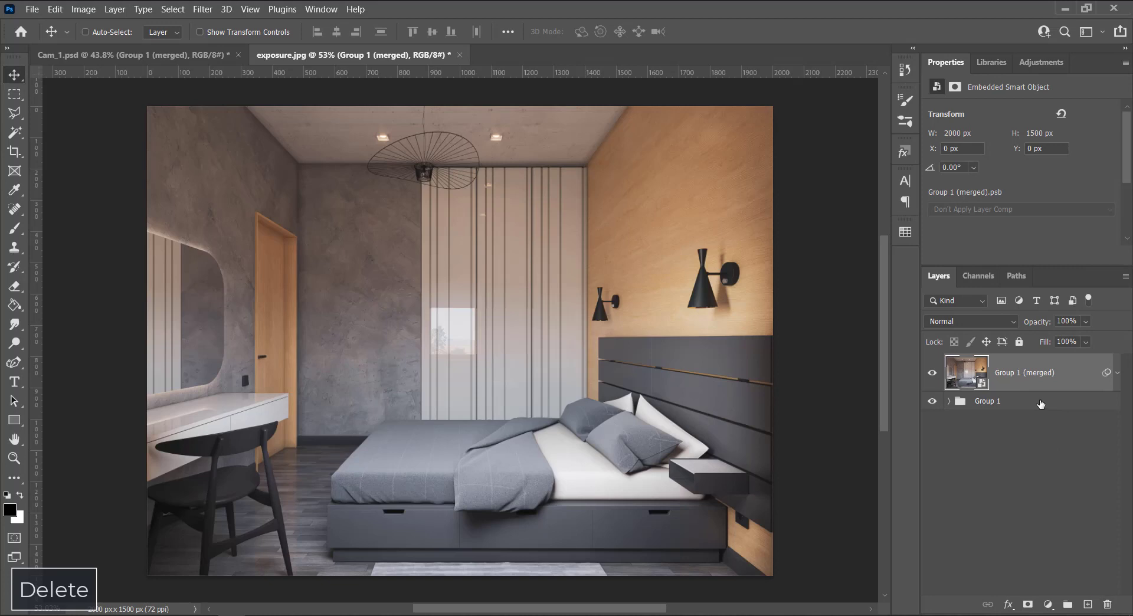
{"action": "left_click", "coordinate": [1116, 374]}
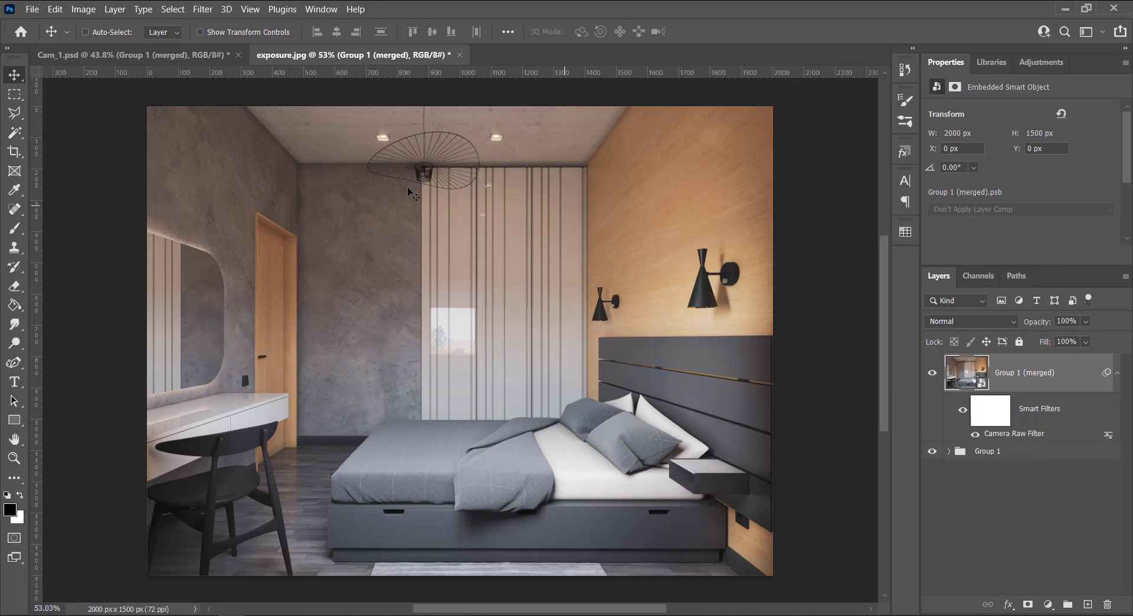
Reopen the Camera Raw filter and lower Exposure from +0.35 to about +0.10
{"action": "double_click", "coordinate": [1020, 436]}
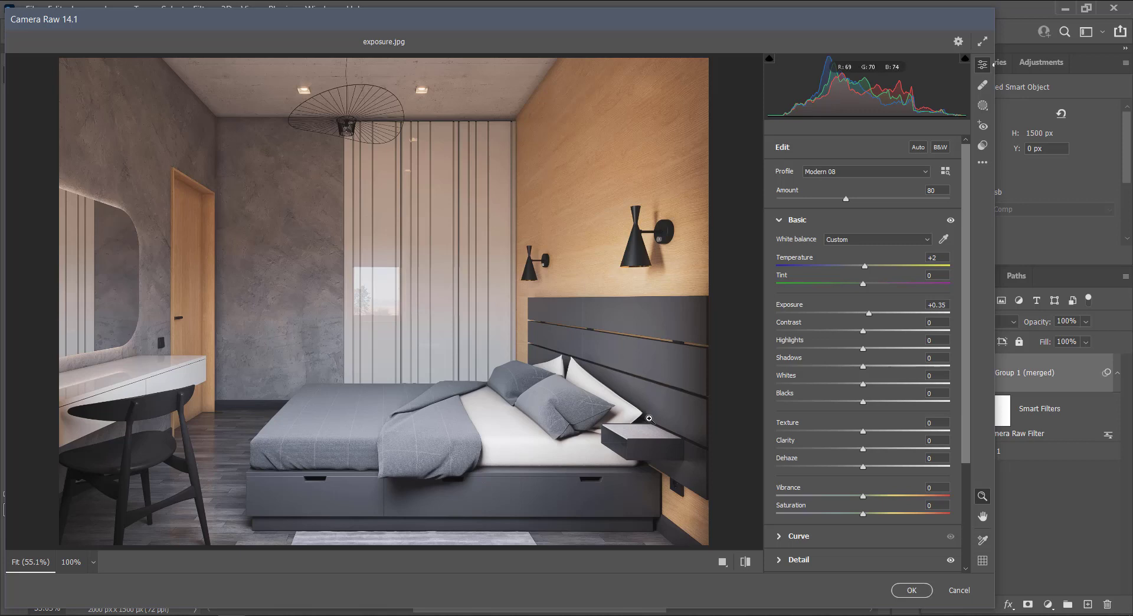
{"action": "left_click", "coordinate": [942, 304]}
{"action": "scroll", "coordinate": [942, 304], "scroll_direction": "down", "scroll_amount": 4}
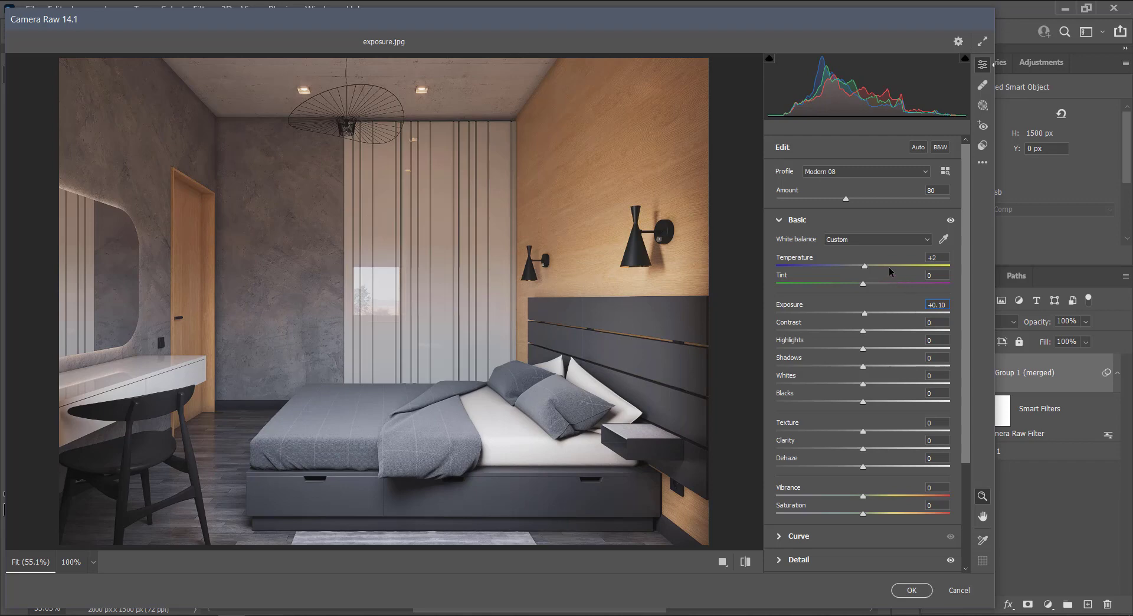
{"action": "left_click", "coordinate": [911, 591]}
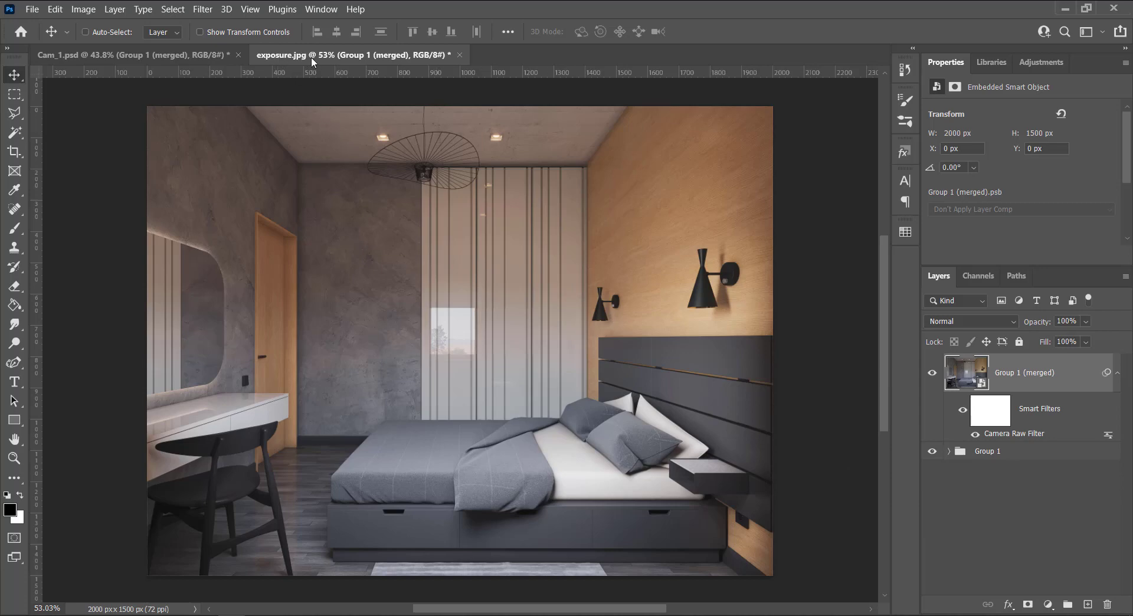
Save the document as exposure.psd in the cam_3 folder
{"action": "left_click", "coordinate": [32, 9]}
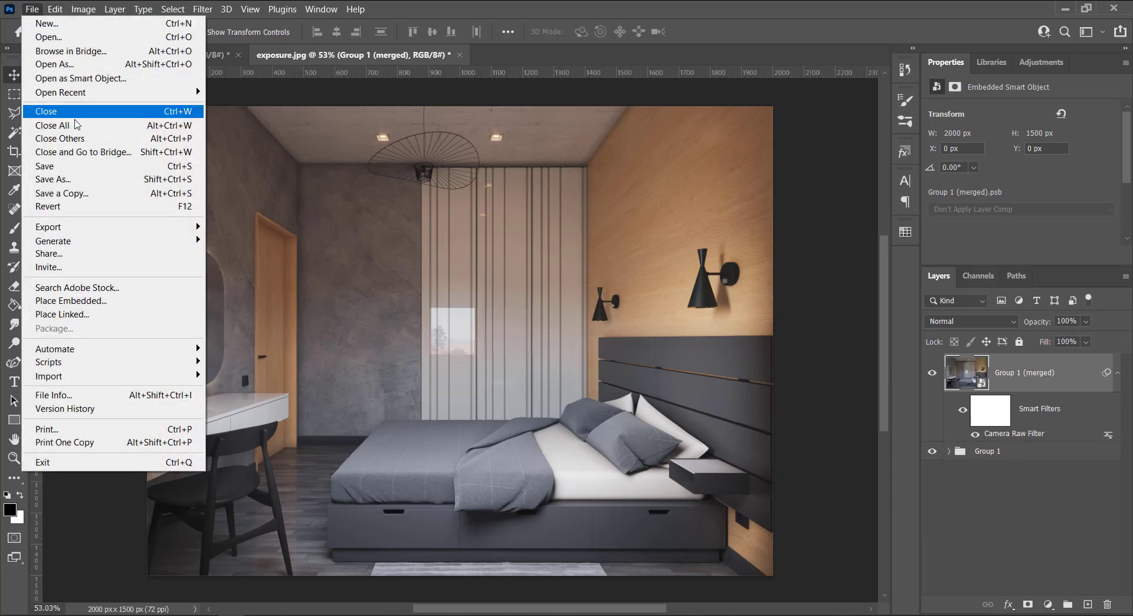
{"action": "left_click", "coordinate": [75, 168]}
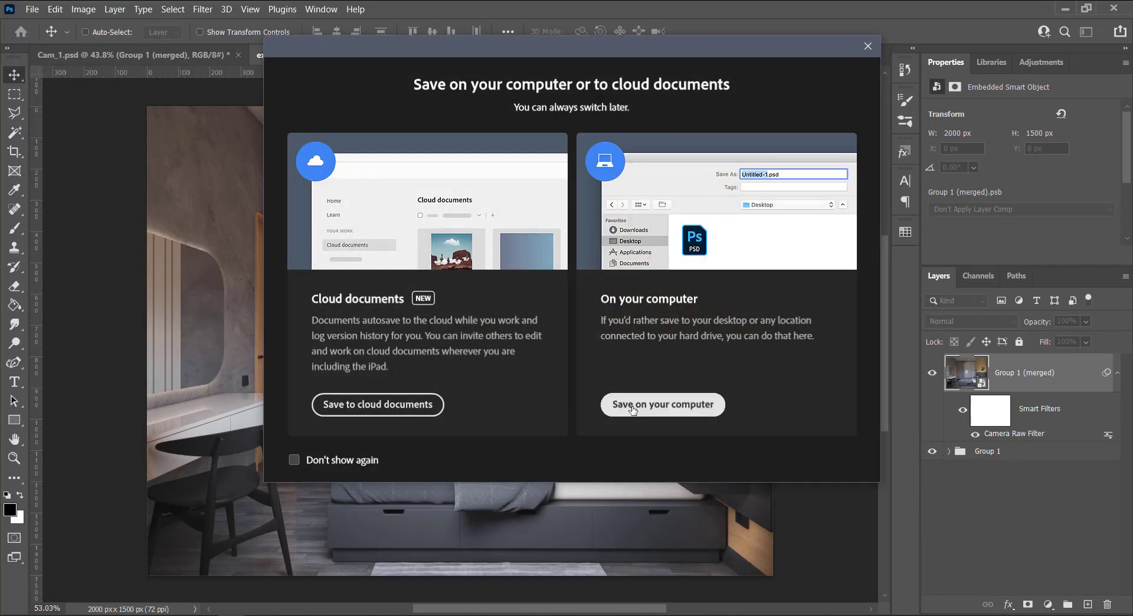
{"action": "left_click", "coordinate": [632, 409]}
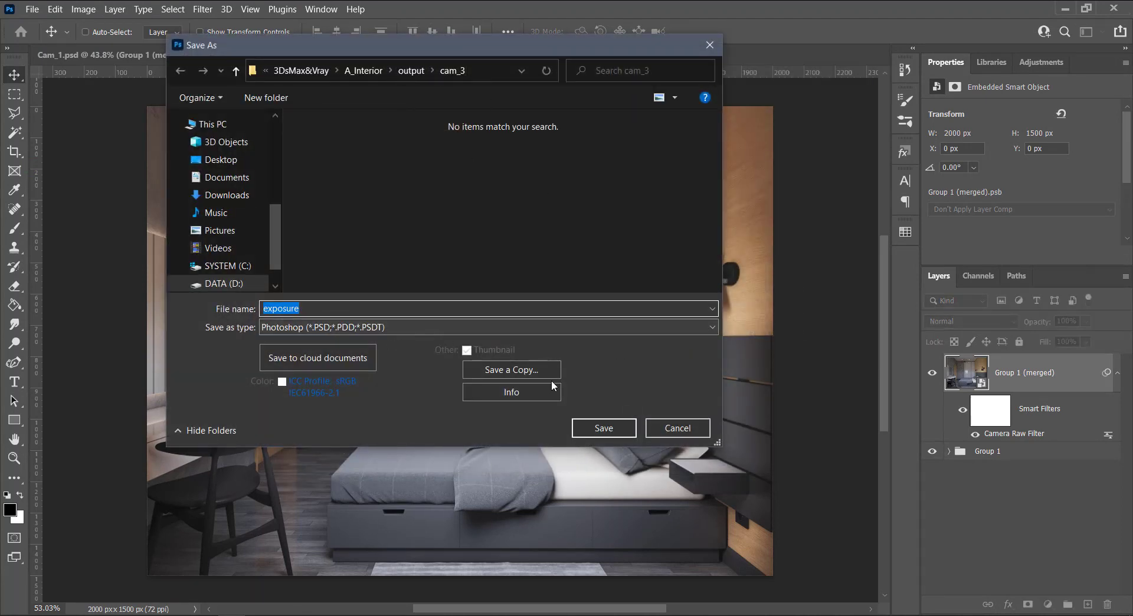
{"action": "left_click", "coordinate": [582, 427]}
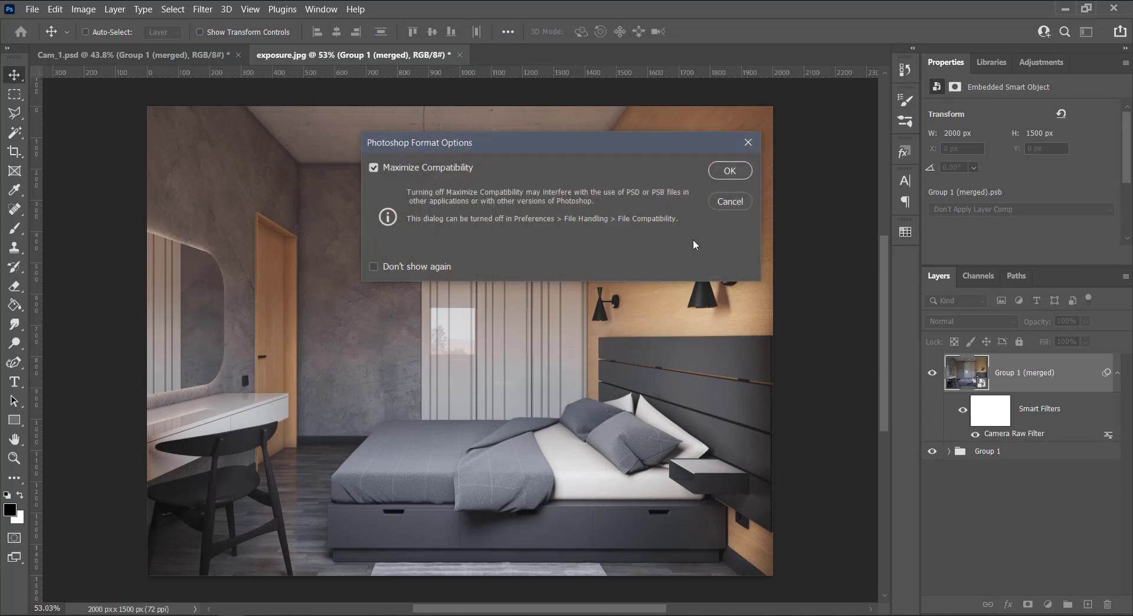
{"action": "left_click", "coordinate": [730, 170]}
Start saving a copy in the output folder with JPEG as the format
{"action": "left_click", "coordinate": [32, 9]}
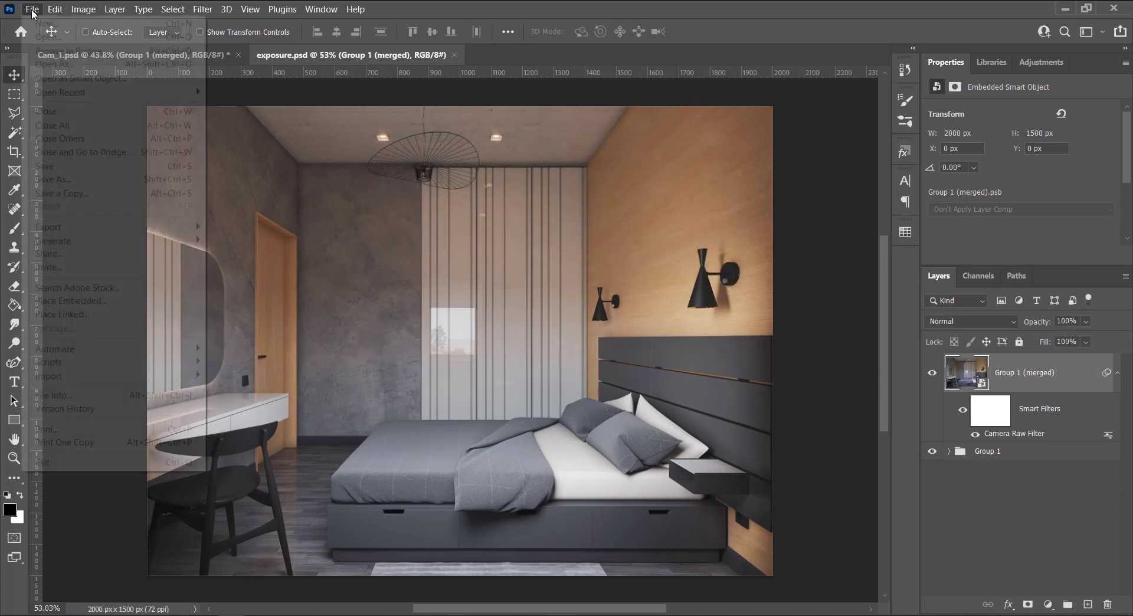
{"action": "left_click", "coordinate": [105, 193]}
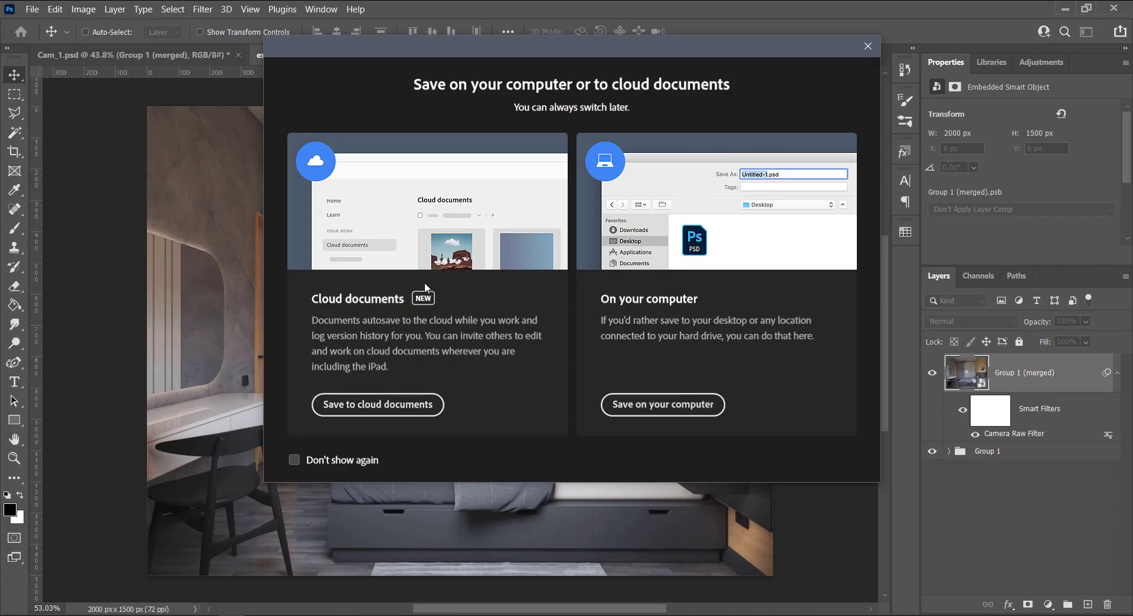
{"action": "left_click", "coordinate": [650, 412]}
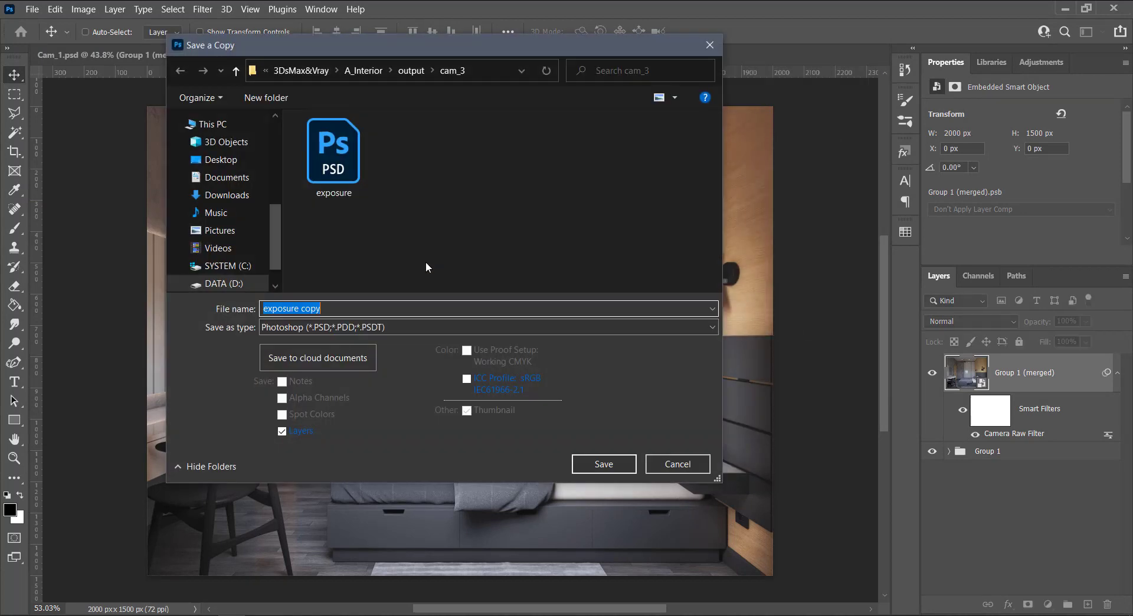
{"action": "left_click", "coordinate": [414, 73]}
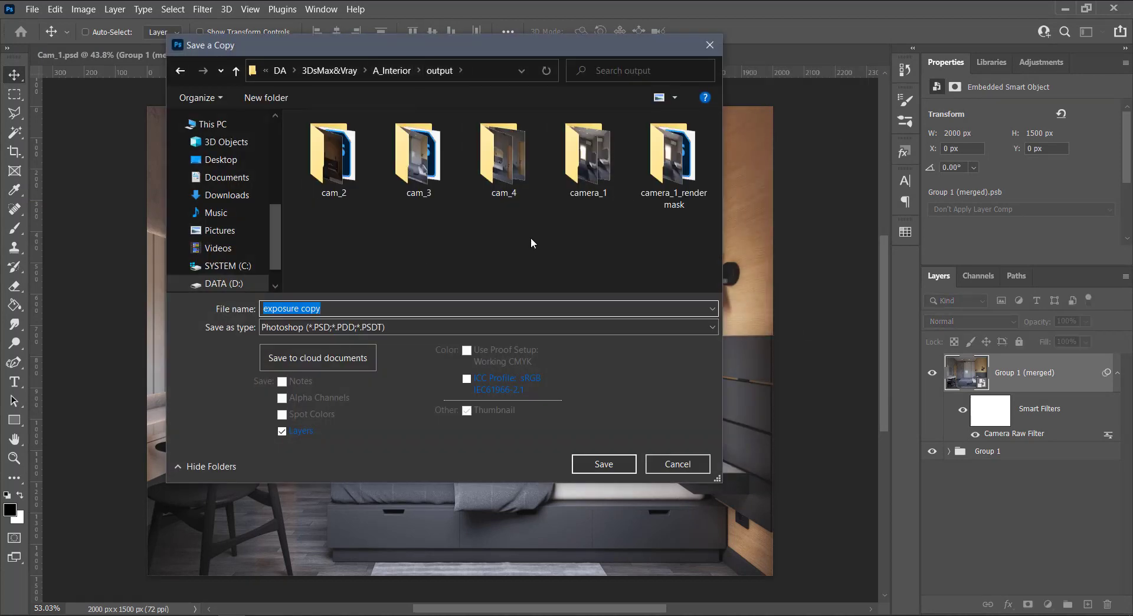
{"action": "left_click", "coordinate": [313, 329]}
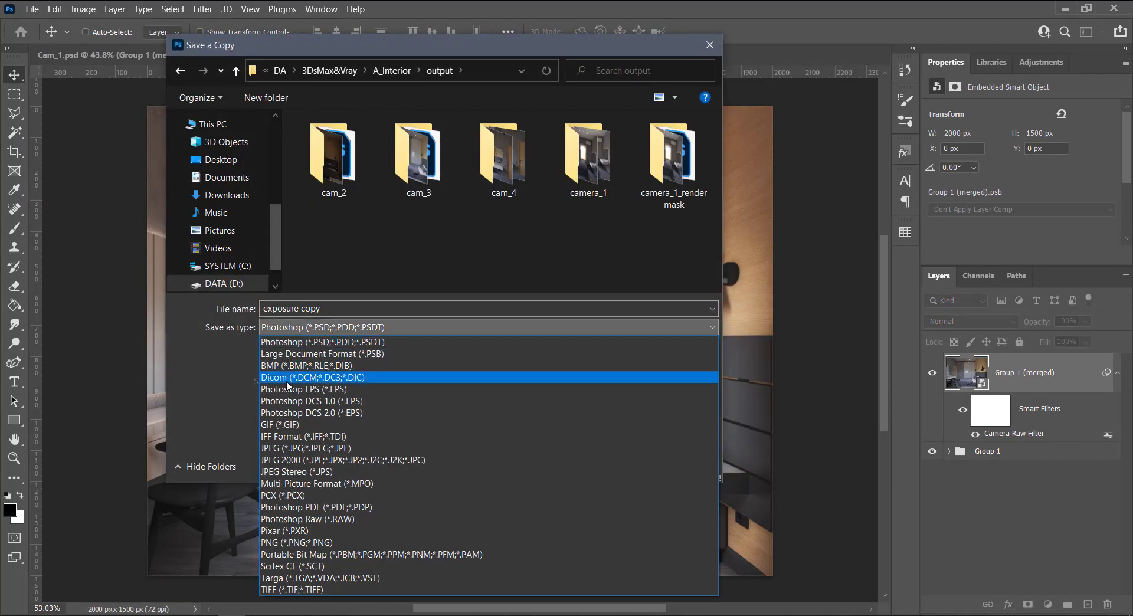
{"action": "left_click", "coordinate": [303, 442]}
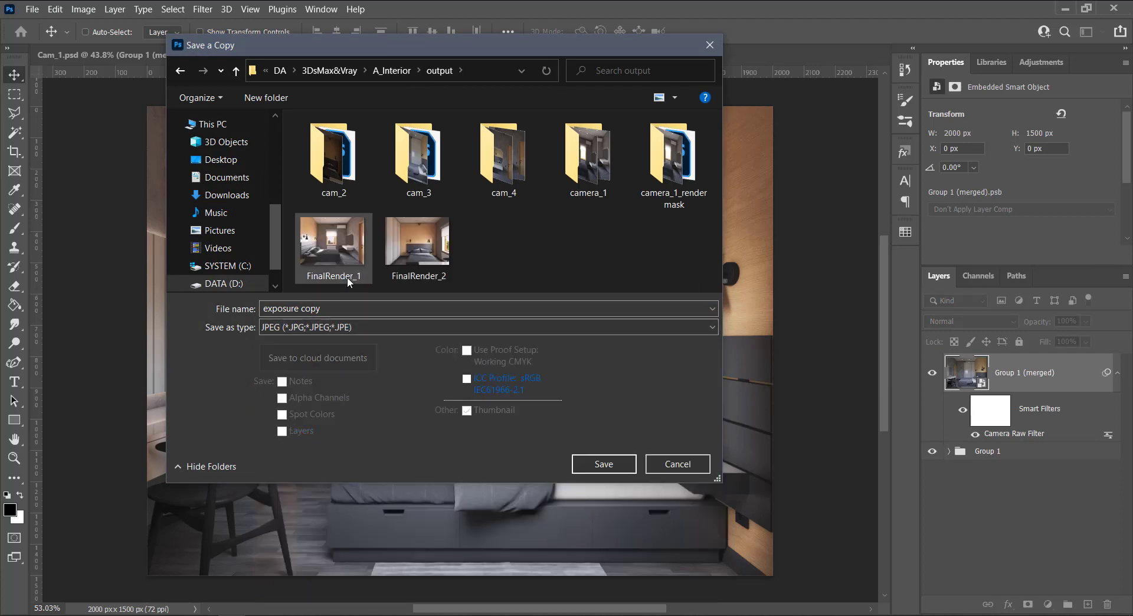
Name the copy FinalRender_3 and save it with JPEG quality 9
{"action": "left_click", "coordinate": [415, 278]}
{"action": "left_click", "coordinate": [406, 308]}
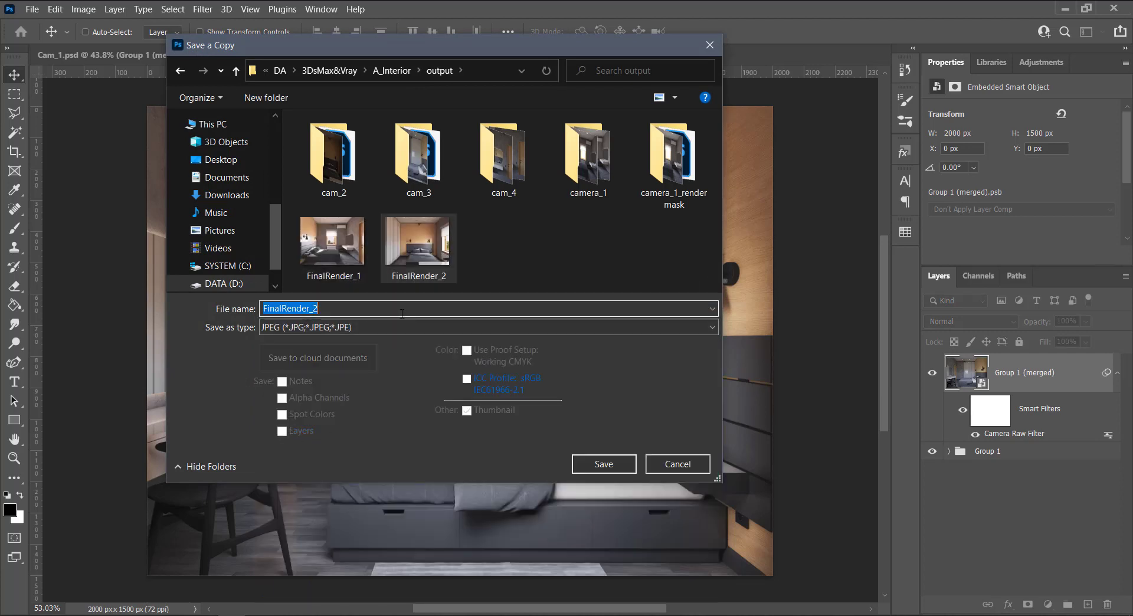
{"action": "key", "text": "BackSpace"}
{"action": "type", "text": "3"}
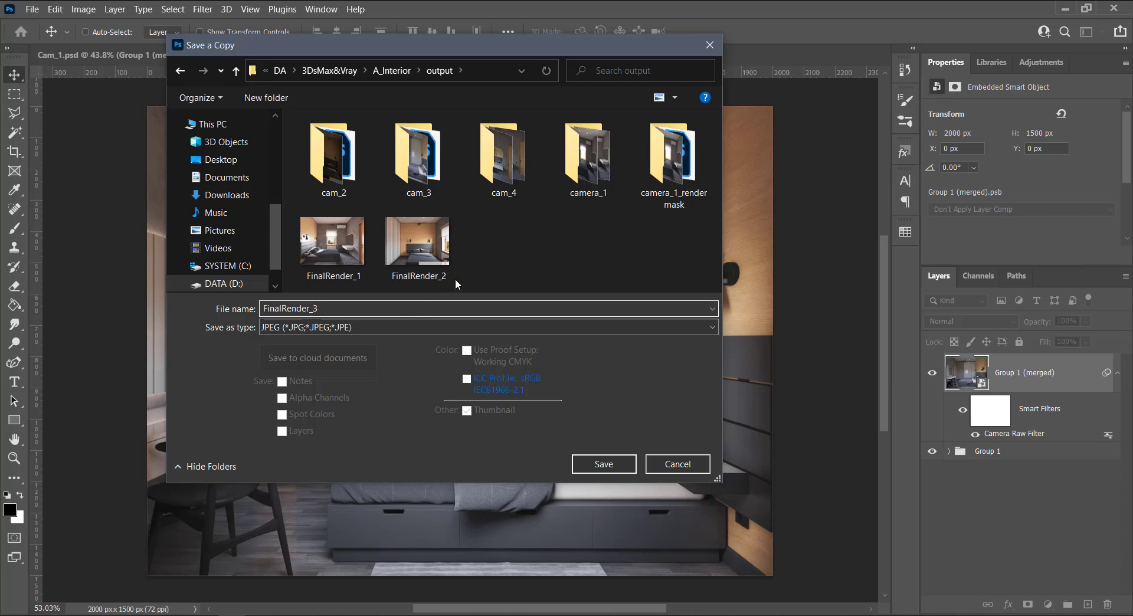
{"action": "left_click", "coordinate": [491, 274]}
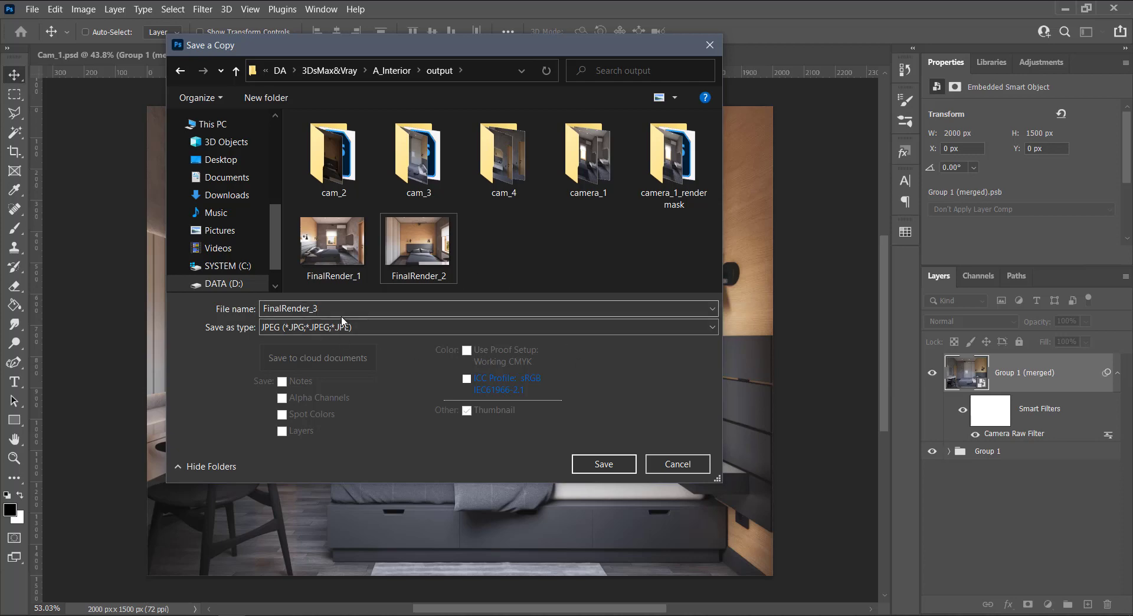
{"action": "left_click", "coordinate": [576, 465]}
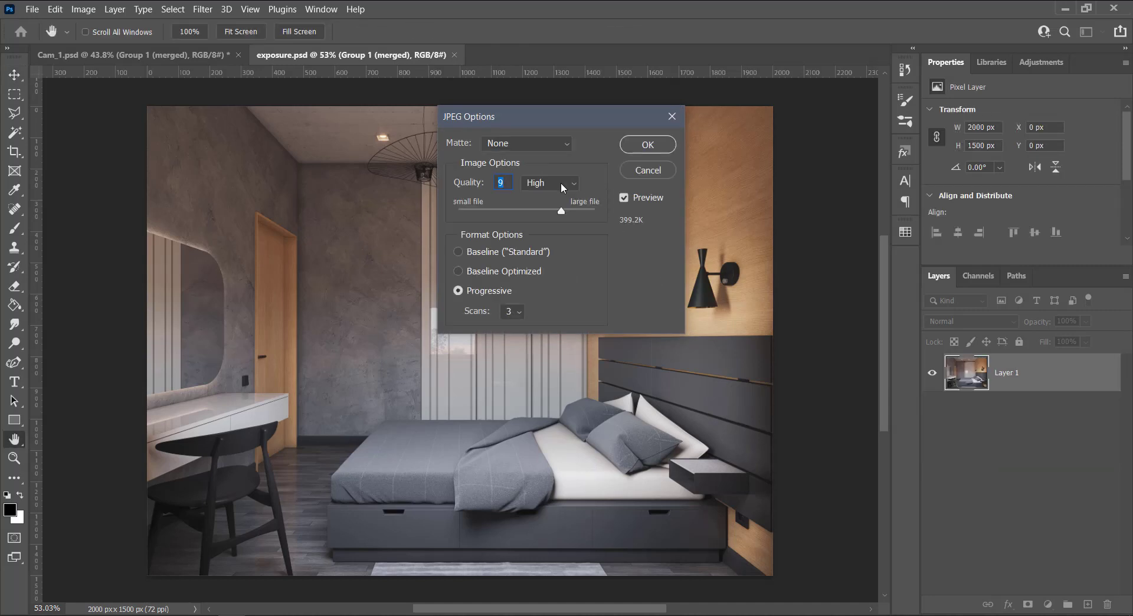
{"action": "left_click", "coordinate": [636, 147]}
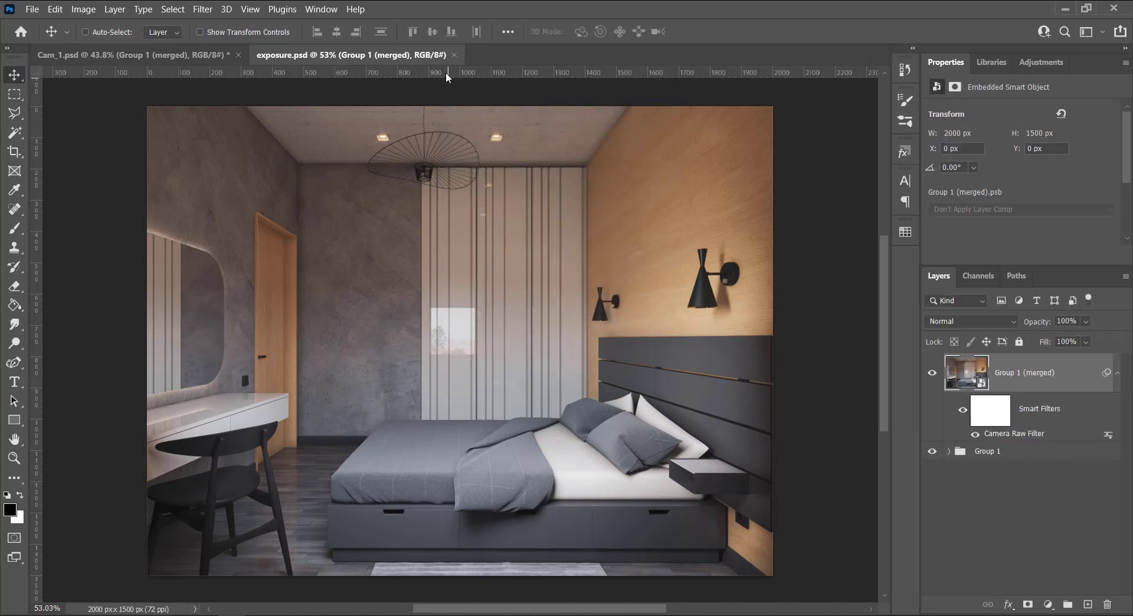
Close exposure.psd and open self-illumination_4.jpg from the cam_4 folder in Photoshop
{"action": "left_click", "coordinate": [455, 54]}
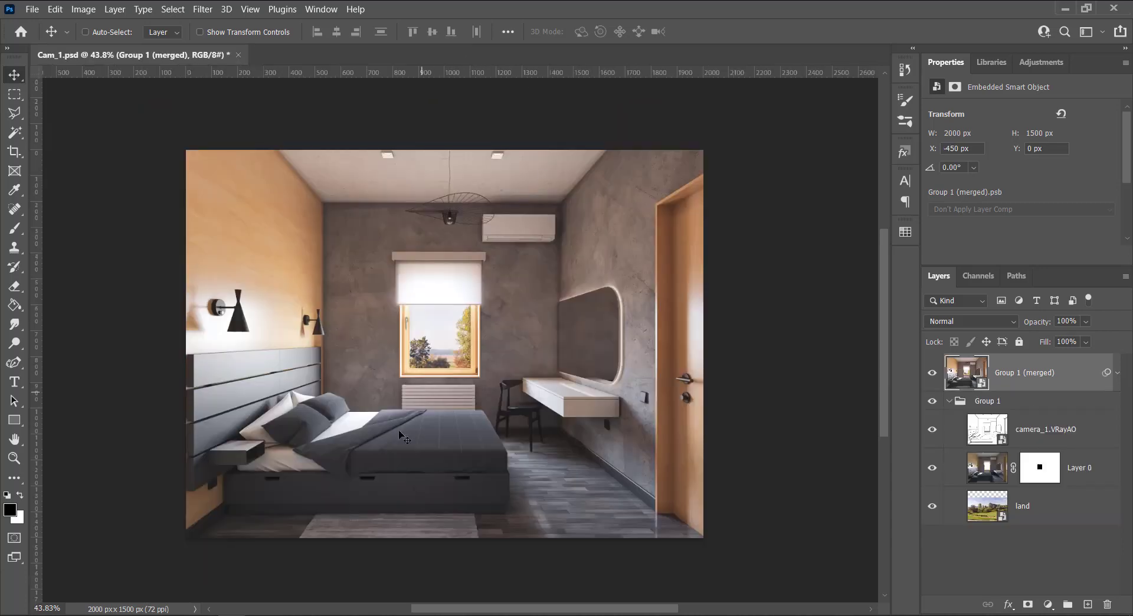
{"action": "key", "text": "alt+Tab"}
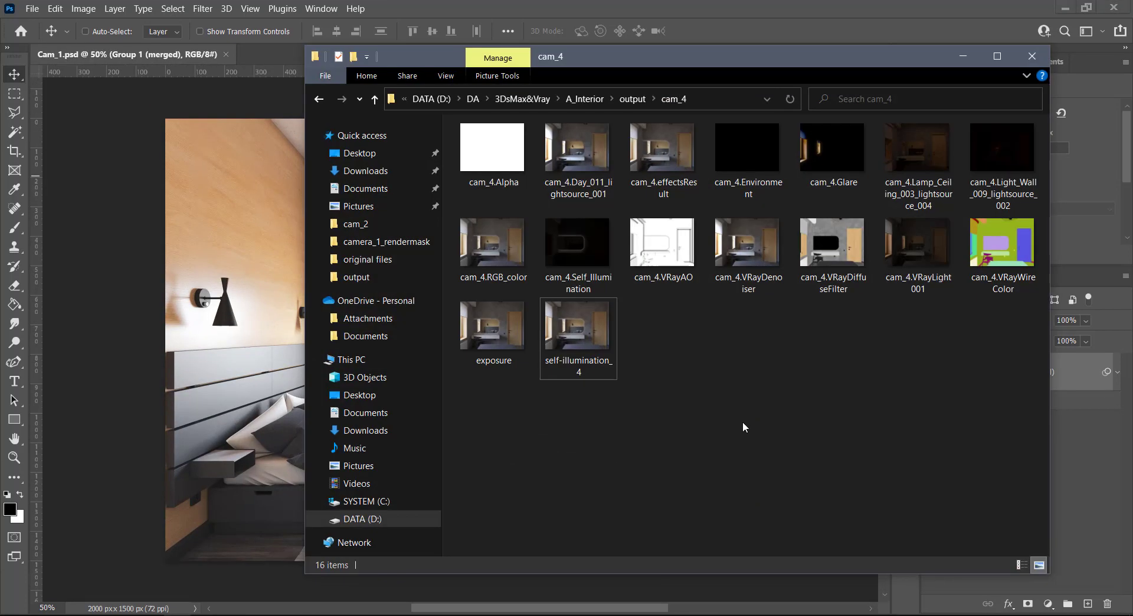
{"action": "left_click", "coordinate": [632, 99]}
{"action": "double_click", "coordinate": [655, 172]}
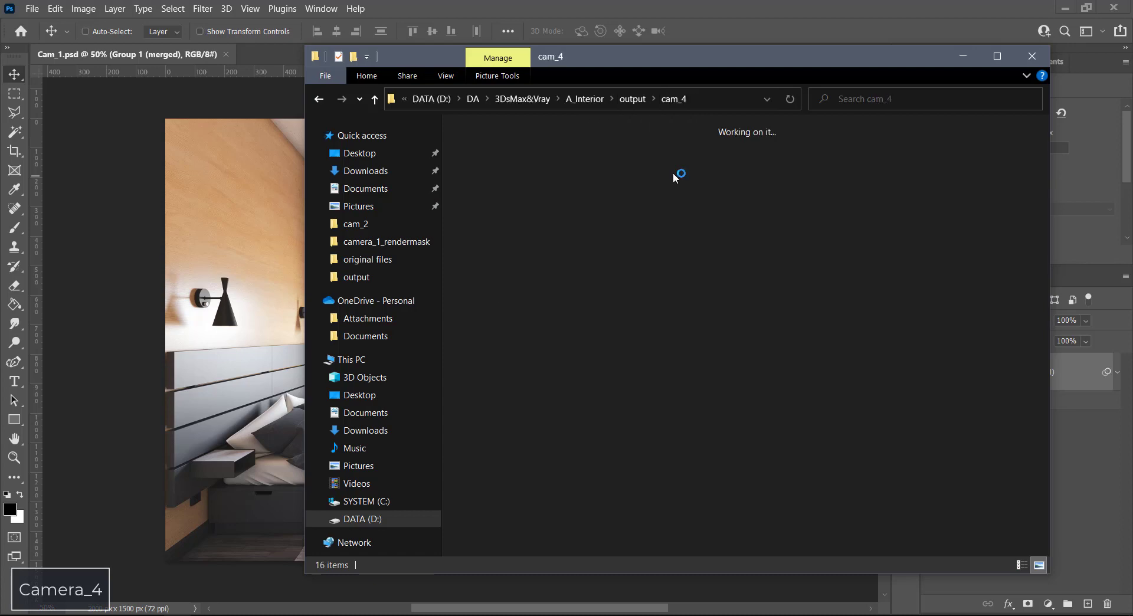
{"action": "left_click", "coordinate": [612, 395]}
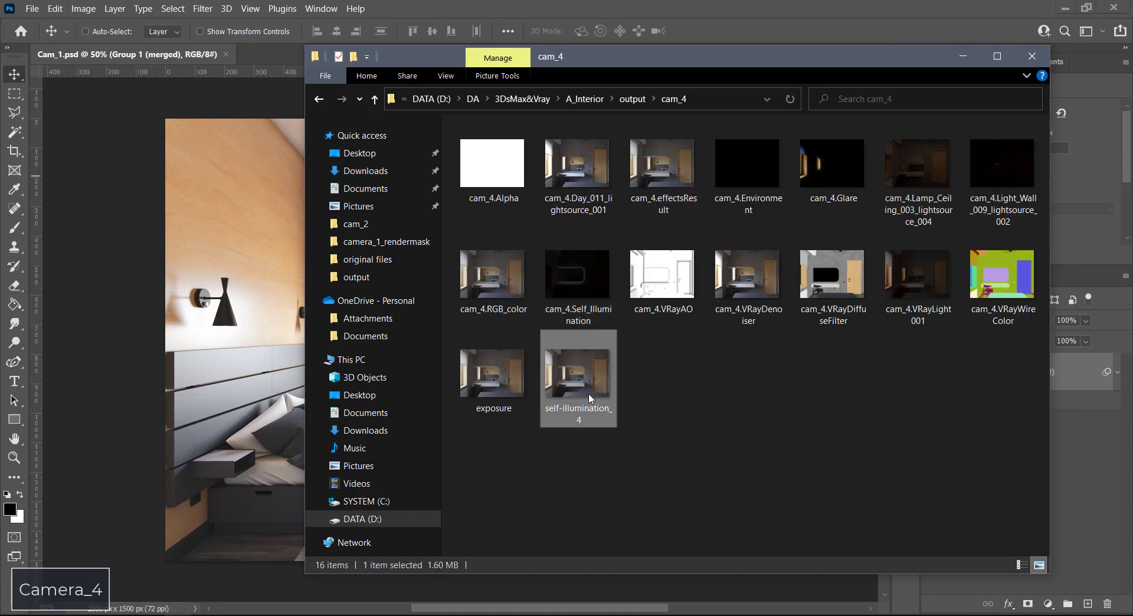
{"action": "left_click_drag", "start_coordinate": [589, 398], "coordinate": [272, 52]}
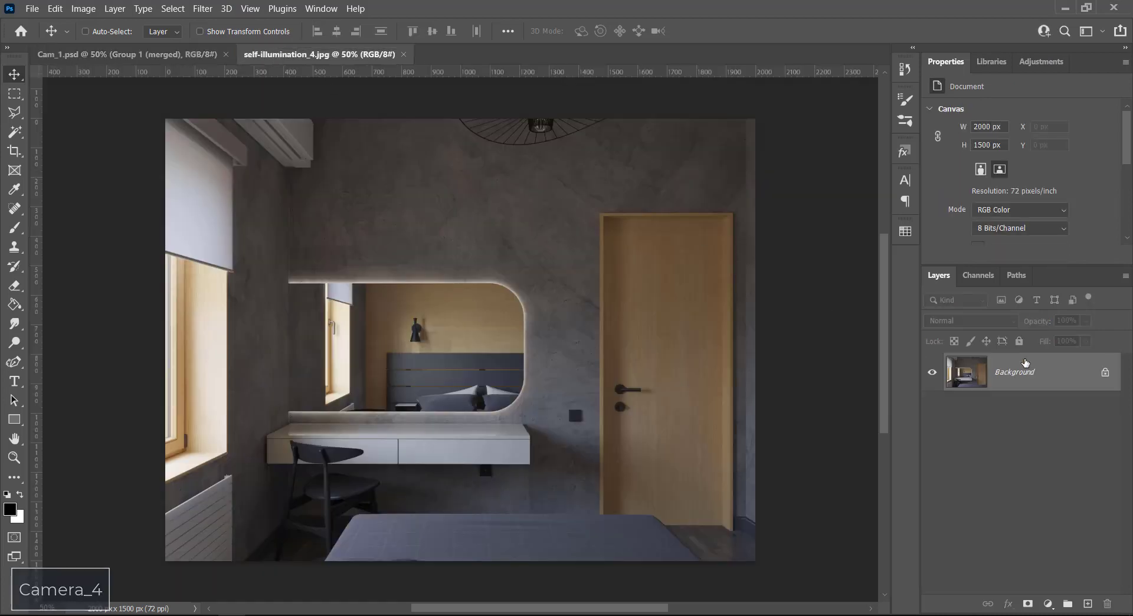
Unlock the background and place cam_4.VRayAO as a Multiply layer at 40% opacity
{"action": "left_click", "coordinate": [1105, 372]}
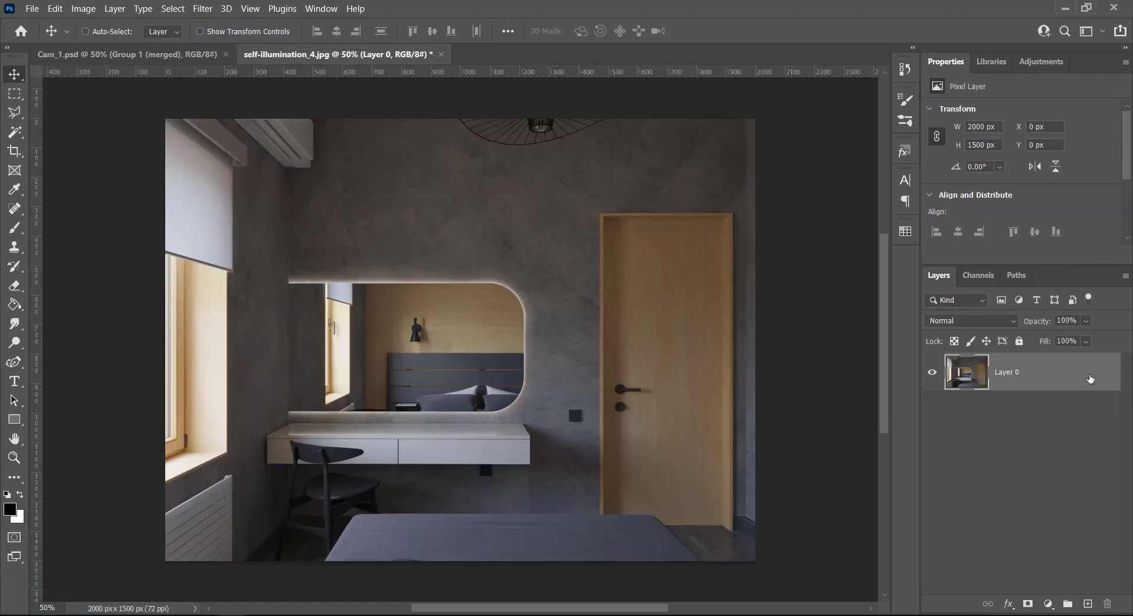
{"action": "key", "text": "alt+Tab"}
{"action": "mouse_move", "coordinate": [694, 306]}
{"action": "left_mouse_down"}
{"action": "mouse_move", "coordinate": [254, 299]}
{"action": "mouse_move", "coordinate": [265, 310]}
{"action": "left_mouse_up"}
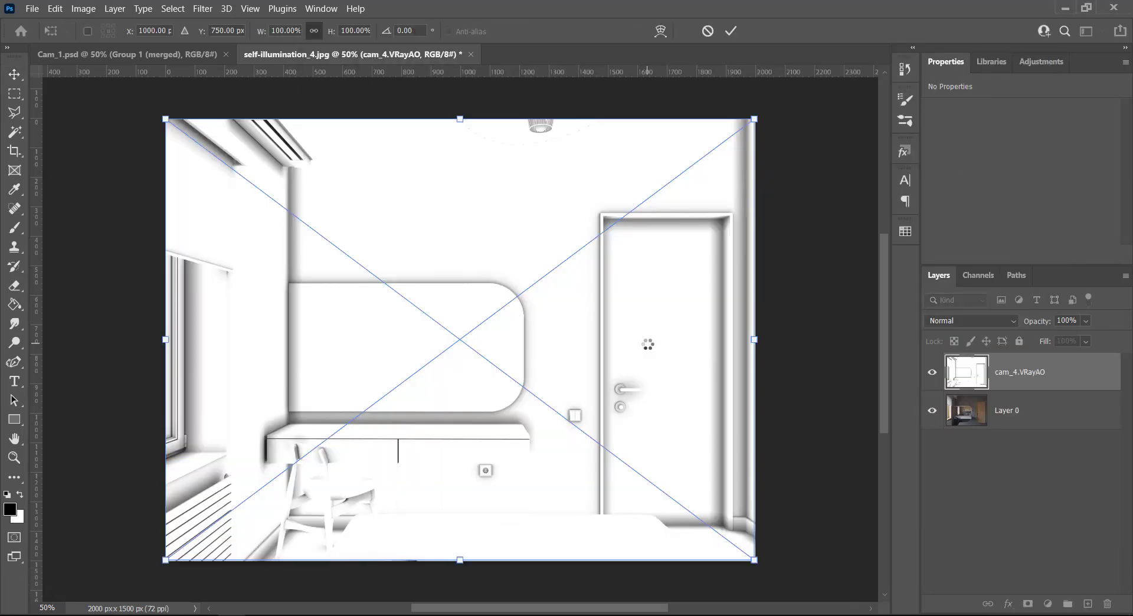
{"action": "key", "text": "Return"}
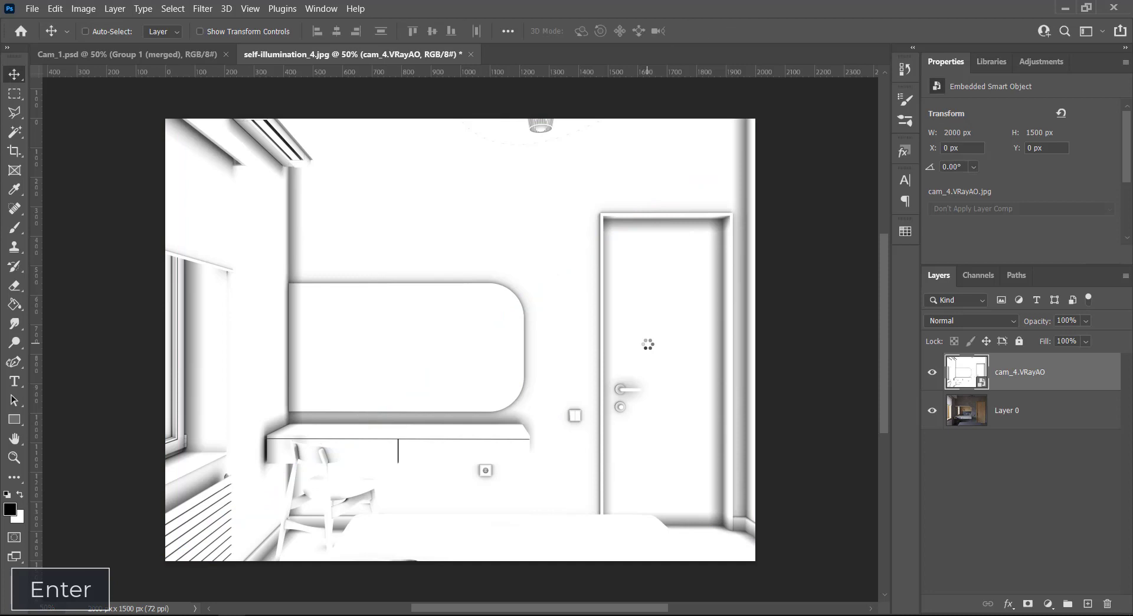
{"action": "left_click", "coordinate": [970, 320]}
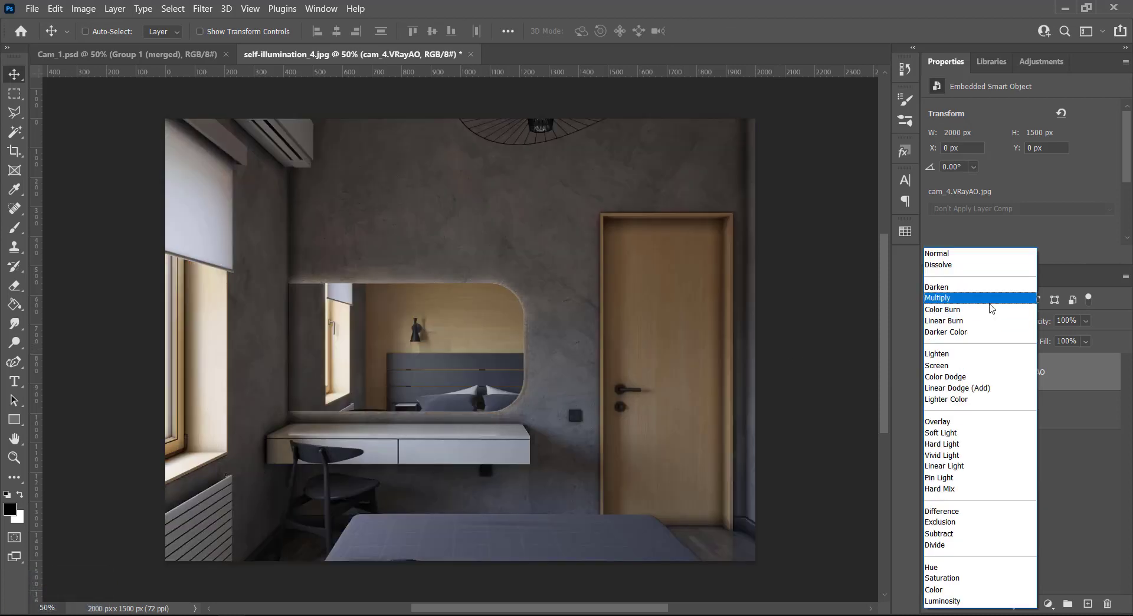
{"action": "left_click", "coordinate": [991, 301]}
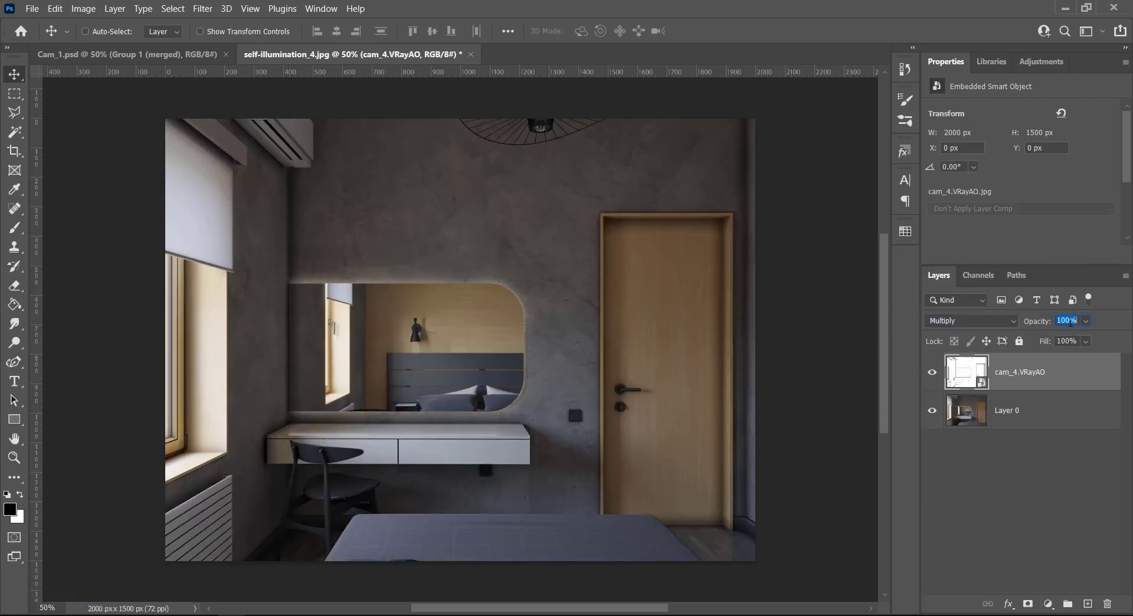
{"action": "left_click", "coordinate": [1066, 321]}
{"action": "type", "text": "35"}
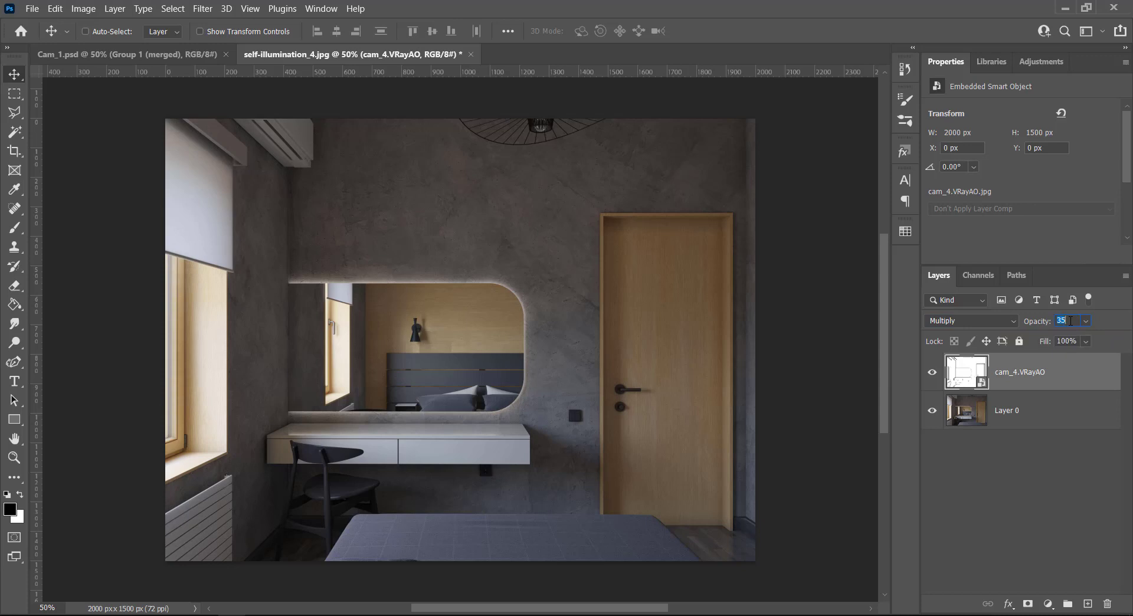
{"action": "type", "text": "40"}
{"action": "key", "text": "Return"}
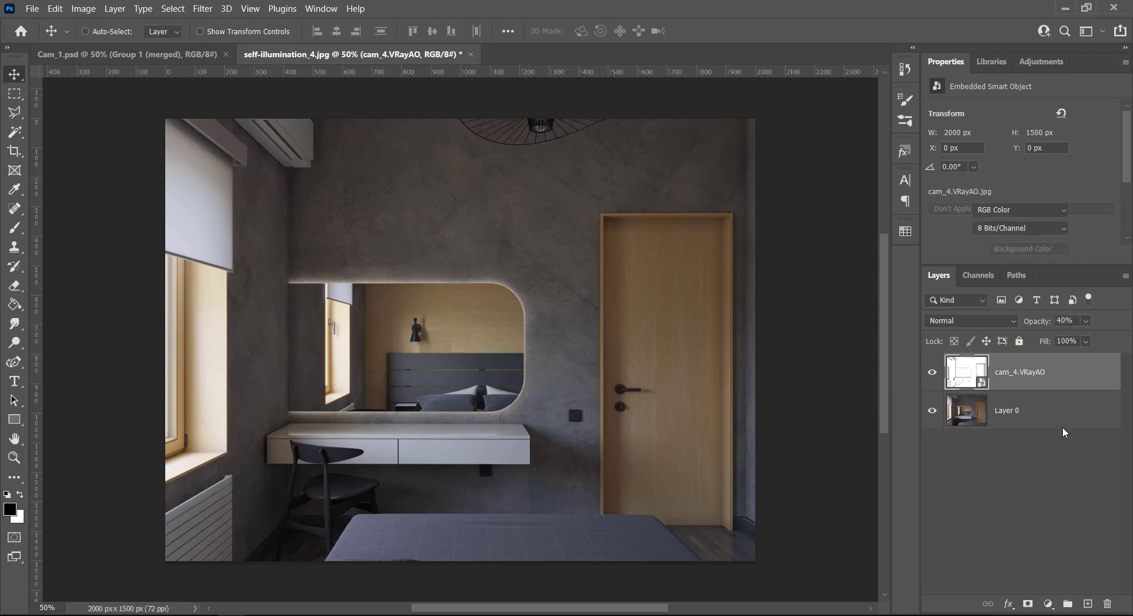
Group Layer 0 and cam_4.VRayAO and stamp a merged copy as a smart object
{"action": "left_click", "coordinate": [1068, 414]}
{"action": "left_click", "coordinate": [1074, 386], "text": "ctrl"}
{"action": "key", "text": "ctrl+g"}
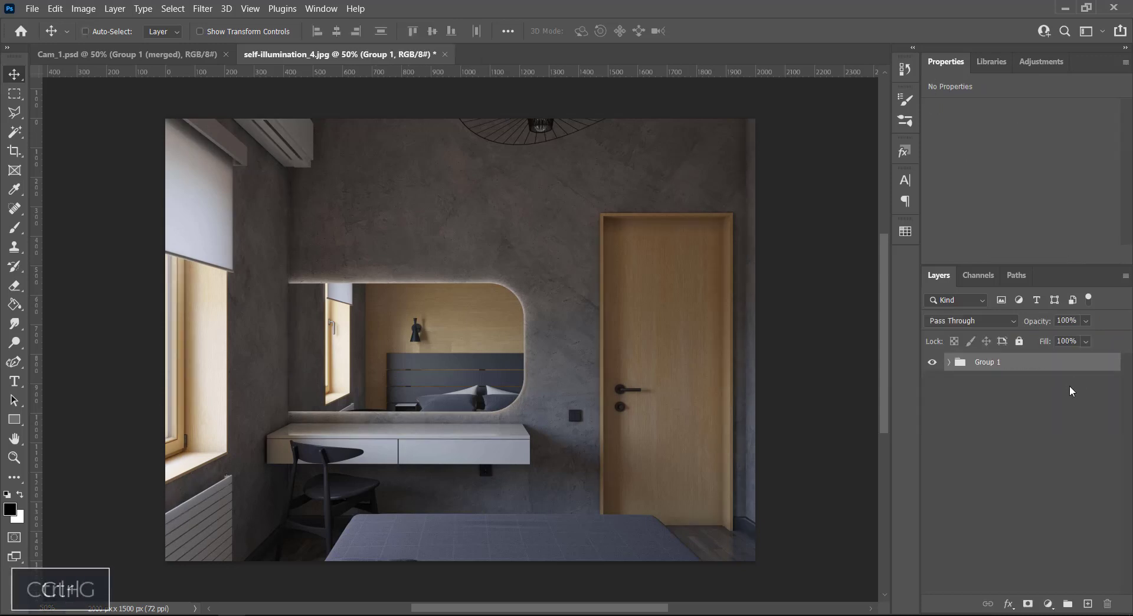
{"action": "key", "text": "ctrl+alt+e"}
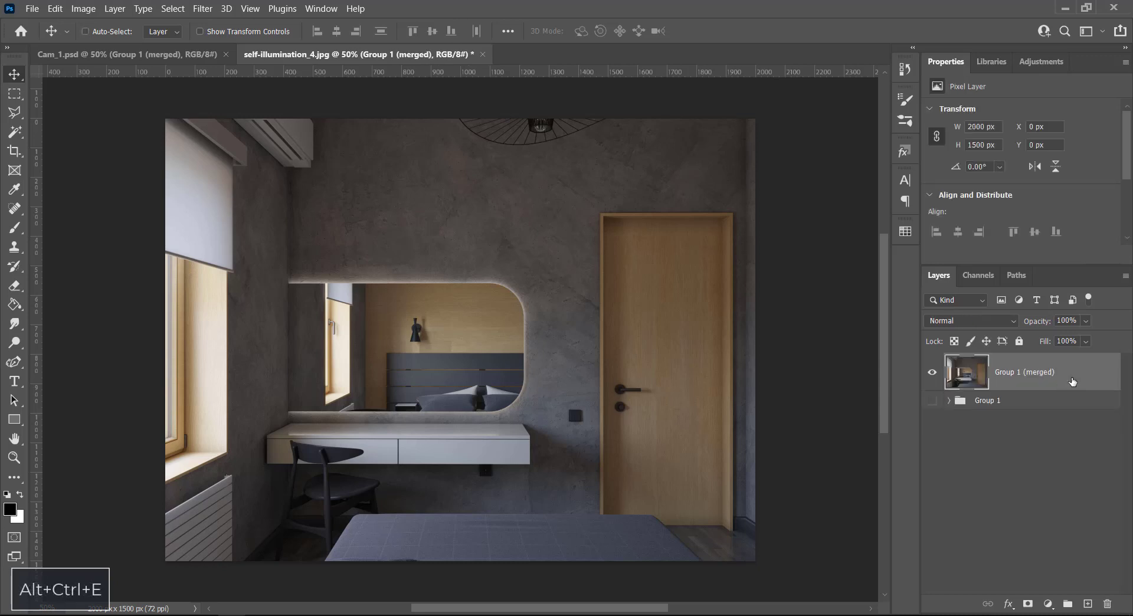
{"action": "right_click", "coordinate": [1071, 380]}
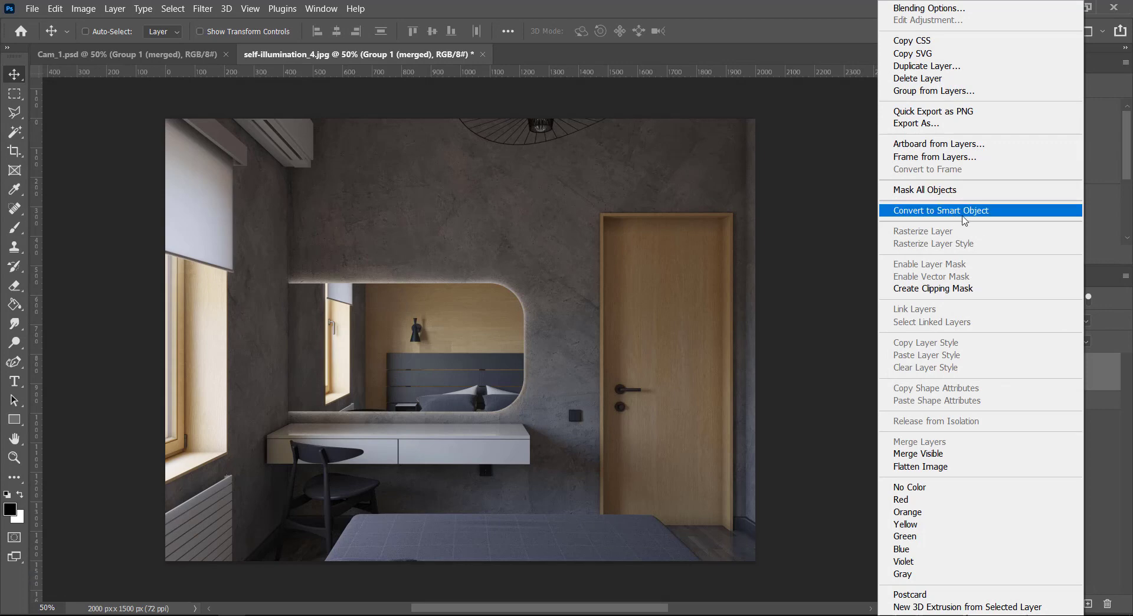
{"action": "left_click", "coordinate": [1032, 213]}
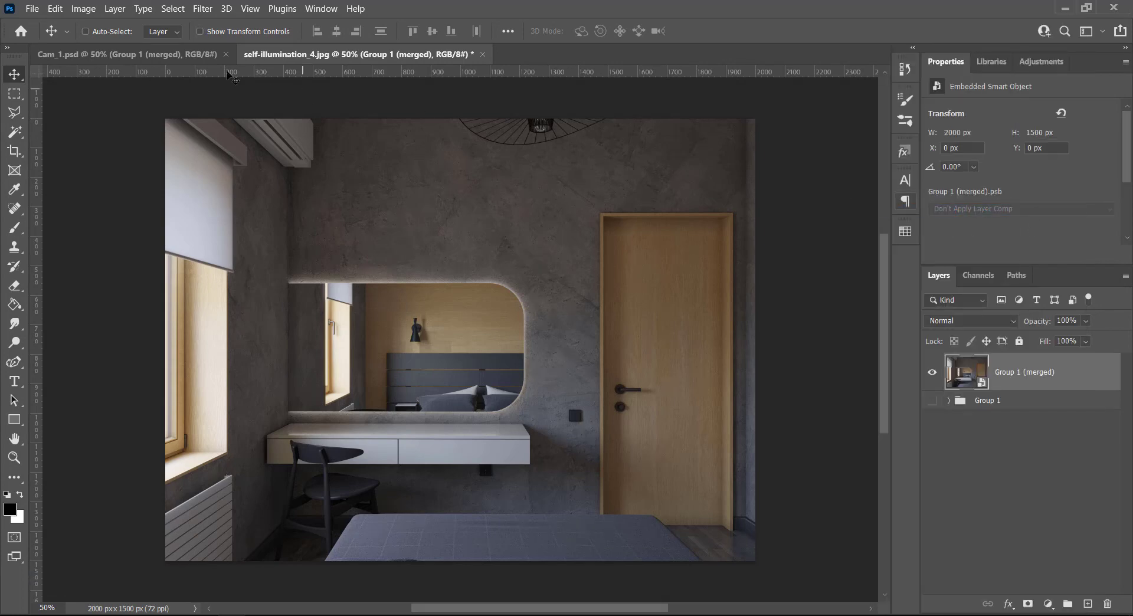
{"action": "left_click", "coordinate": [126, 54]}
Duplicate Cam_1's graded merged layer into self-illumination_4.jpg
{"action": "right_click", "coordinate": [1073, 379]}
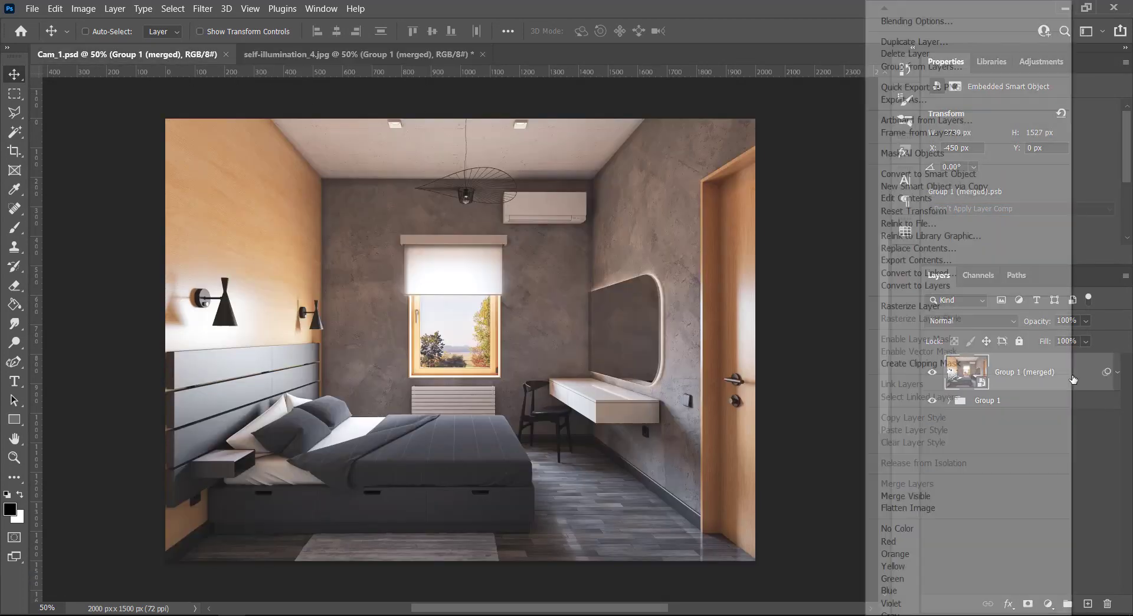
{"action": "left_click", "coordinate": [951, 43]}
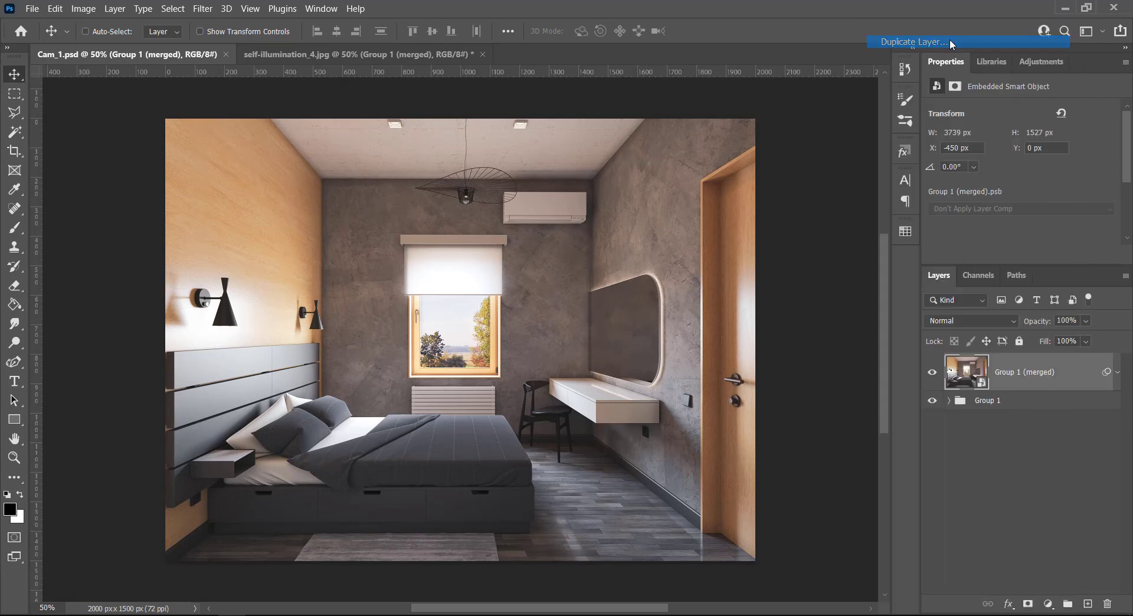
{"action": "left_click", "coordinate": [533, 228]}
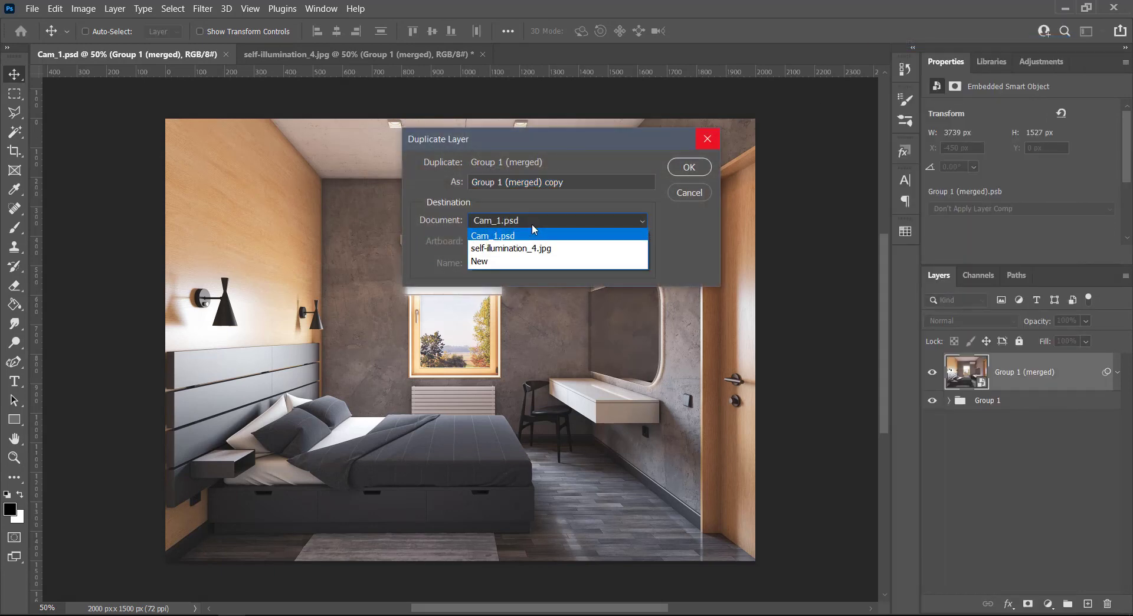
{"action": "left_click", "coordinate": [576, 251]}
{"action": "left_click", "coordinate": [685, 170]}
In self-illumination_4.jpg, copy the Camera Raw filter to the lower merged layer and delete the duplicate
{"action": "left_click", "coordinate": [337, 59]}
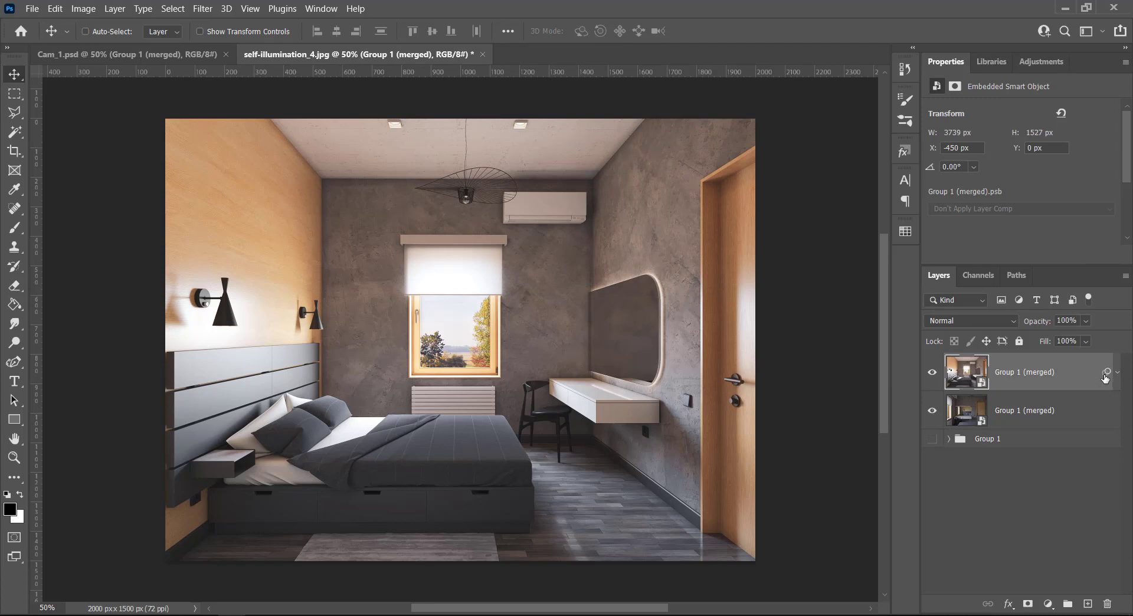
{"action": "left_click_drag", "start_coordinate": [1106, 378], "coordinate": [1103, 417]}
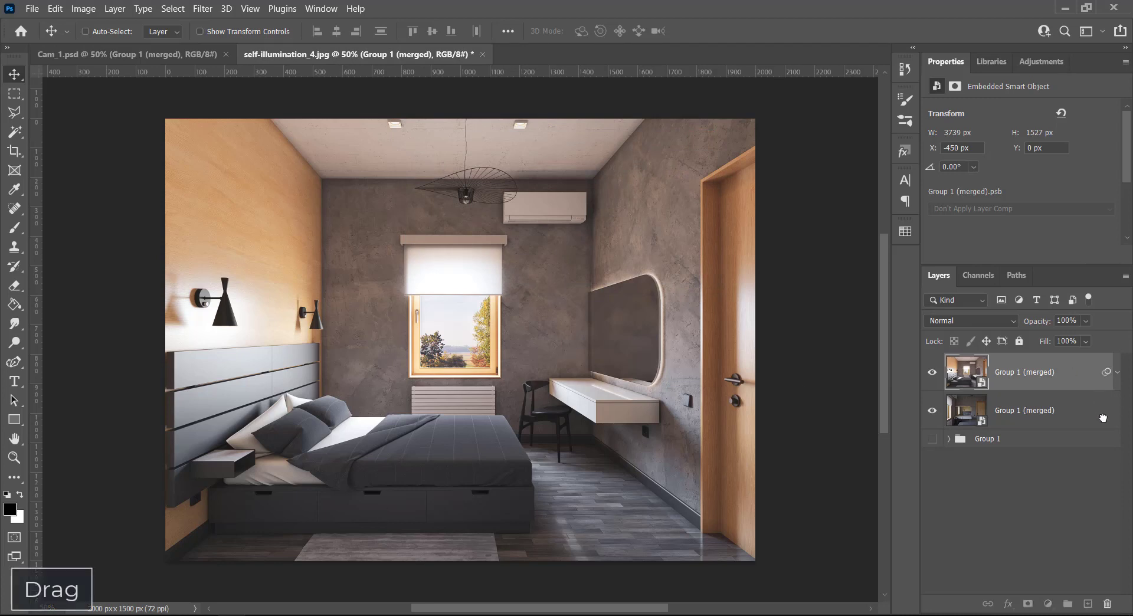
{"action": "key", "text": "Delete"}
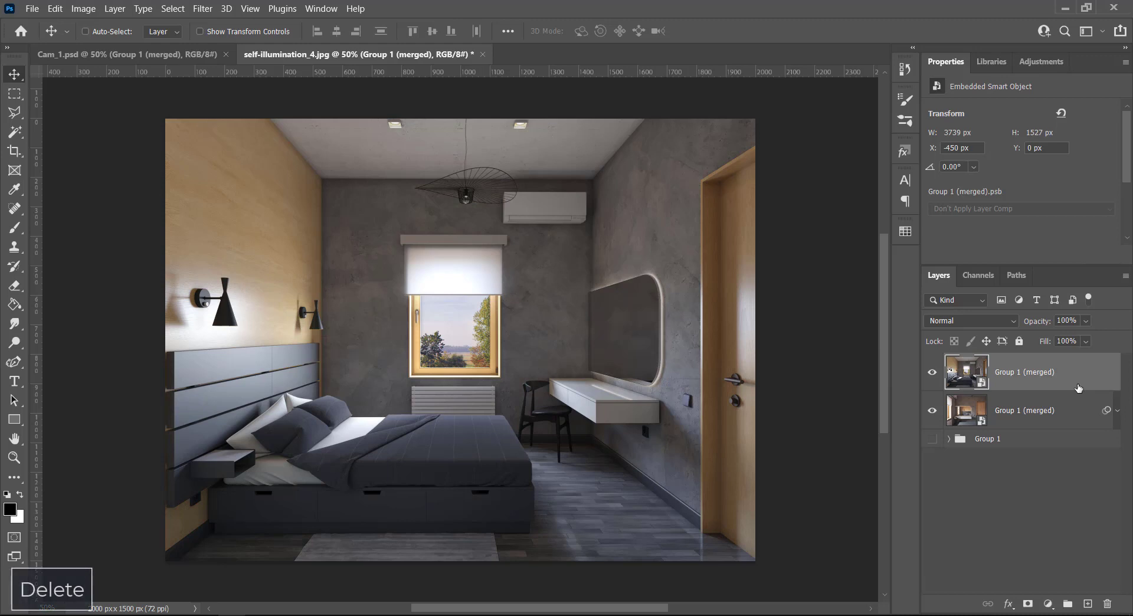
{"action": "key", "text": "Delete"}
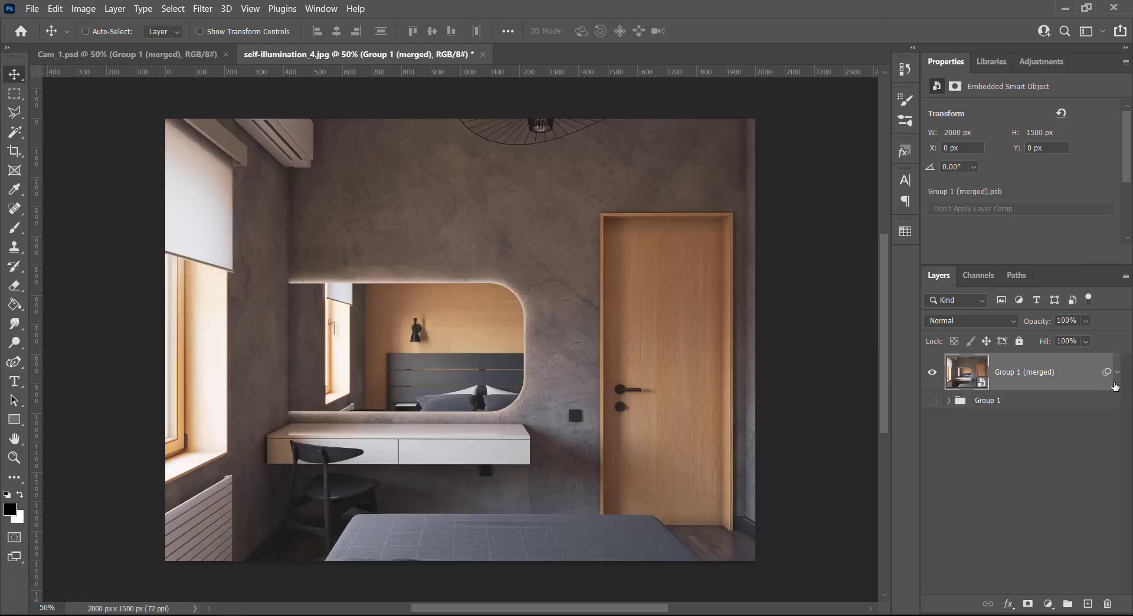
{"action": "left_click", "coordinate": [1117, 373]}
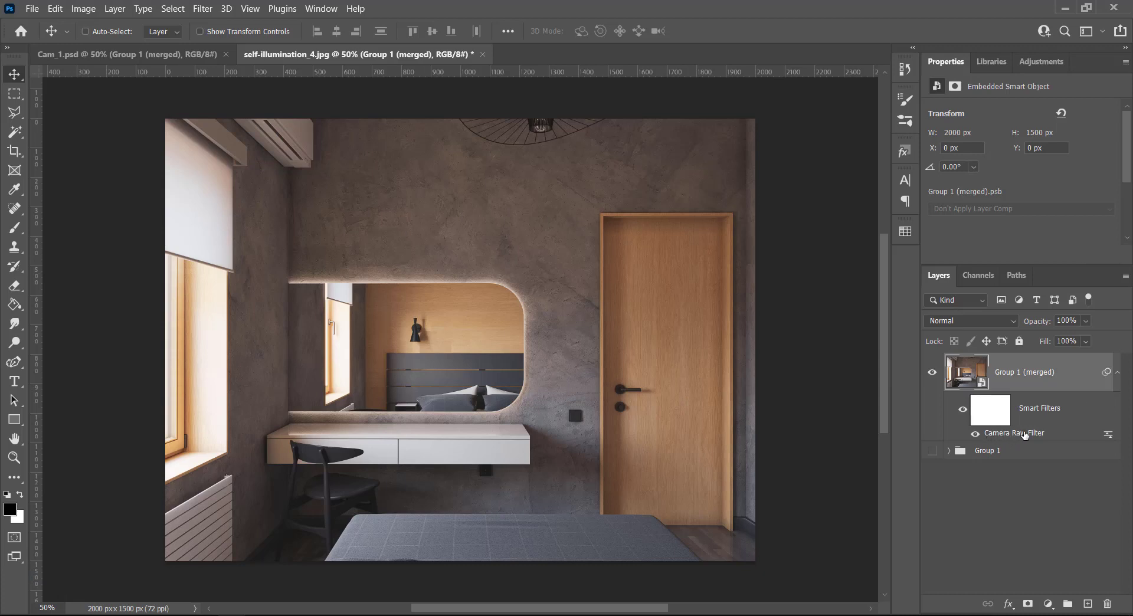
Regrade the Camera Raw Filter: Vignetting -20, Exposure +0.70, Contrast +5, profile Amount 85
{"action": "double_click", "coordinate": [1025, 433]}
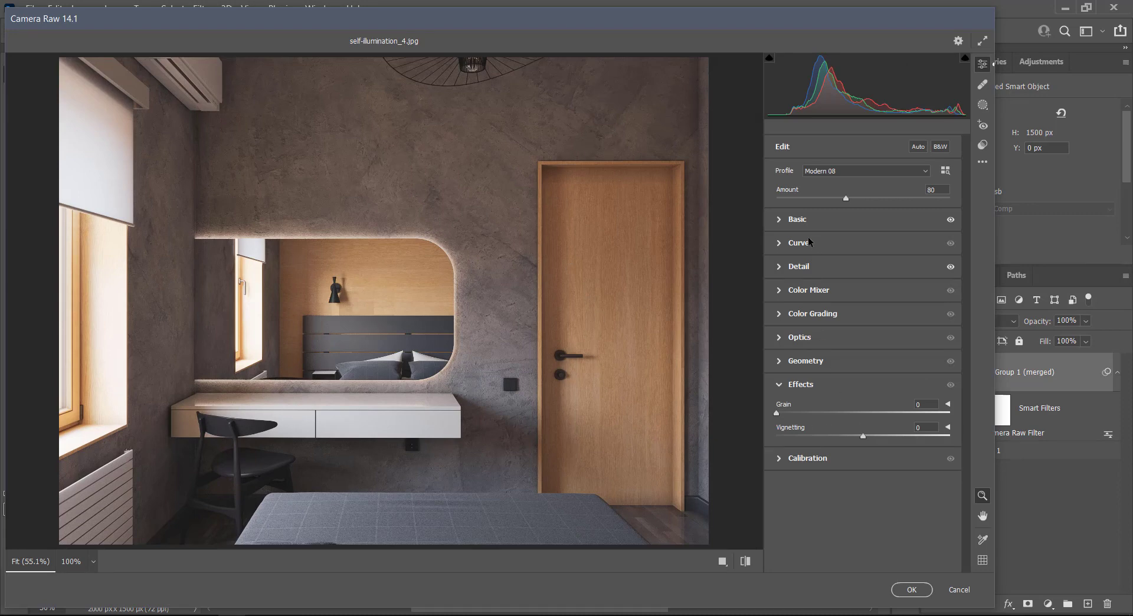
{"action": "left_click_drag", "start_coordinate": [862, 434], "coordinate": [849, 434]}
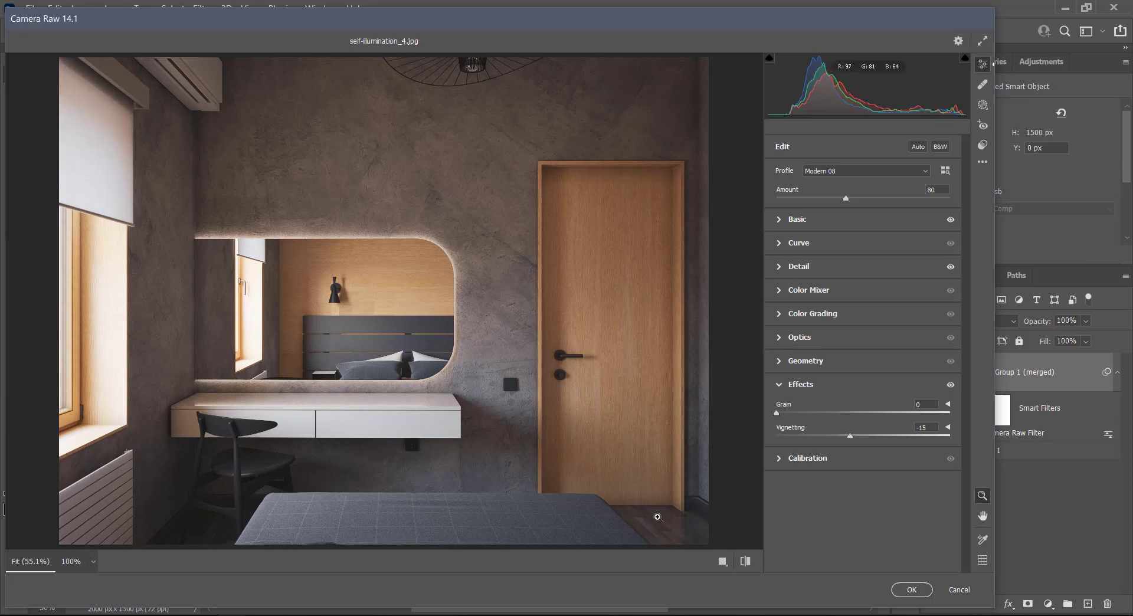
{"action": "left_click", "coordinate": [926, 427]}
{"action": "type", "text": "-20"}
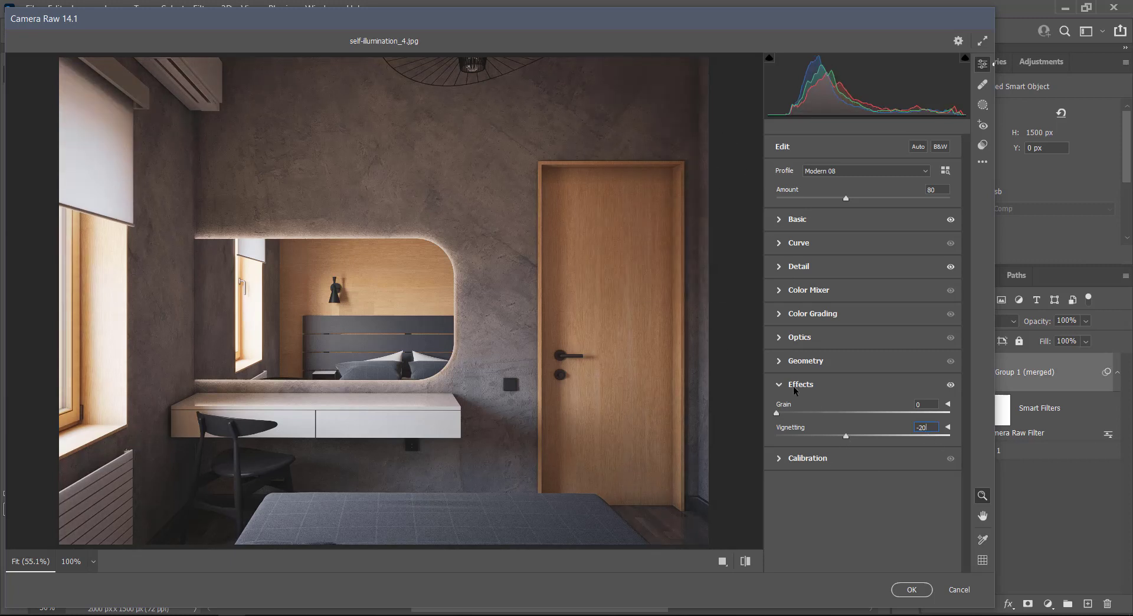
{"action": "left_click", "coordinate": [791, 219]}
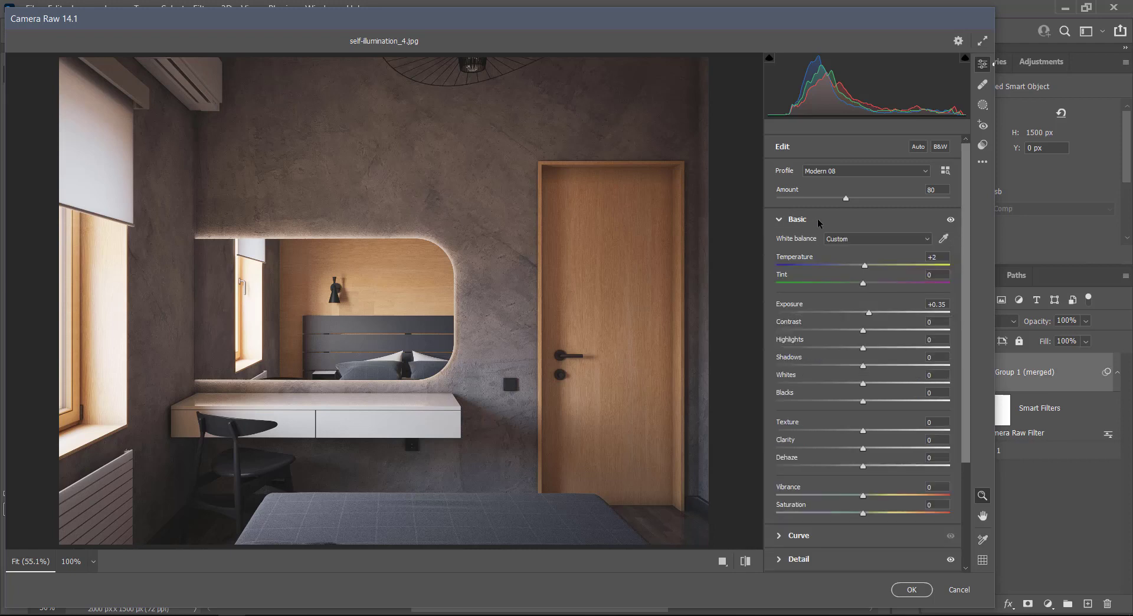
{"action": "type", "text": "+0.70"}
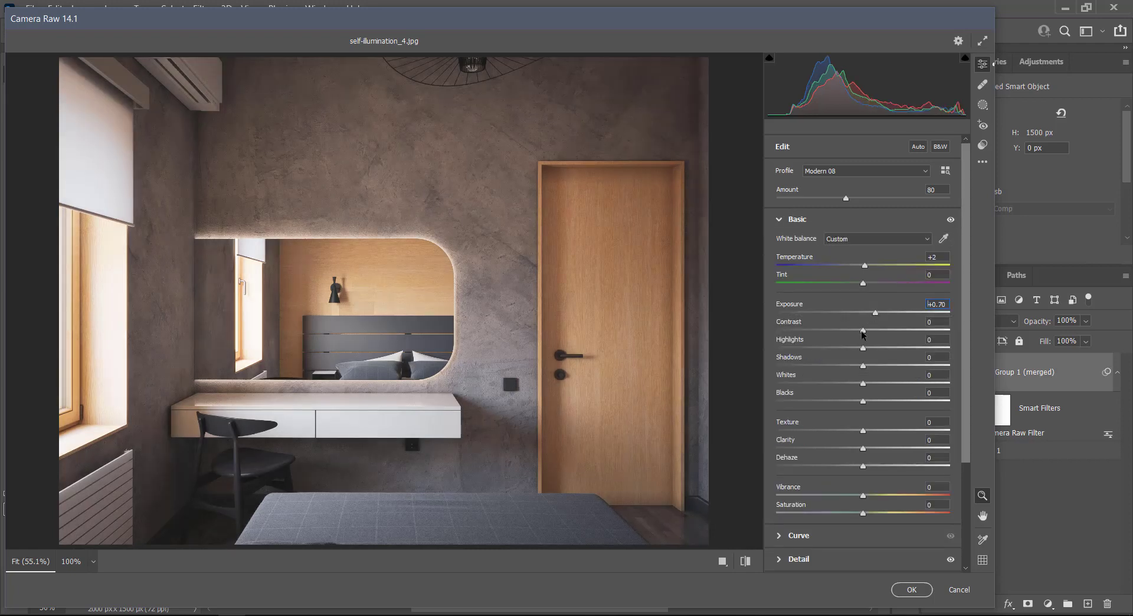
{"action": "left_click_drag", "start_coordinate": [866, 334], "coordinate": [869, 334]}
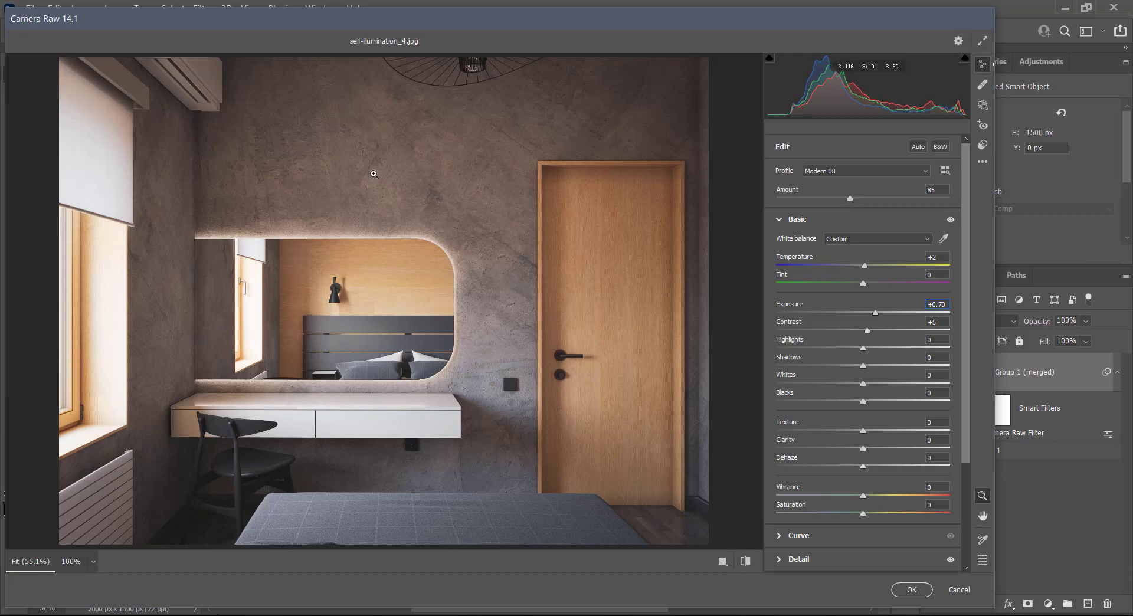
{"action": "left_click", "coordinate": [909, 589]}
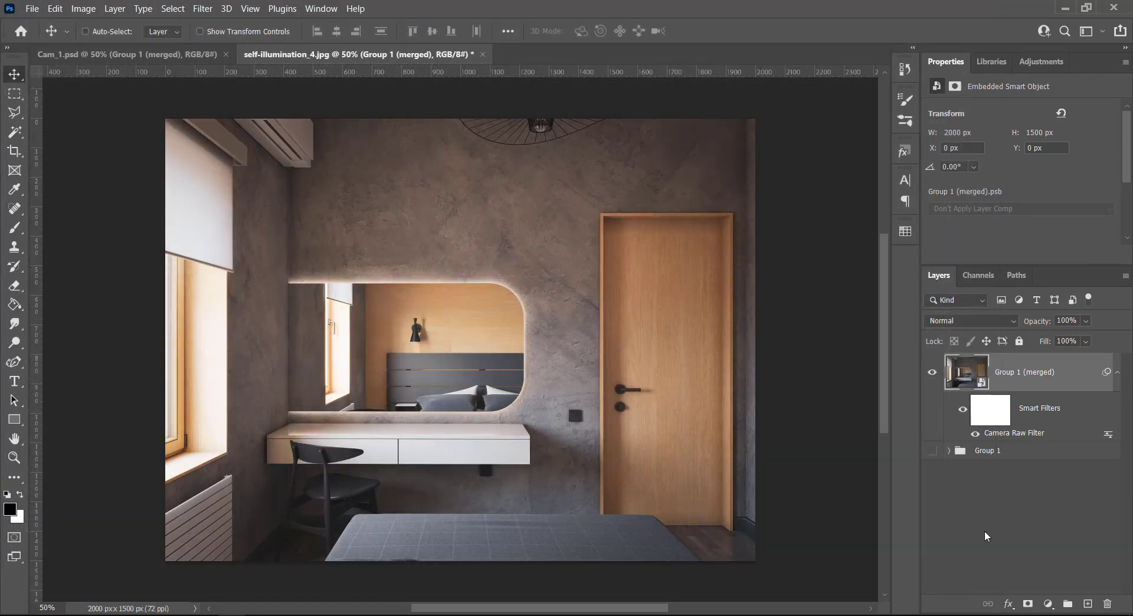
Paint soft strokes with a 150 brush on the filter mask along the left window reveal
{"action": "left_click", "coordinate": [995, 413]}
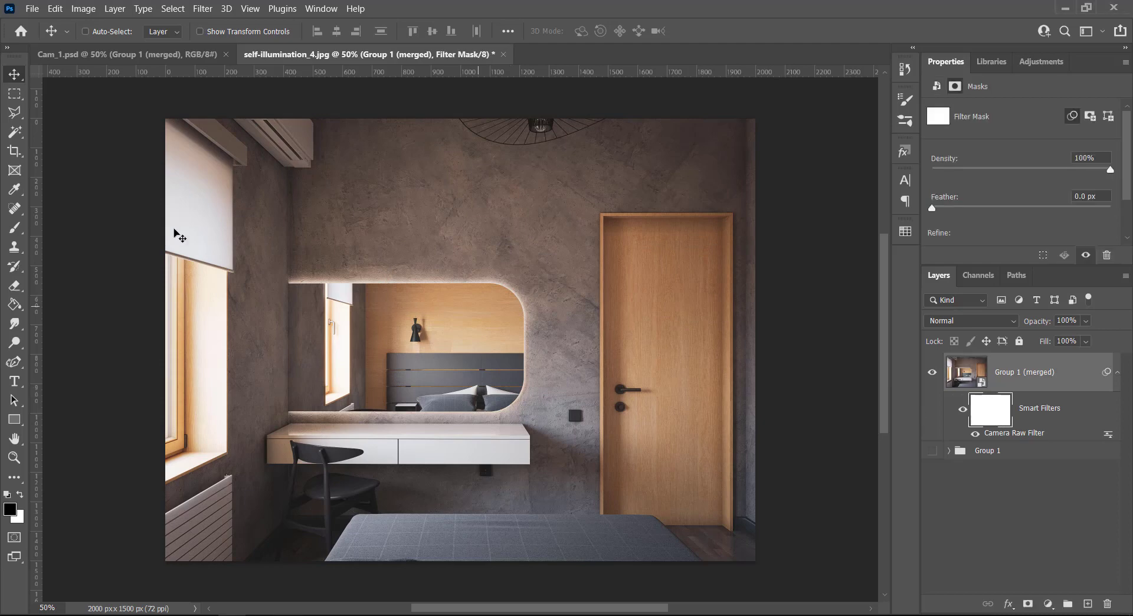
{"action": "left_click", "coordinate": [14, 228]}
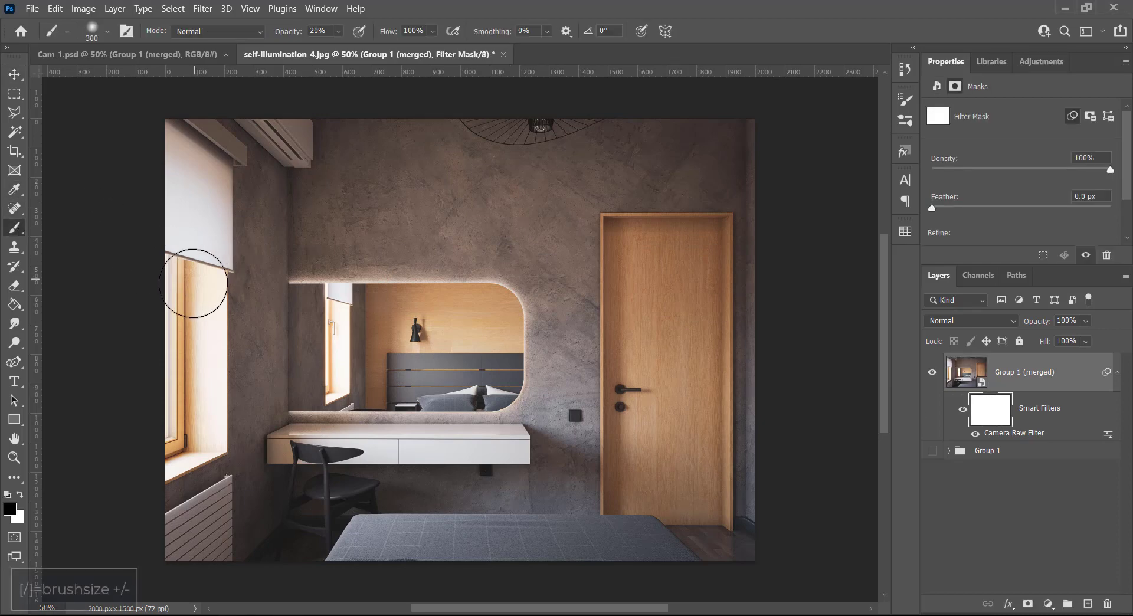
{"action": "key", "text": "bracketleft"}
{"action": "key", "text": "bracketleft"}
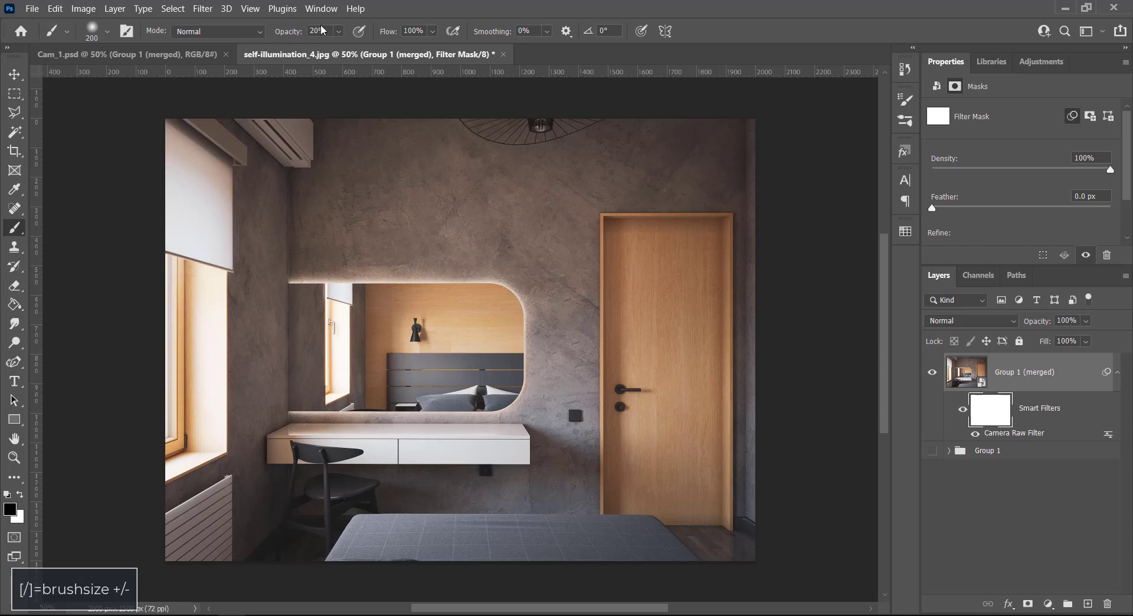
{"action": "type", "text": "15"}
{"action": "key", "text": "bracketleft"}
{"action": "key", "text": "bracketleft"}
{"action": "left_click_drag", "start_coordinate": [209, 316], "coordinate": [202, 446]}
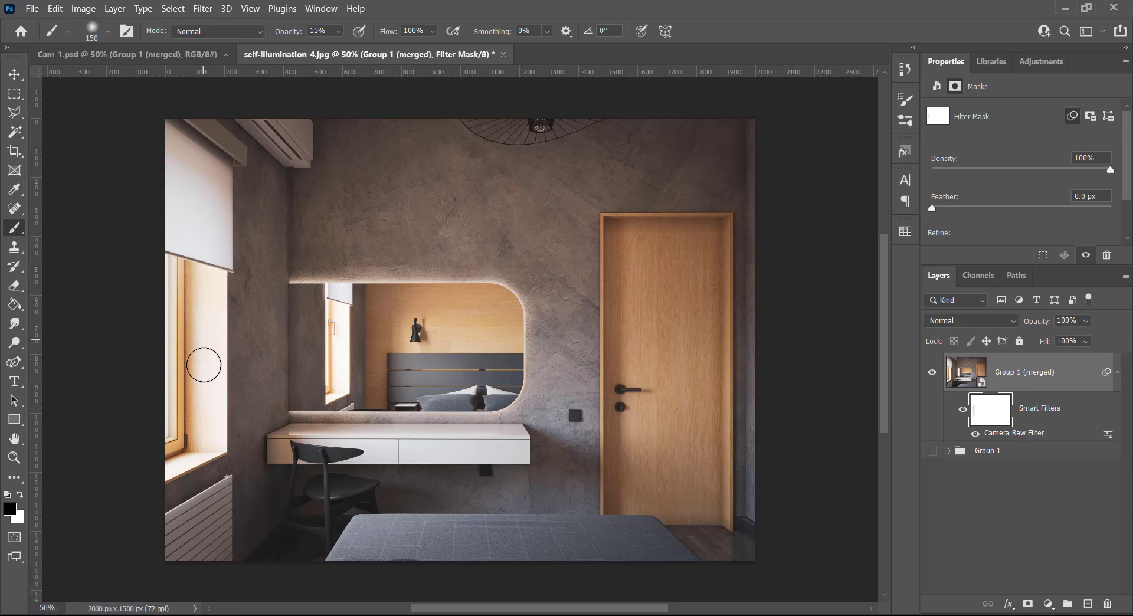
{"action": "left_click_drag", "start_coordinate": [228, 334], "coordinate": [217, 441]}
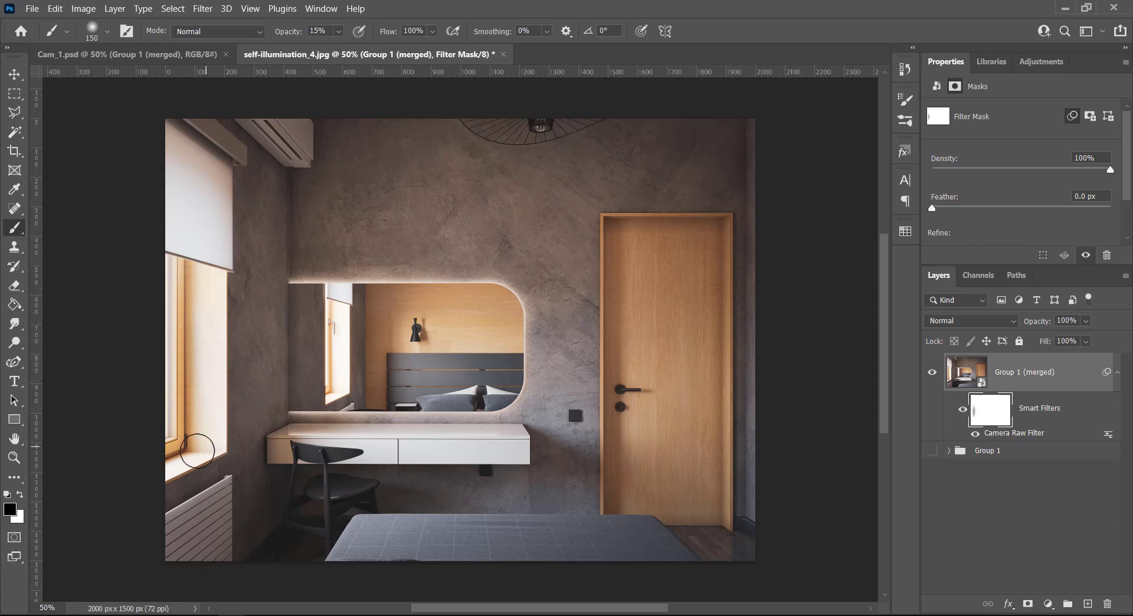
Preview the Camera Raw filter mask on its own, then return to Move and deselect Group 1 (merged)
{"action": "key", "text": "bracketleft"}
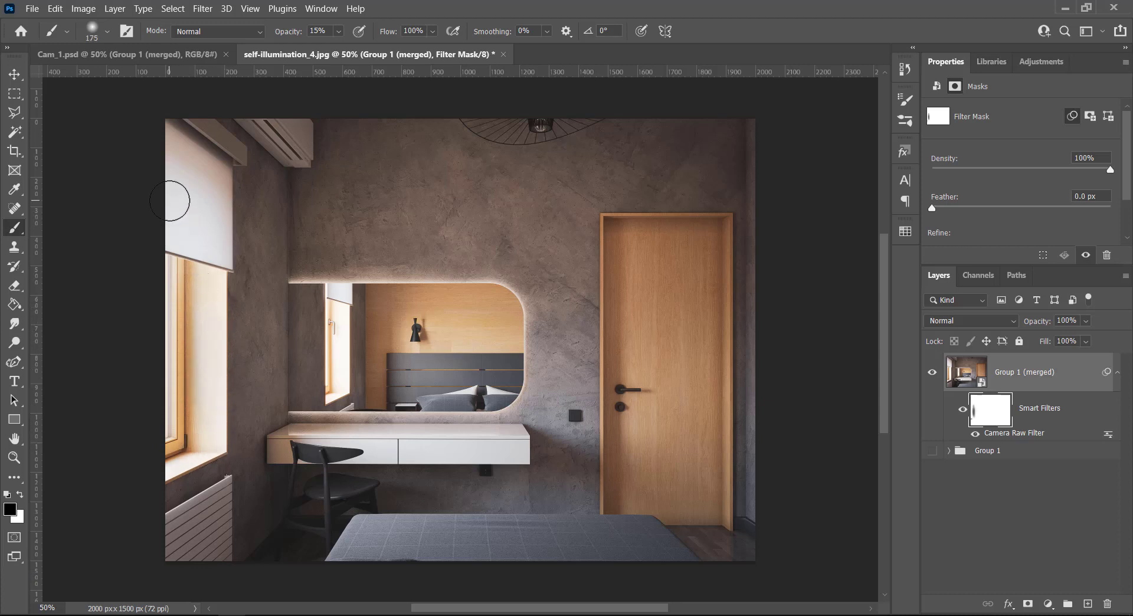
{"action": "key", "text": "bracketright"}
{"action": "key", "text": "bracketright"}
{"action": "key", "text": "bracketright"}
{"action": "key", "text": "bracketleft"}
{"action": "key", "text": "bracketleft"}
{"action": "key", "text": "bracketleft"}
{"action": "key", "text": "bracketleft"}
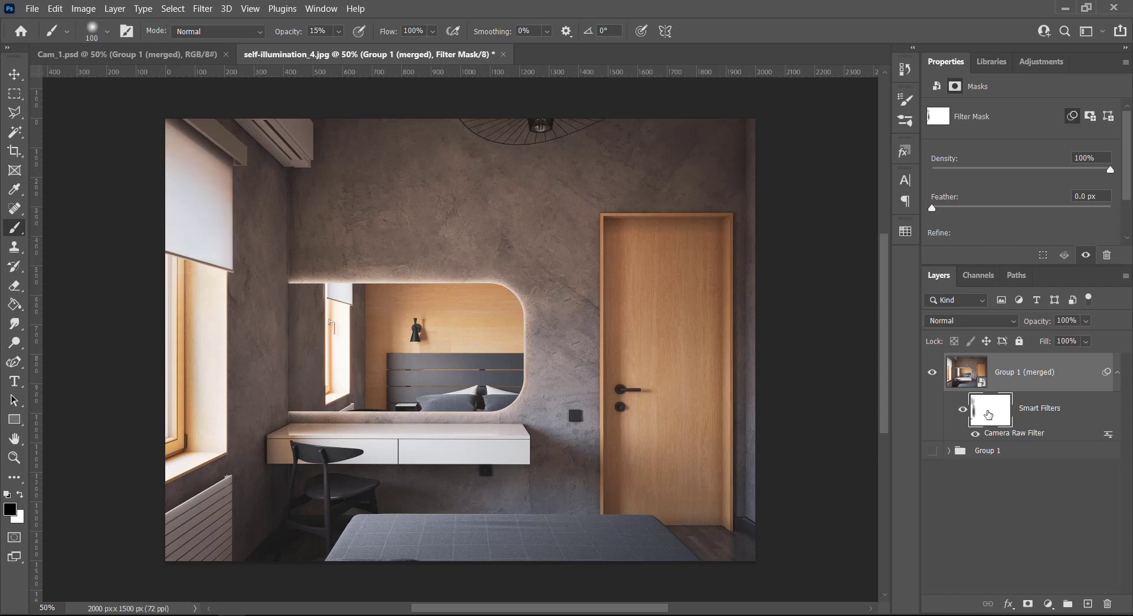
{"action": "left_click", "coordinate": [991, 413], "text": "alt"}
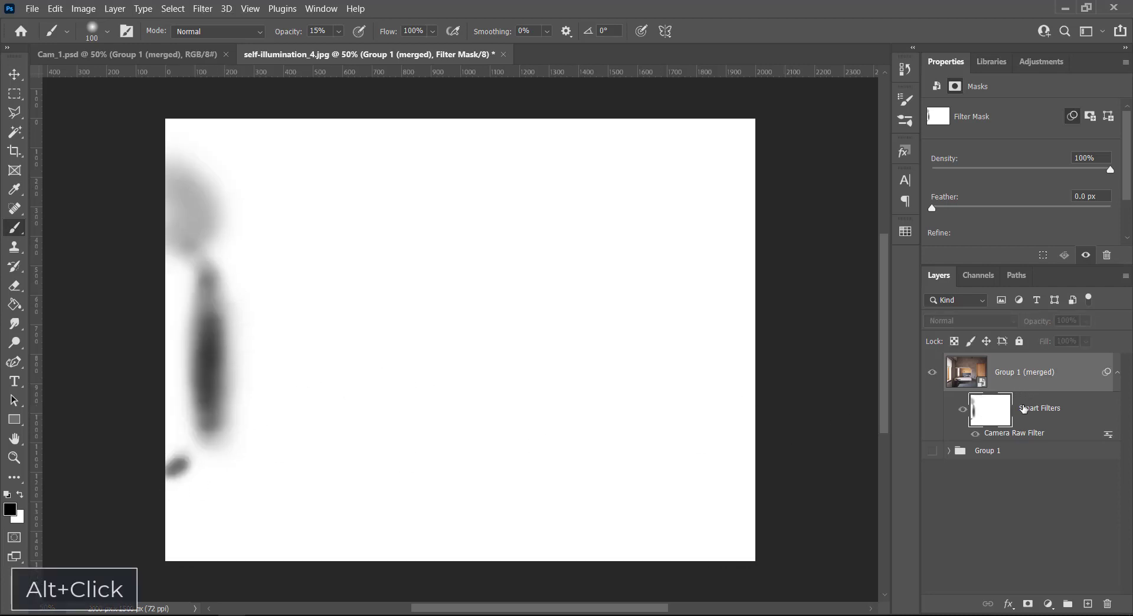
{"action": "left_click", "coordinate": [990, 413], "text": "alt"}
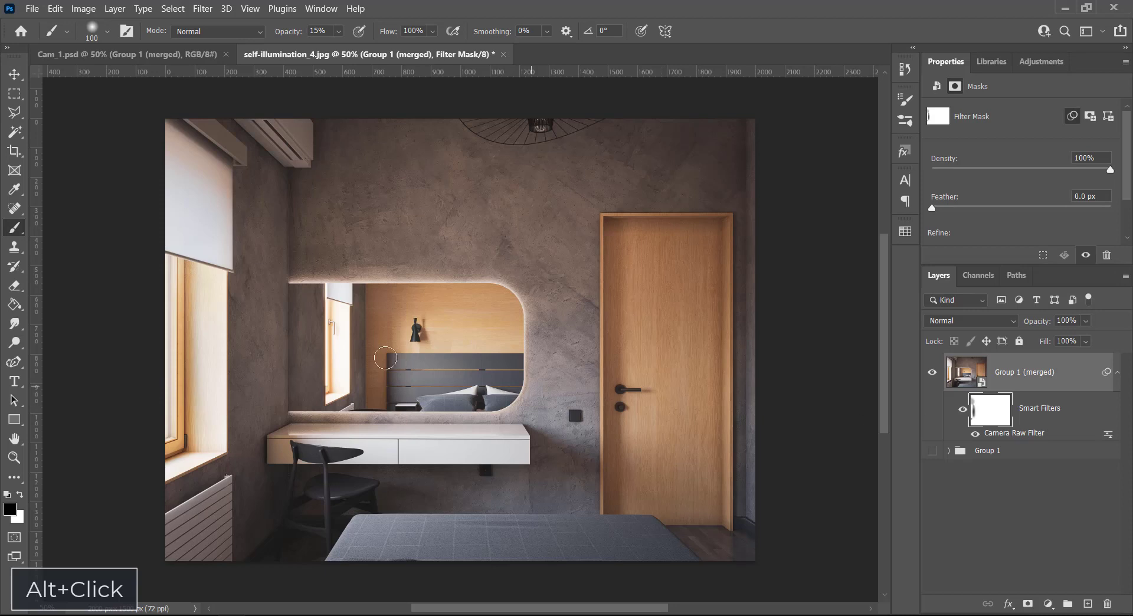
{"action": "key", "text": "v"}
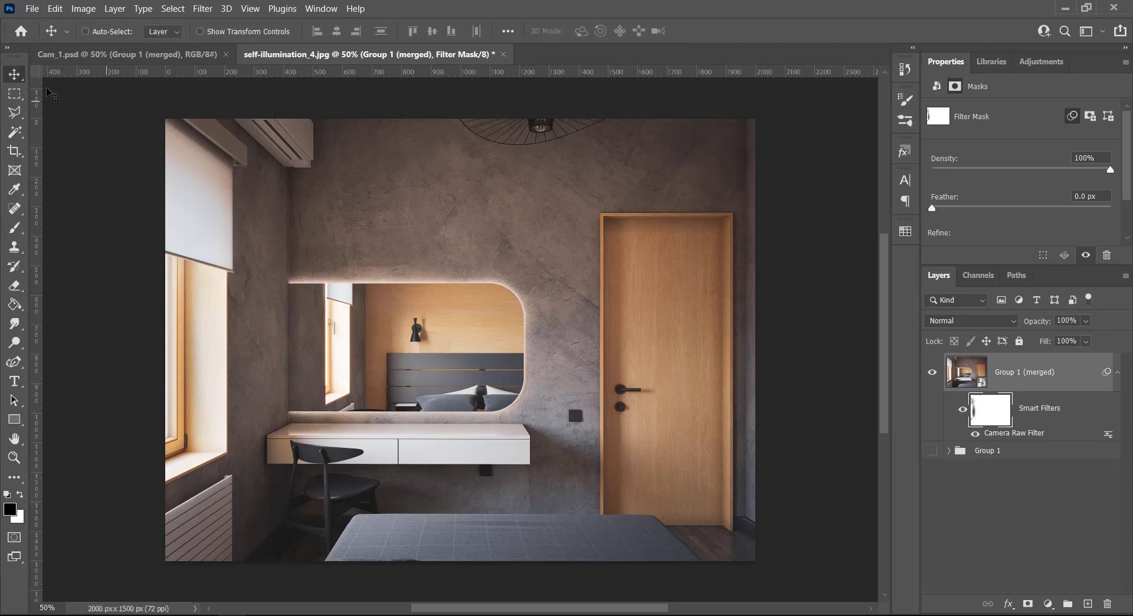
{"action": "left_click", "coordinate": [959, 519]}
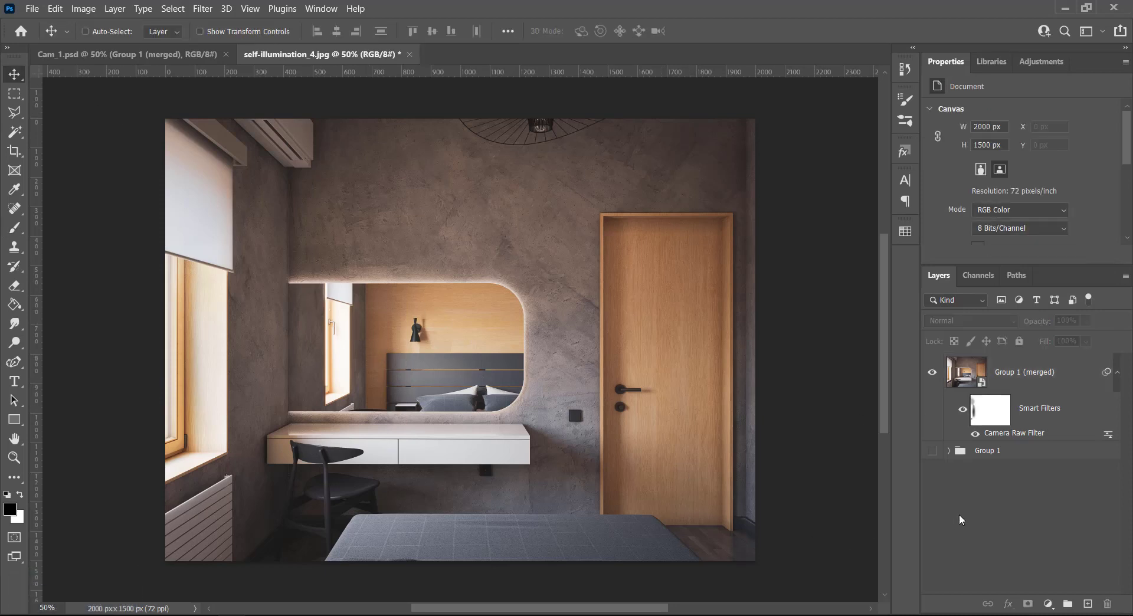
Save self-illumination_4 as a layered PSD in cam_4 with Maximize Compatibility
{"action": "left_click", "coordinate": [32, 9]}
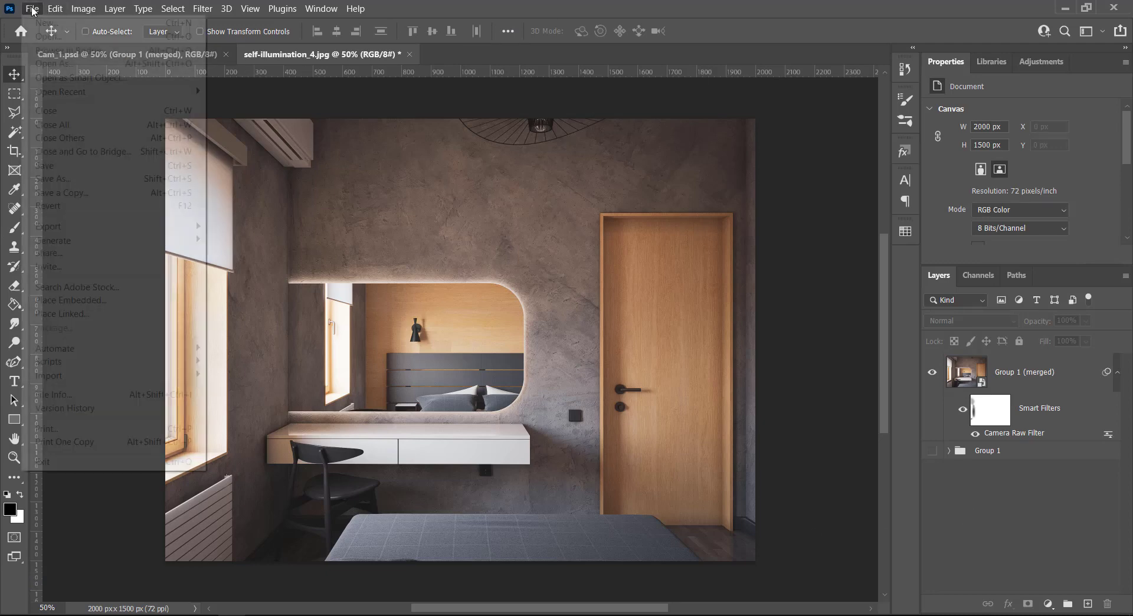
{"action": "left_click", "coordinate": [78, 166]}
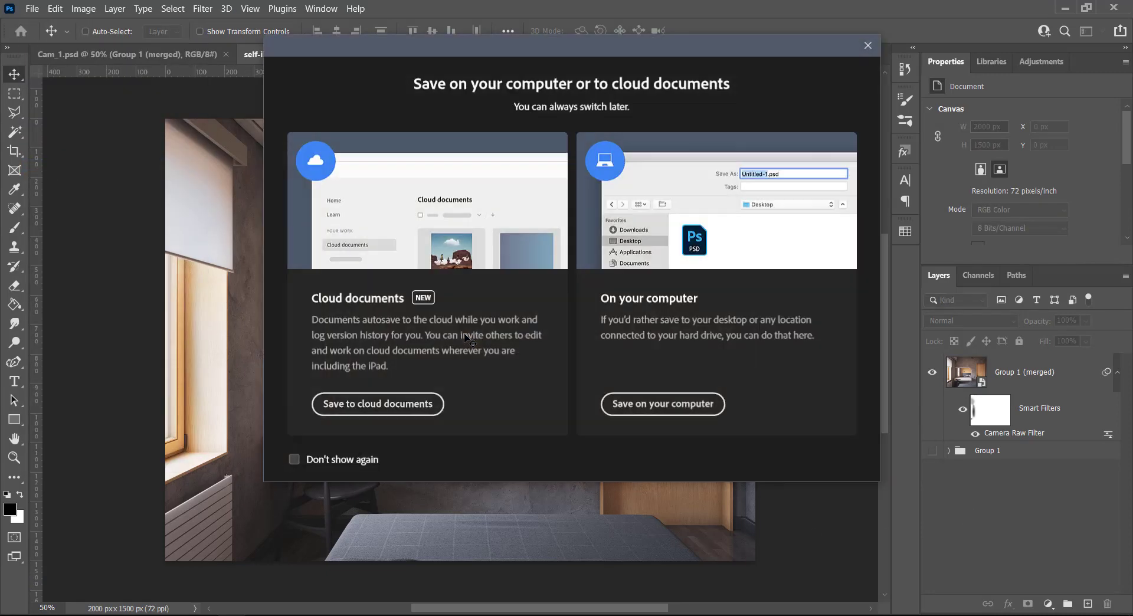
{"action": "left_click", "coordinate": [636, 415]}
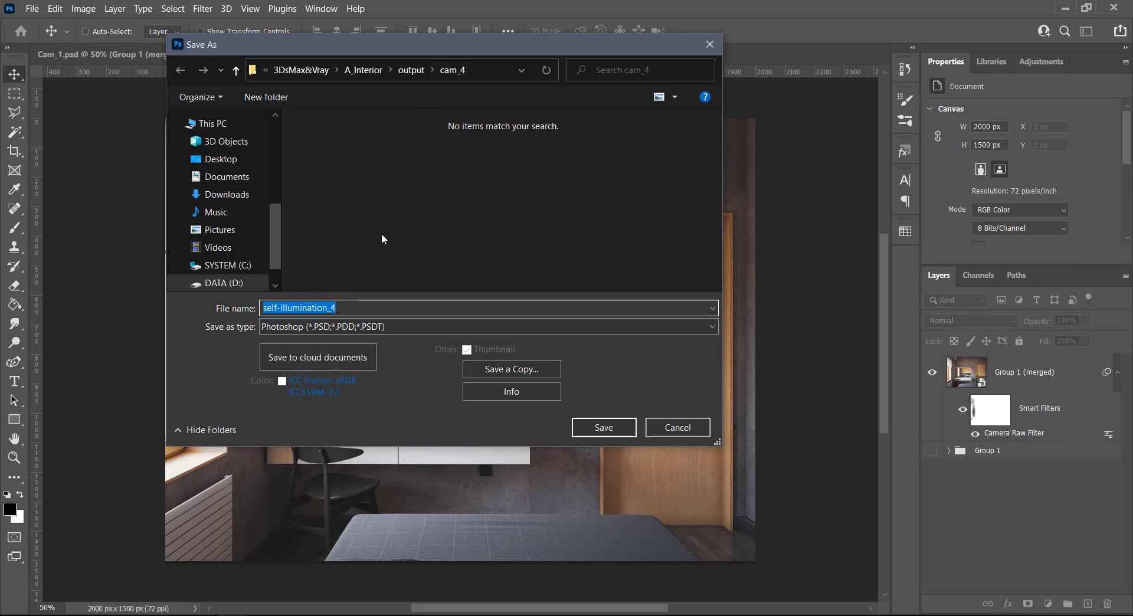
{"action": "left_click", "coordinate": [597, 430]}
{"action": "left_click", "coordinate": [730, 170]}
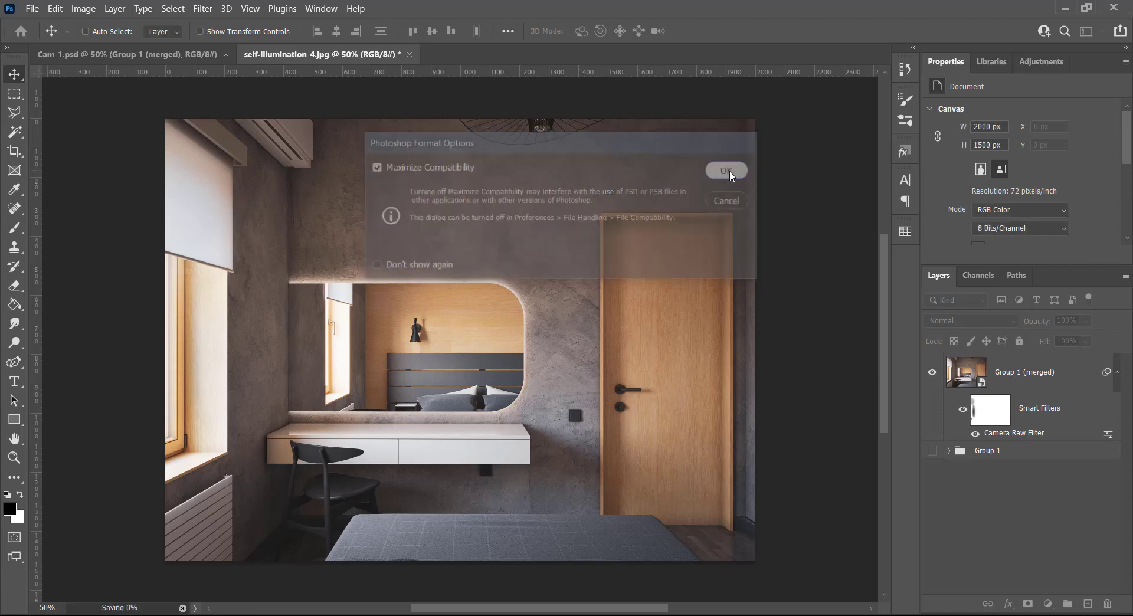
{"action": "left_click", "coordinate": [31, 9]}
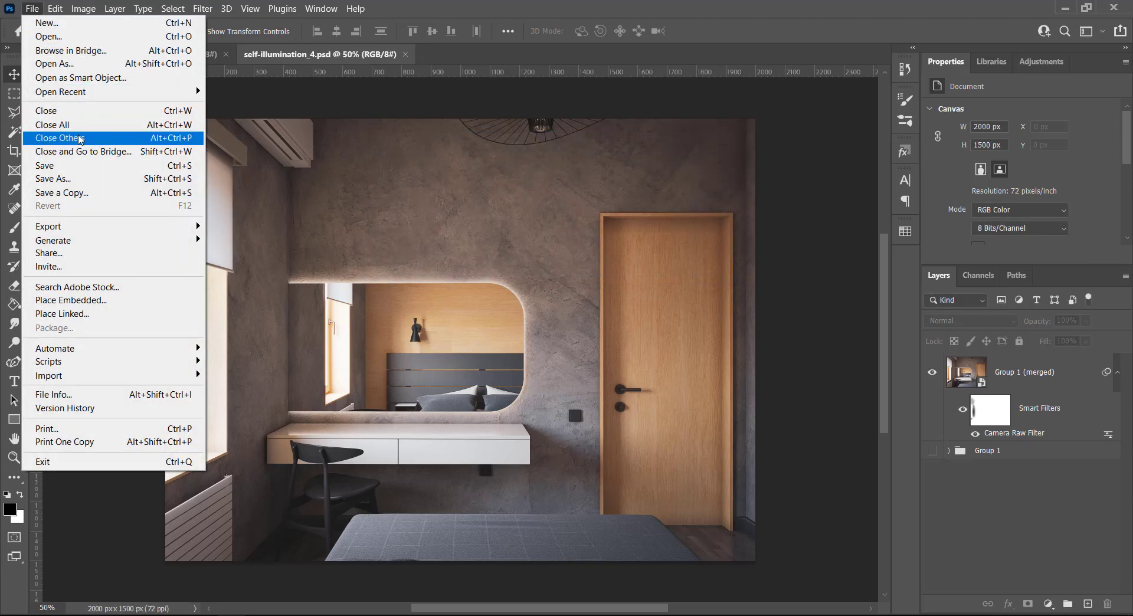
Save a JPEG copy named FinalRender_4 to the output folder, then close self-illumination_4.psd and Cam_1.psd
{"action": "left_click", "coordinate": [62, 192]}
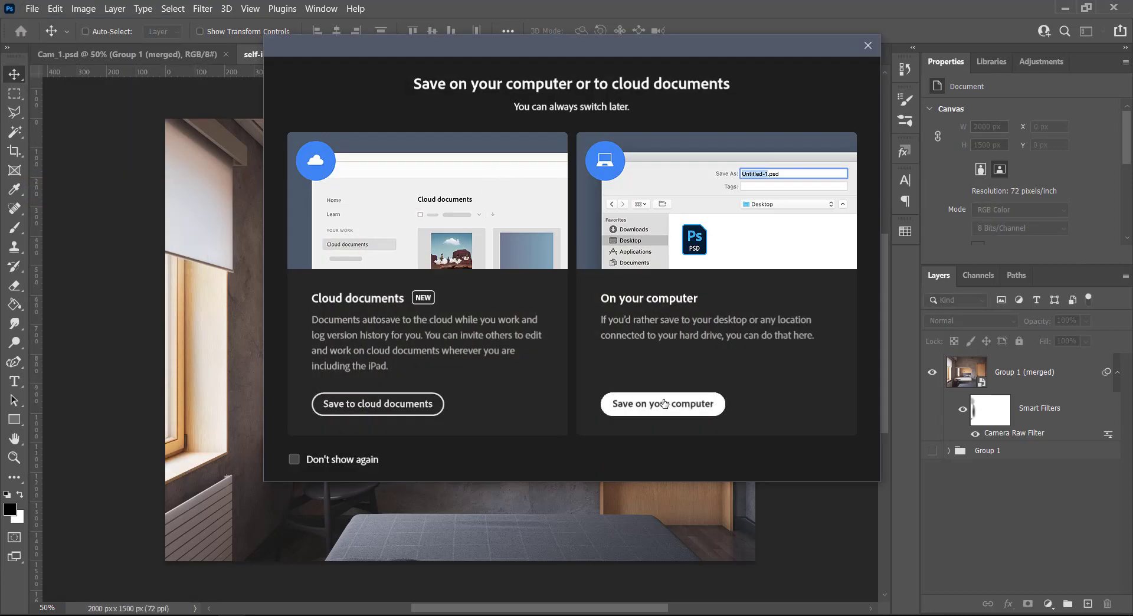
{"action": "left_click", "coordinate": [660, 403]}
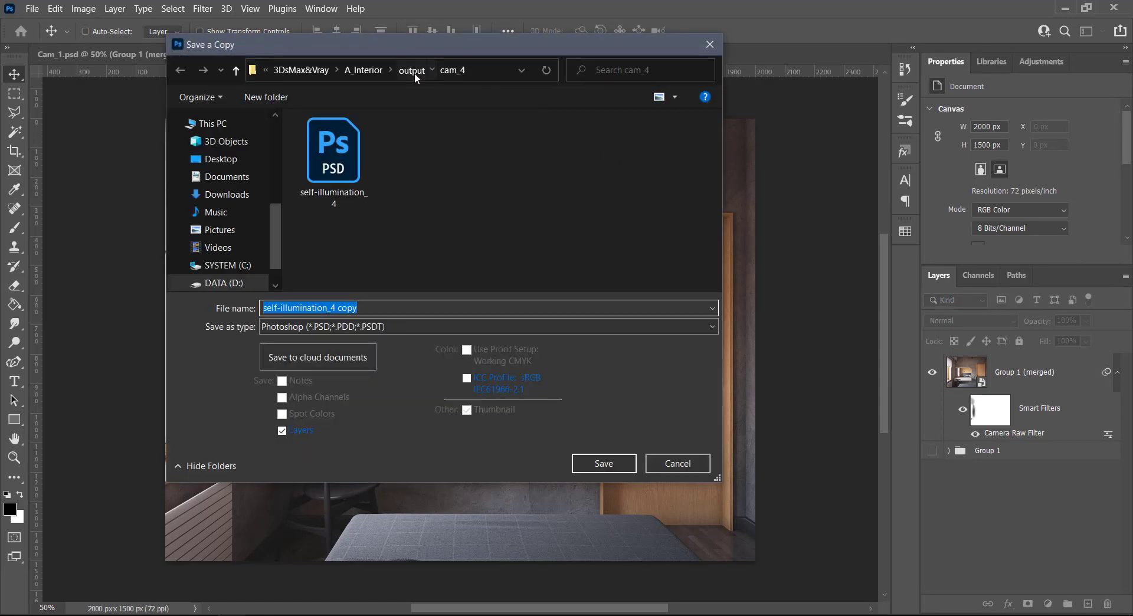
{"action": "left_click", "coordinate": [413, 70]}
{"action": "left_click", "coordinate": [469, 326]}
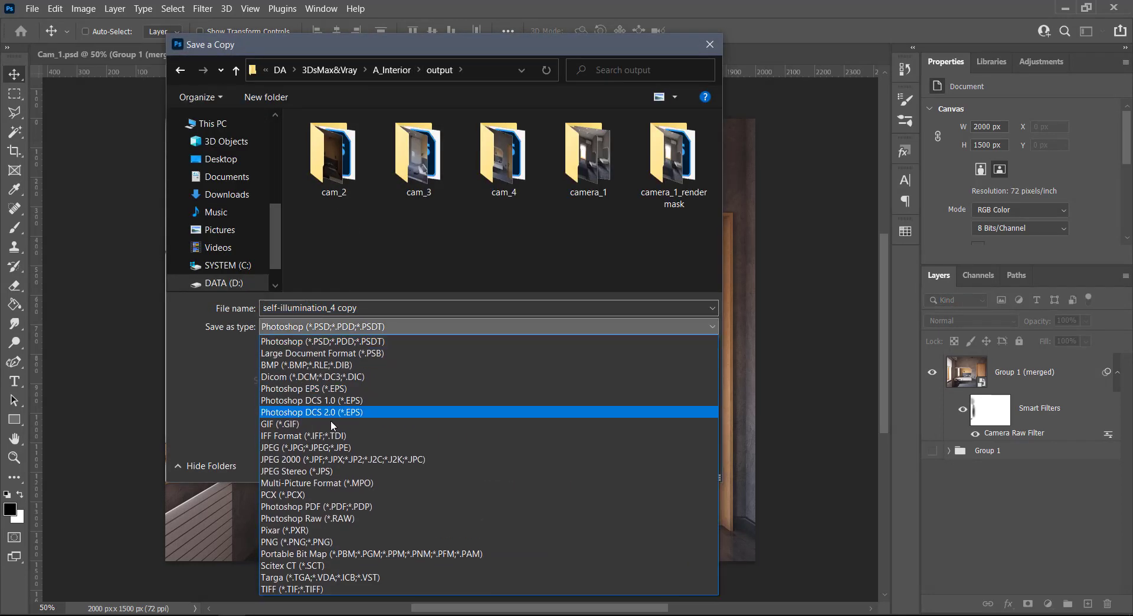
{"action": "left_click", "coordinate": [319, 447]}
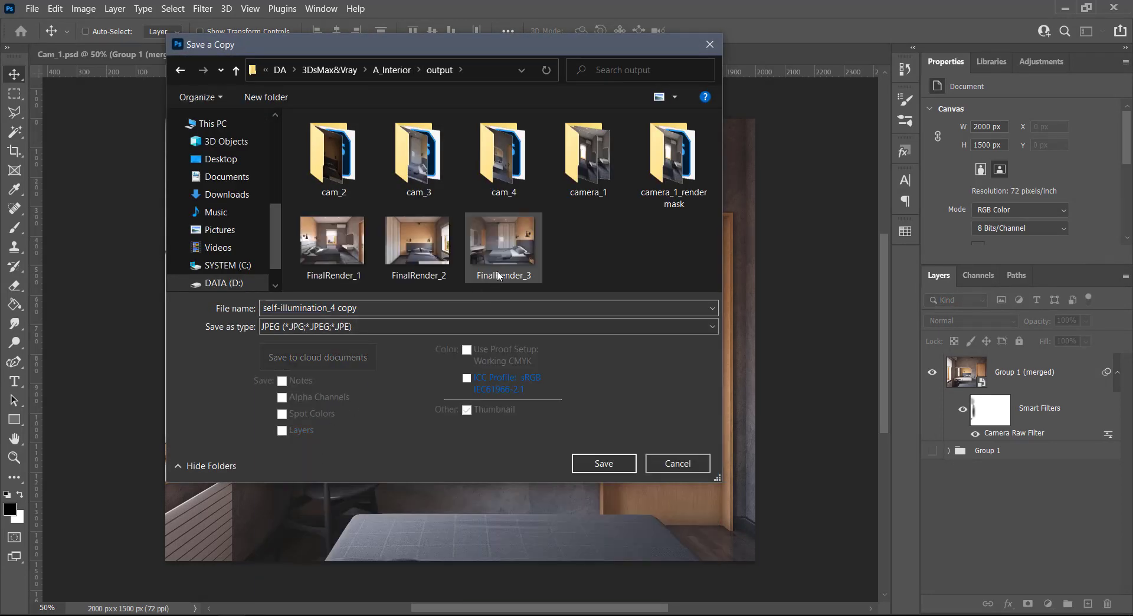
{"action": "left_click", "coordinate": [524, 239]}
{"action": "double_click", "coordinate": [370, 306]}
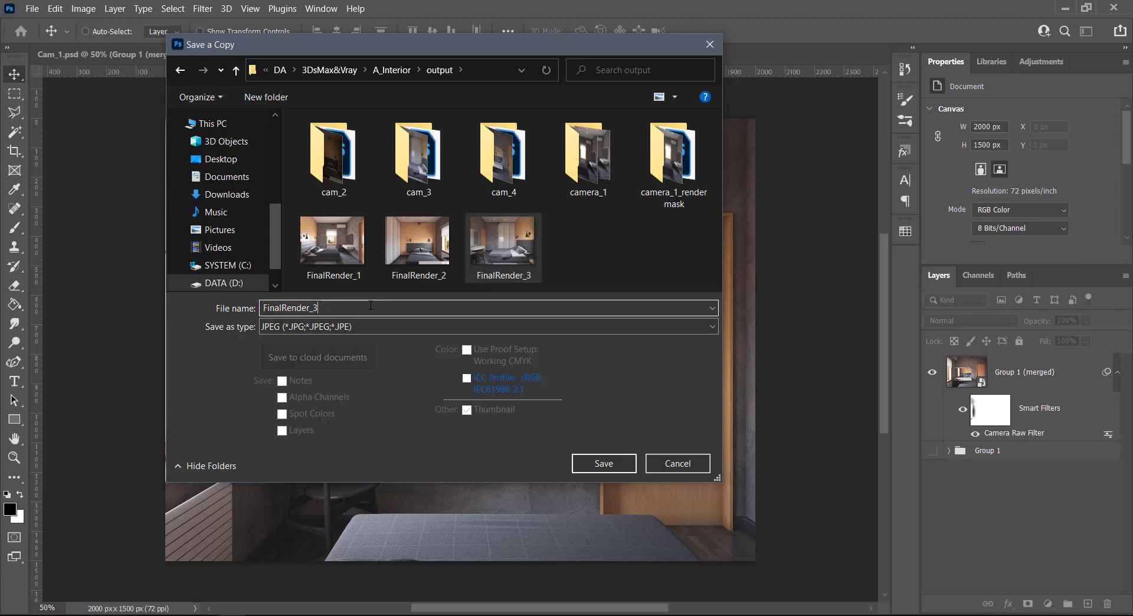
{"action": "type", "text": "FinalRender_4"}
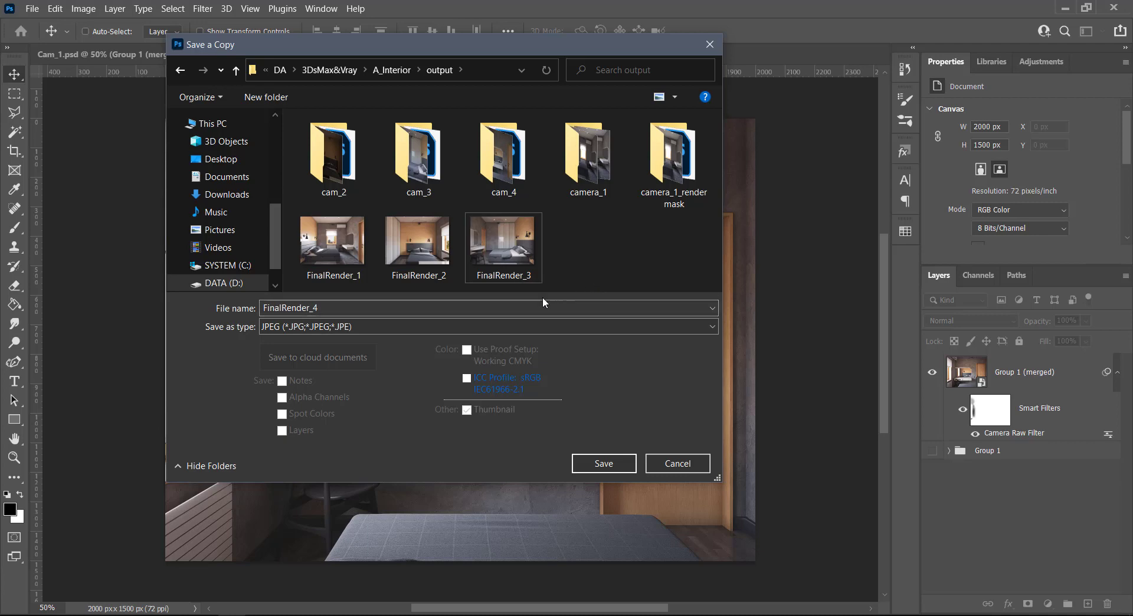
{"action": "left_click", "coordinate": [616, 465]}
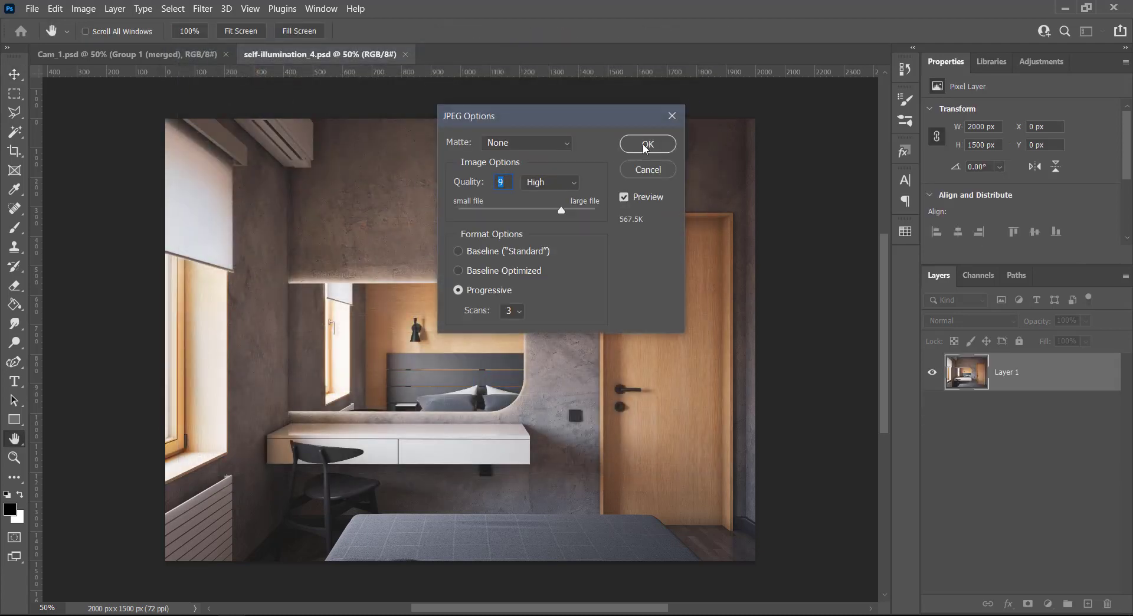
{"action": "left_click", "coordinate": [640, 148]}
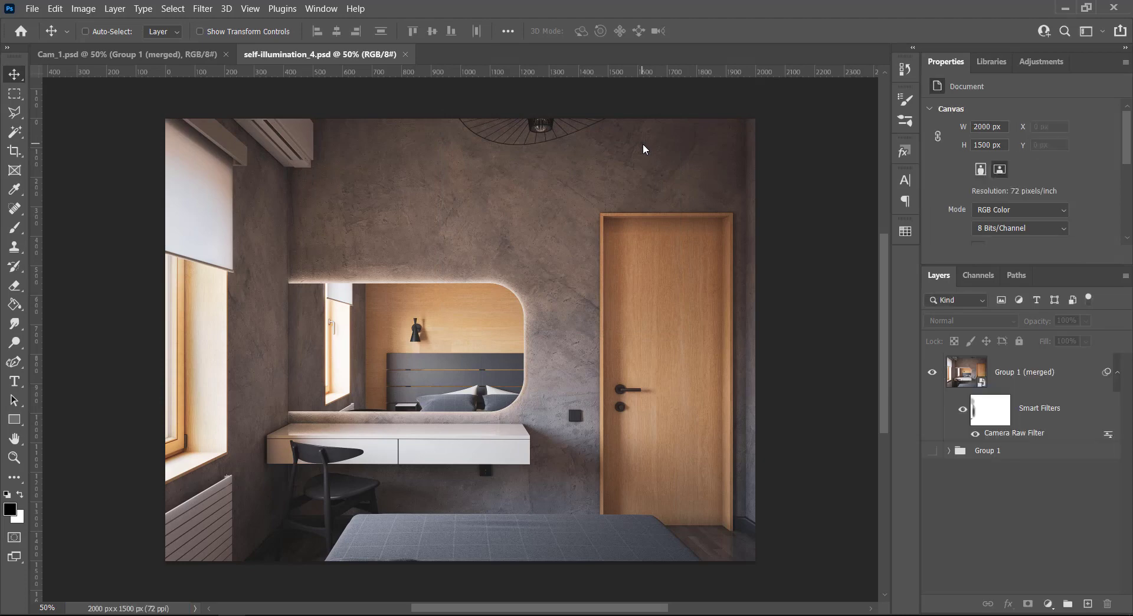
{"action": "left_click", "coordinate": [406, 55]}
{"action": "left_click", "coordinate": [228, 55]}
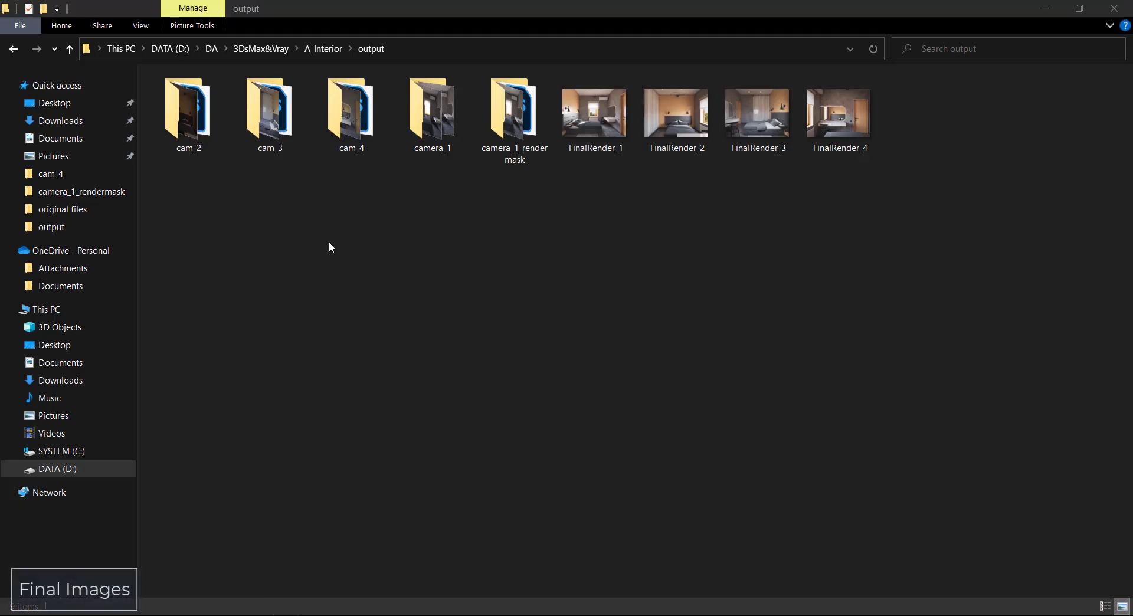
Open FinalRender_1.jpg from the output folder in Photos
{"action": "left_click", "coordinate": [605, 149]}
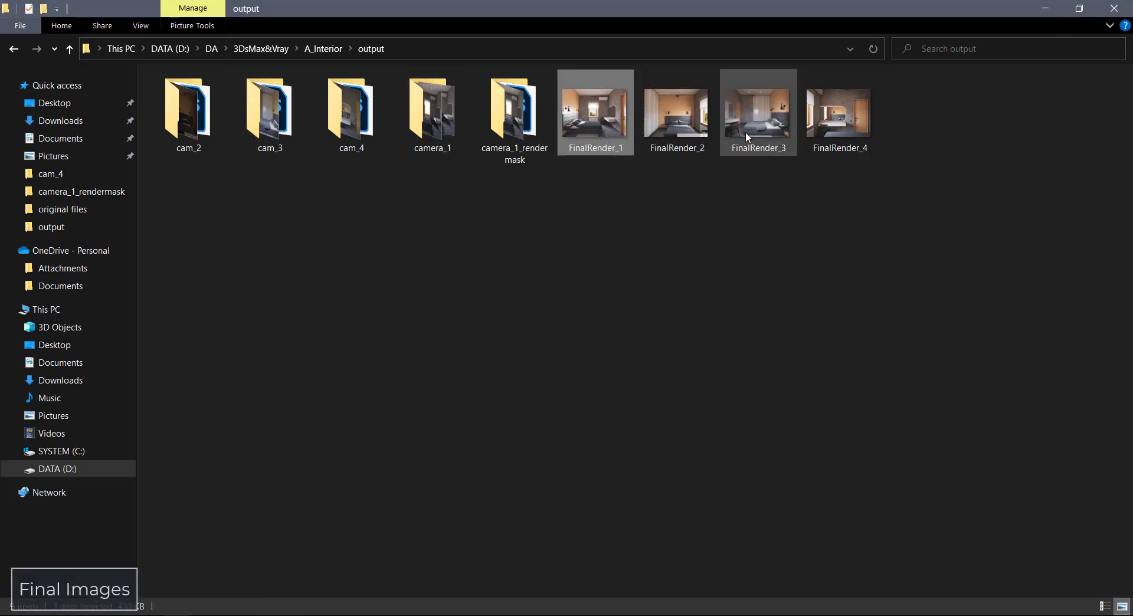
{"action": "double_click", "coordinate": [600, 131]}
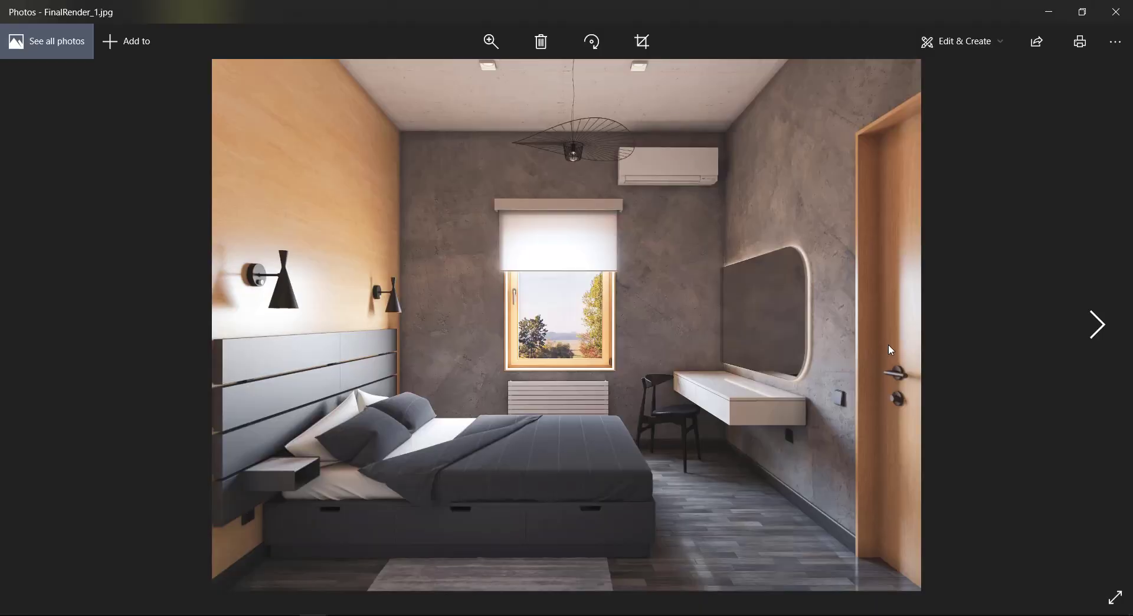
Review FinalRender_2, 3 and 4 in Photos, then close it and go to the A_Interior folder
{"action": "left_click", "coordinate": [1107, 335]}
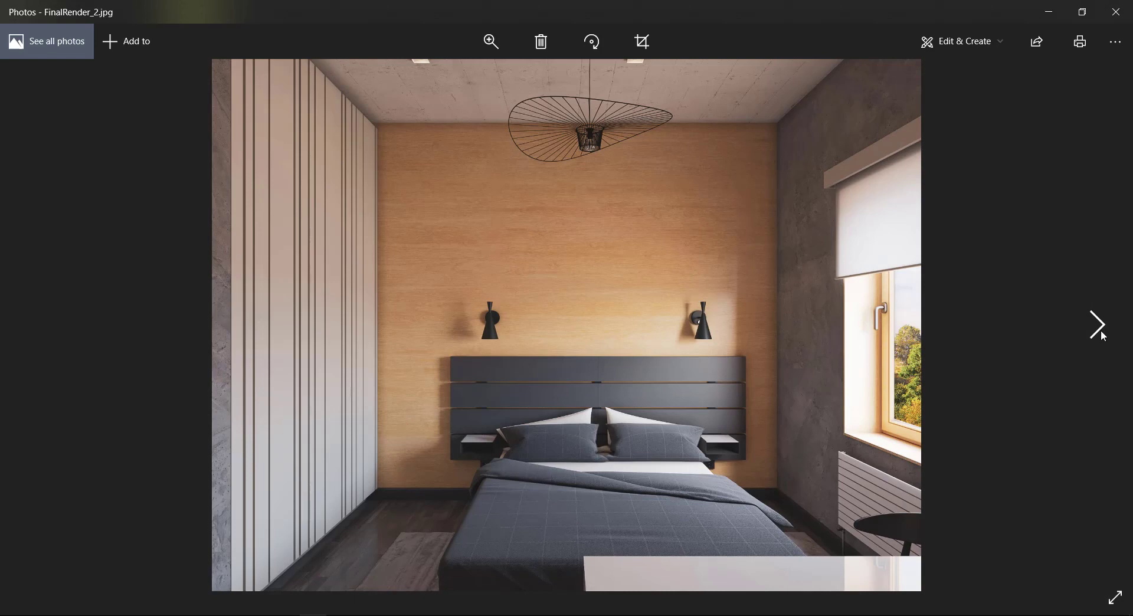
{"action": "left_click", "coordinate": [1103, 337]}
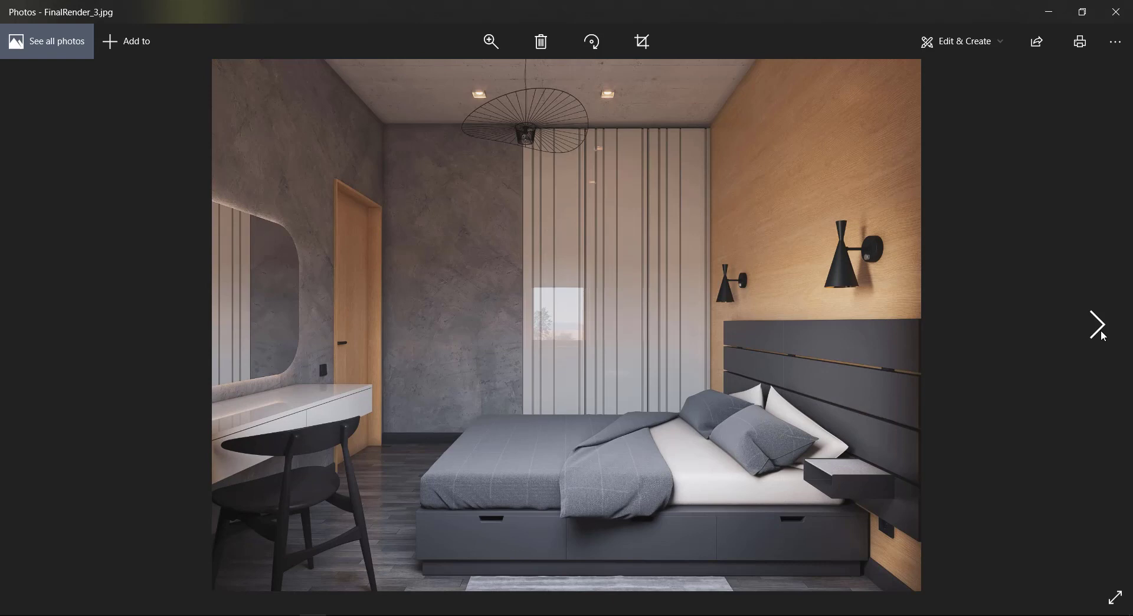
{"action": "left_click", "coordinate": [1102, 336]}
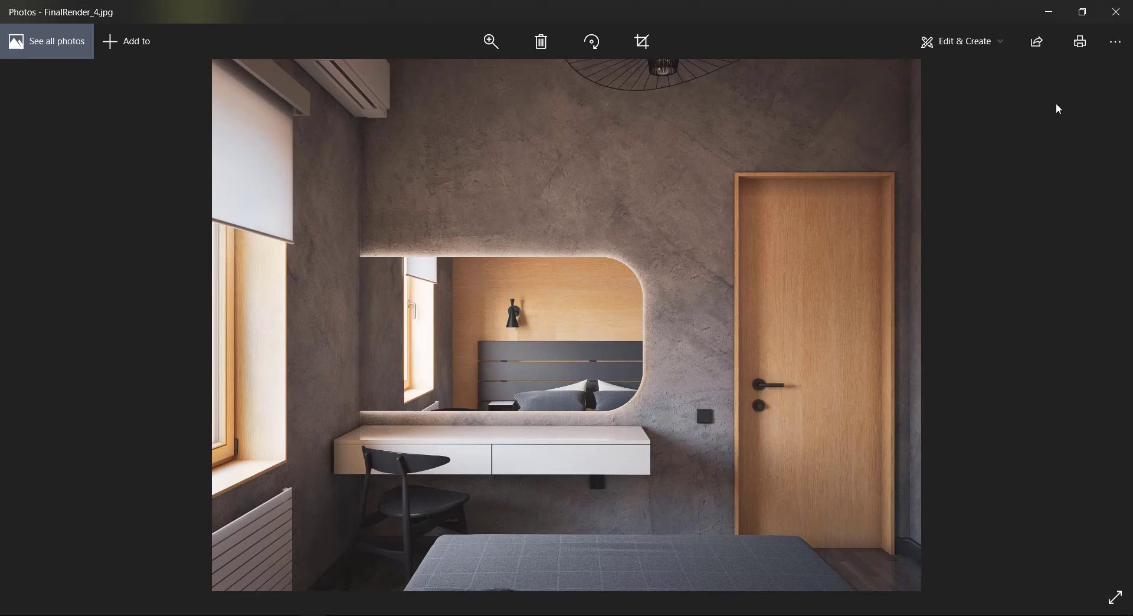
{"action": "left_click", "coordinate": [1115, 13]}
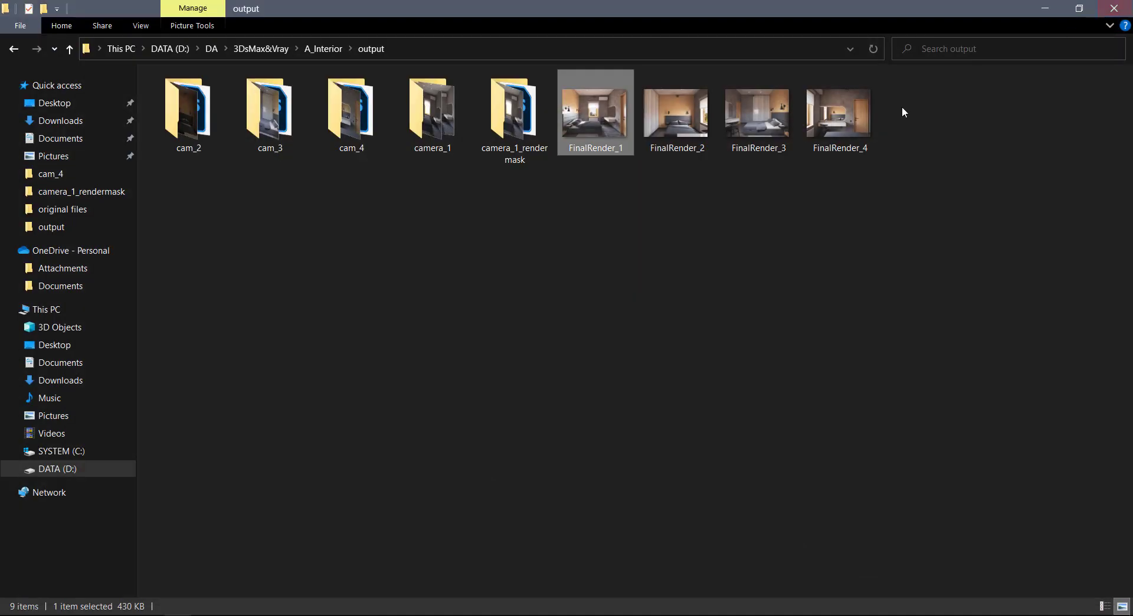
{"action": "left_click", "coordinate": [323, 48]}
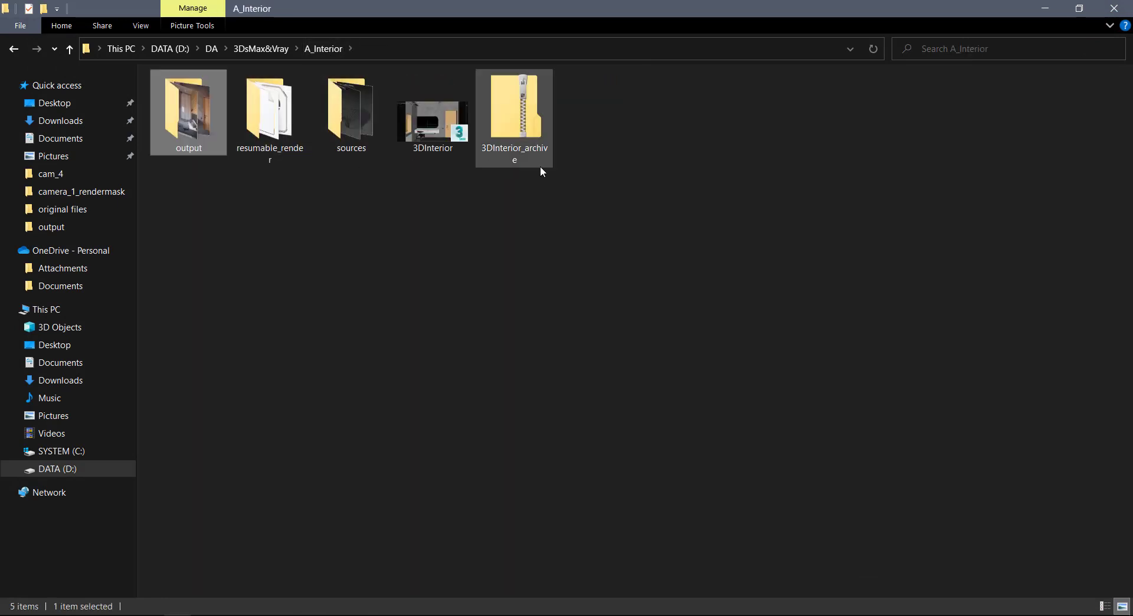